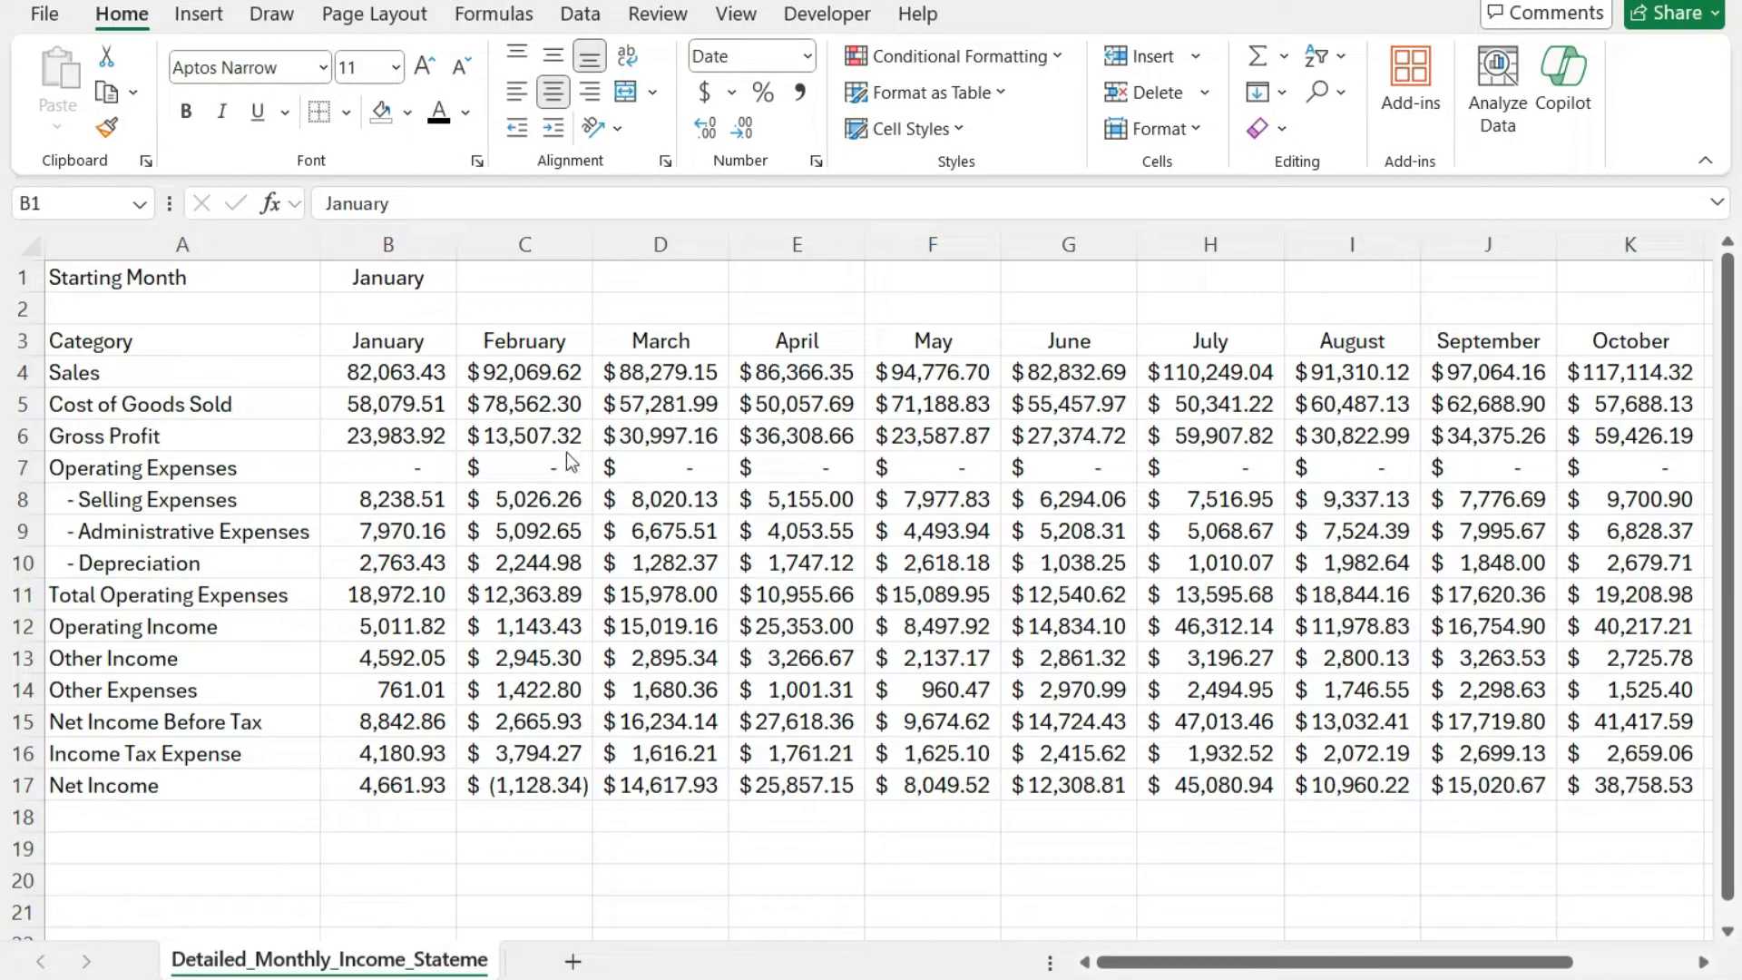
Step: Set the Starting Month value in cell B1 to the date jan 1, 2024
{"action": "left_click", "coordinate": [411, 344]}
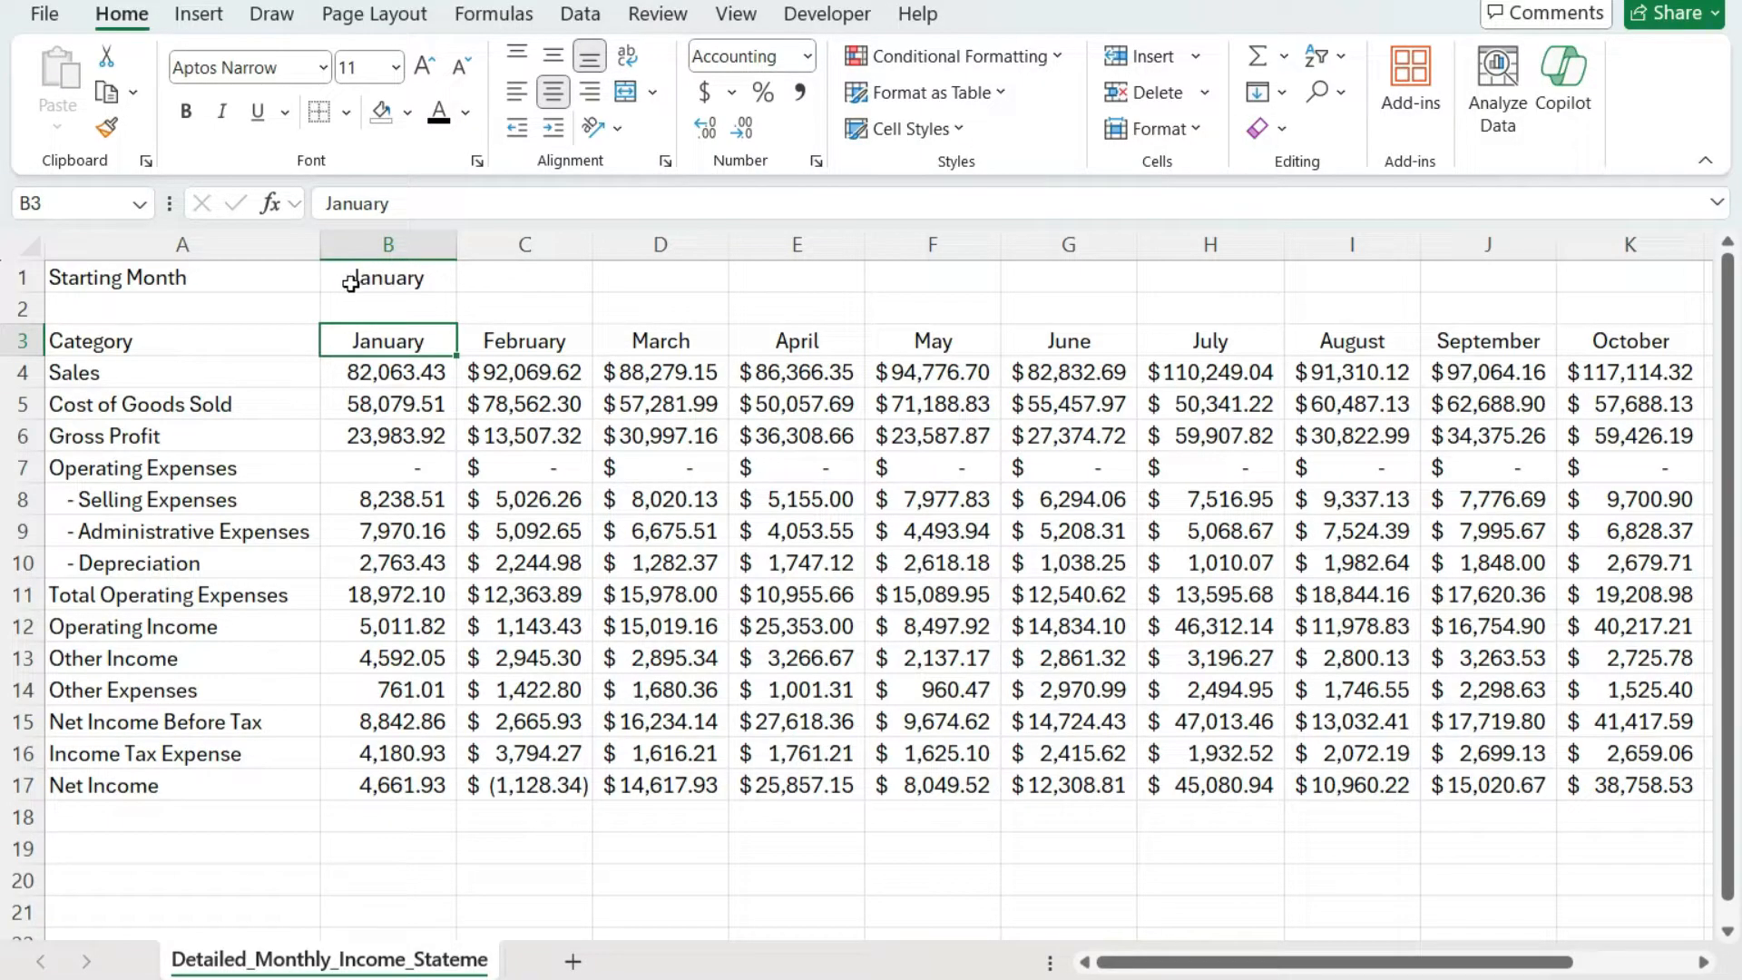
{"action": "left_click", "coordinate": [381, 279]}
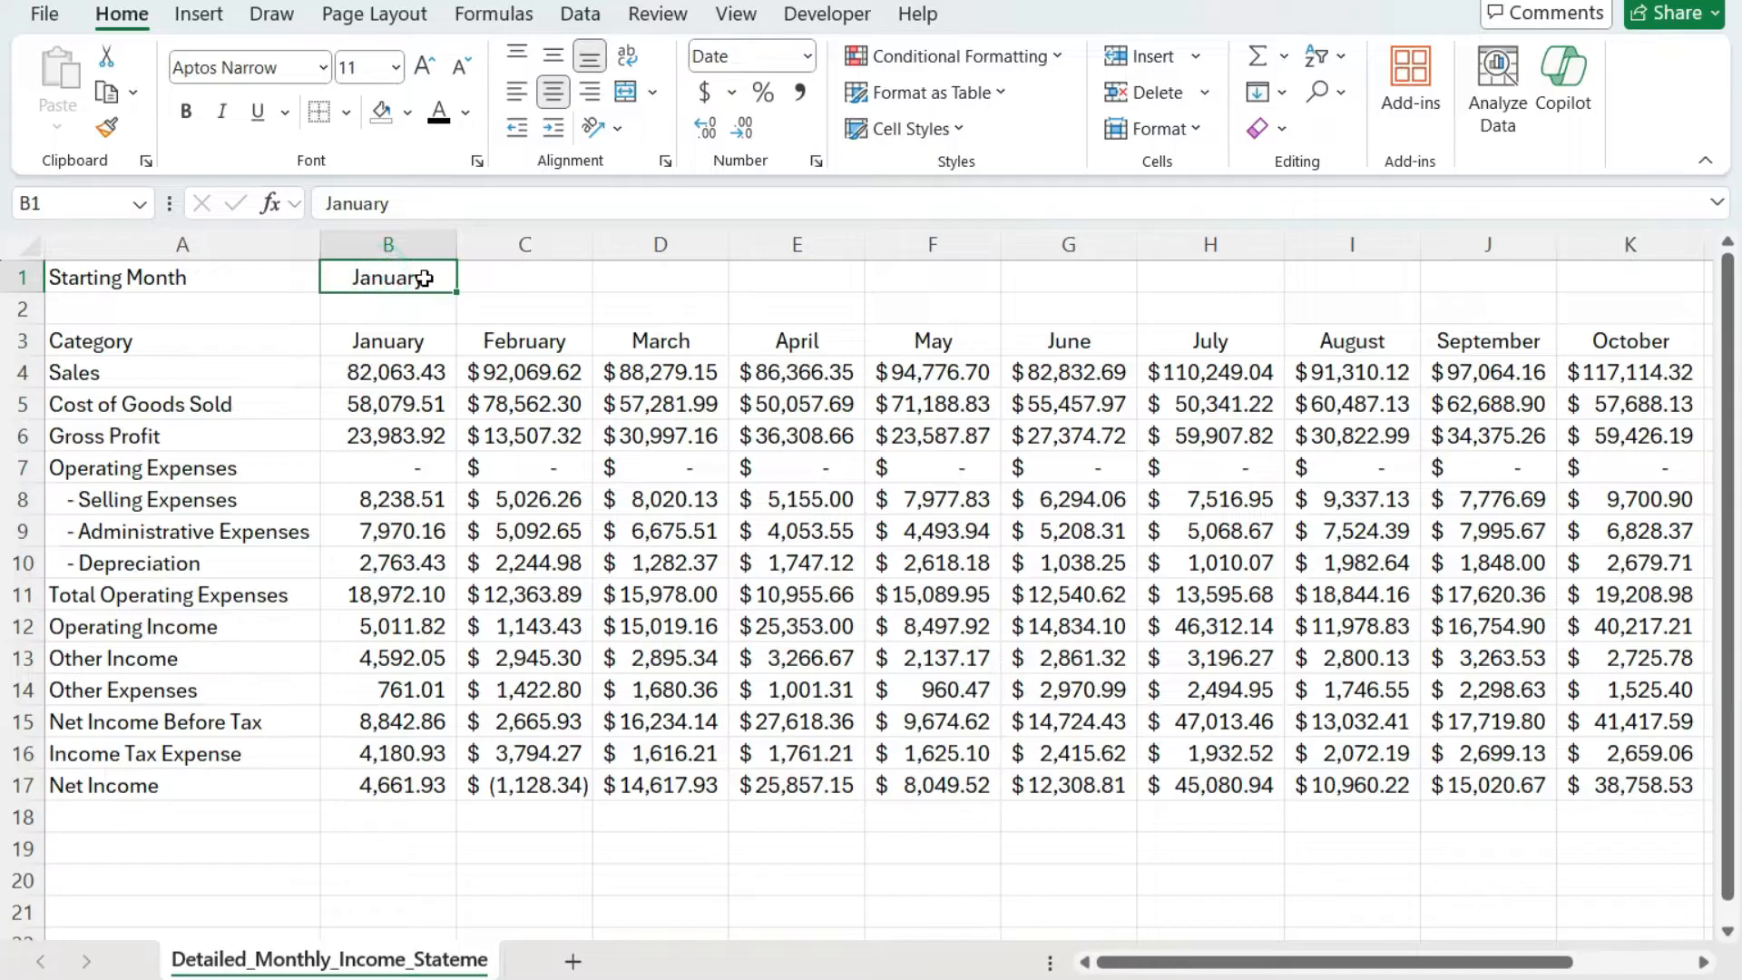
{"action": "type", "text": "jan 1, 2024"}
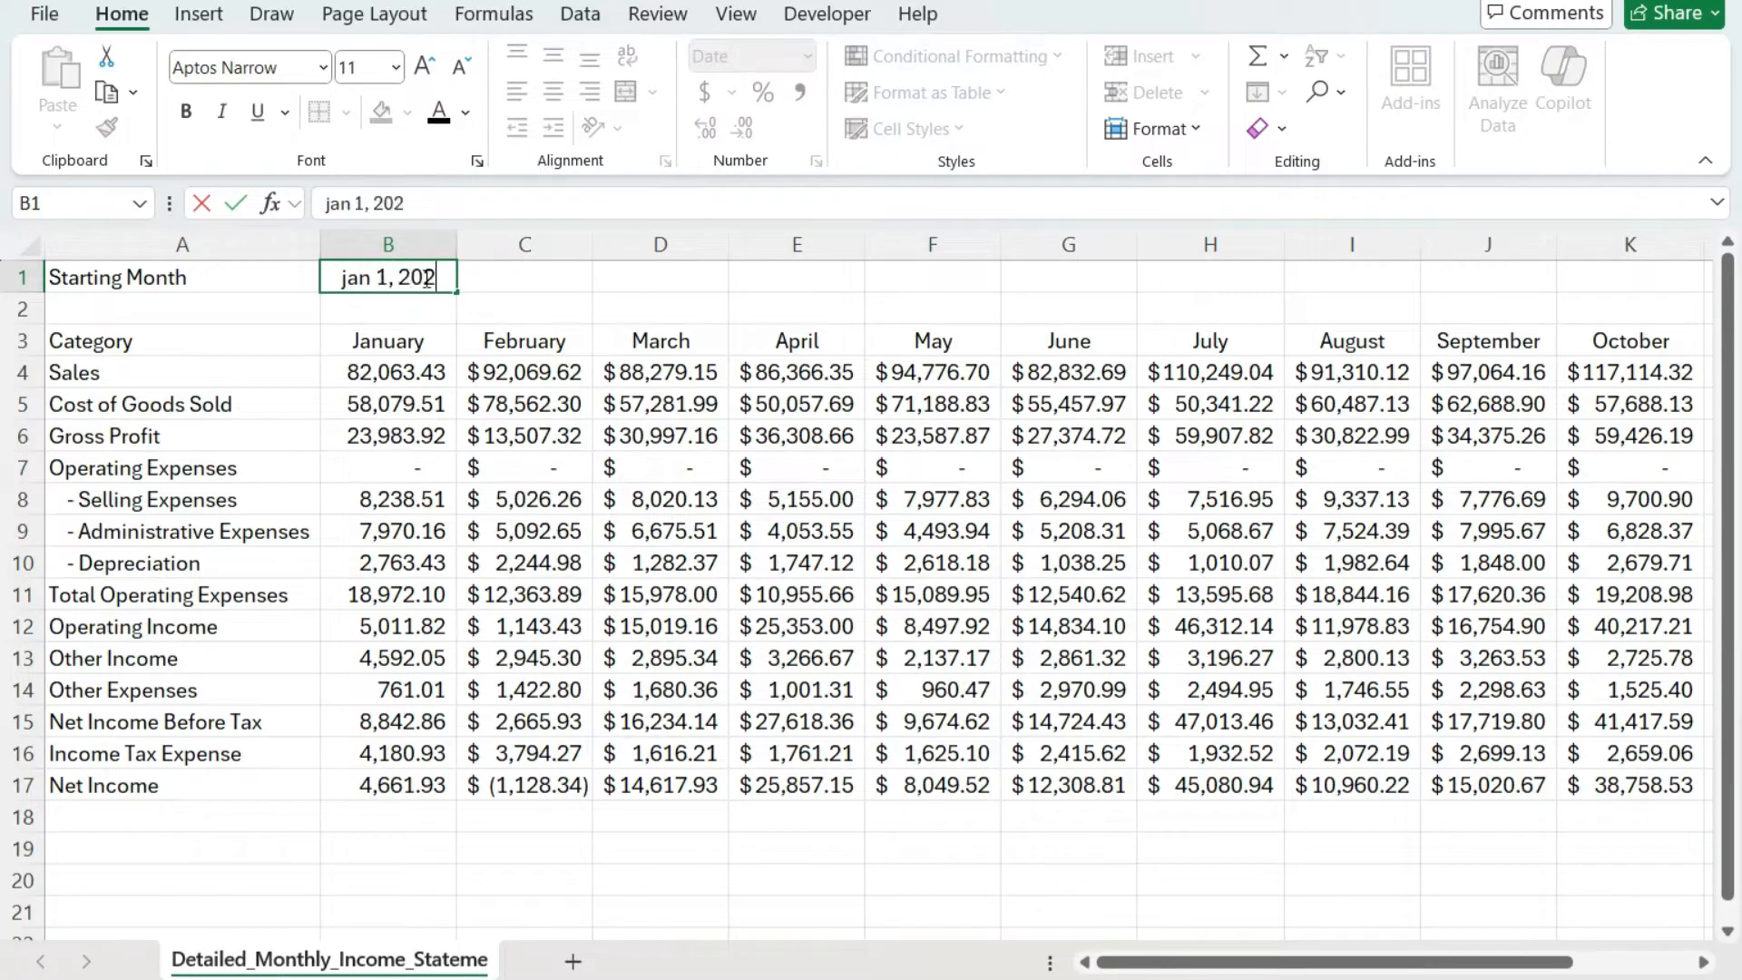
{"action": "key", "text": "Return"}
Step: In header cell B3, build the formula =date(year(B1),month(B1),1) to return the first day of the starting month
{"action": "key", "text": "Down"}
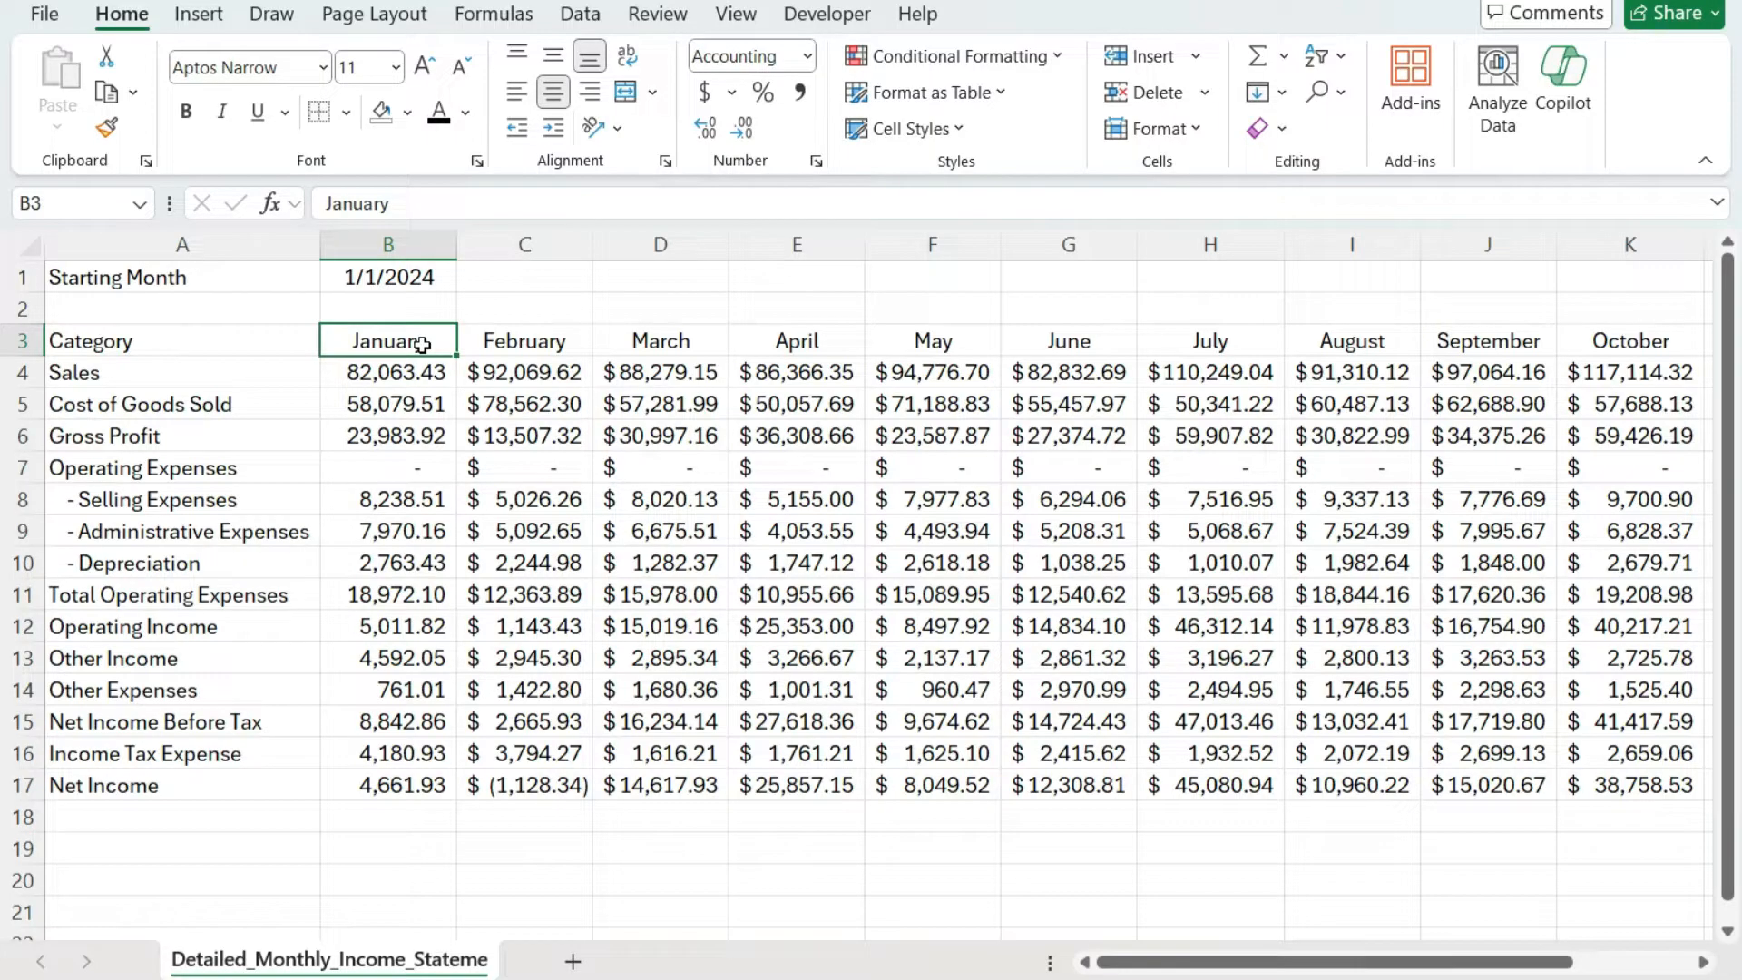
{"action": "type", "text": "="}
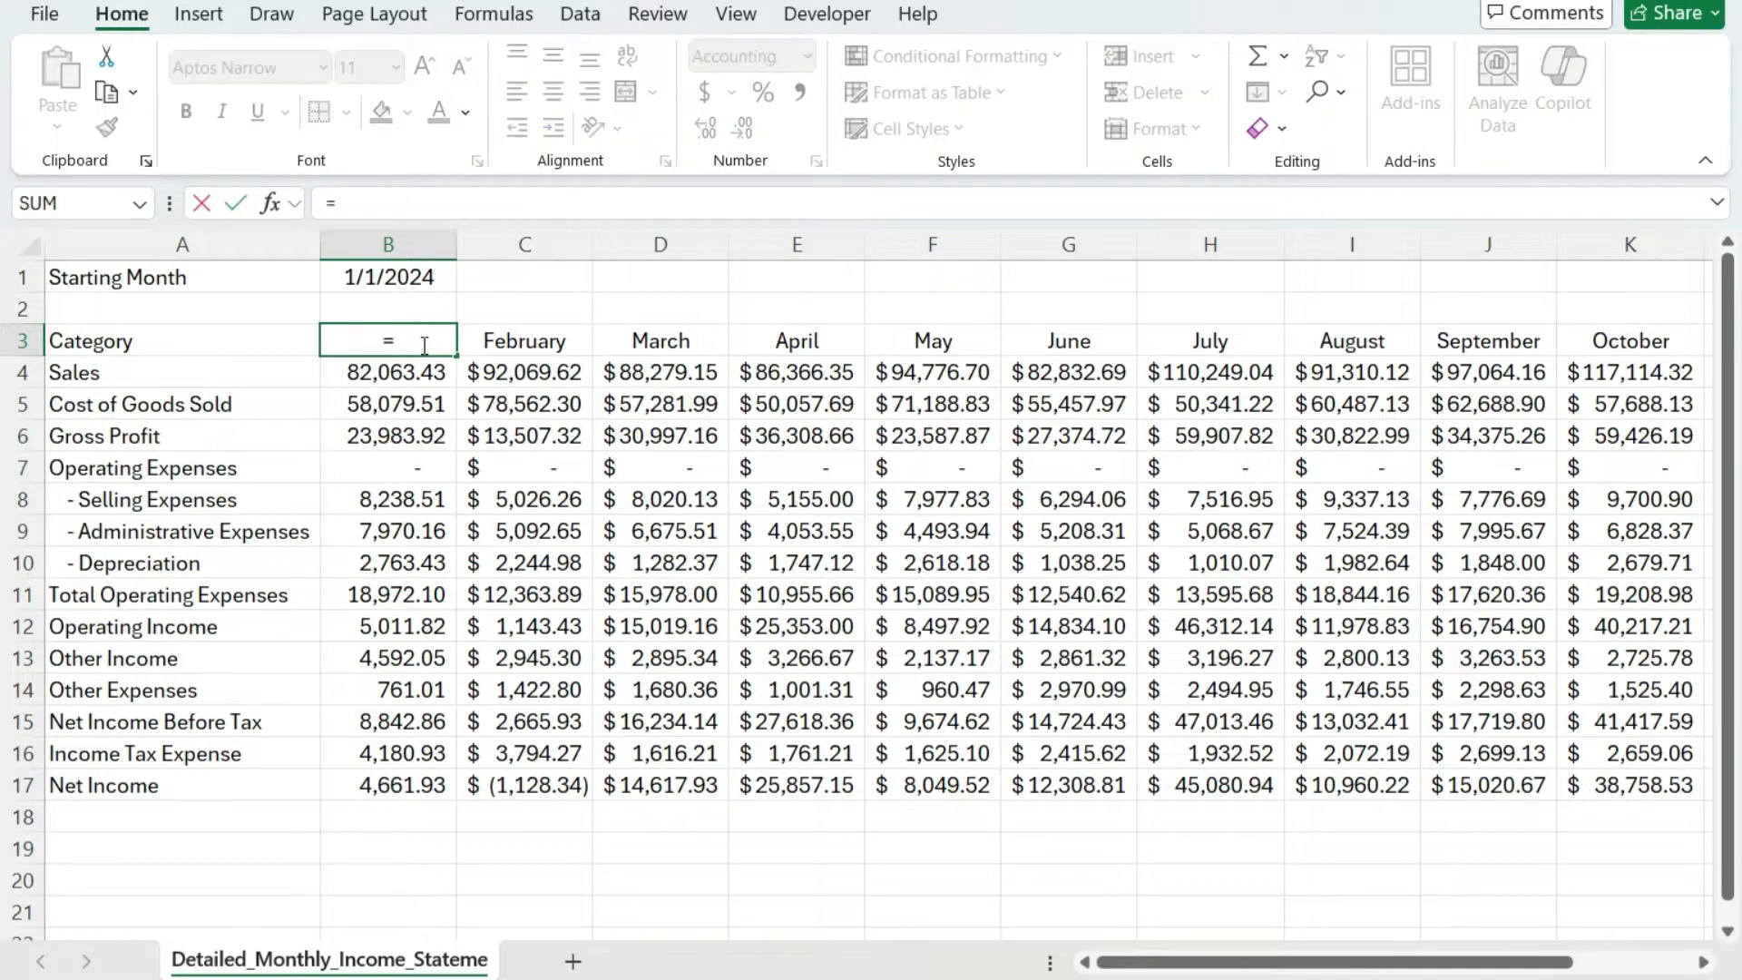
{"action": "type", "text": "date("}
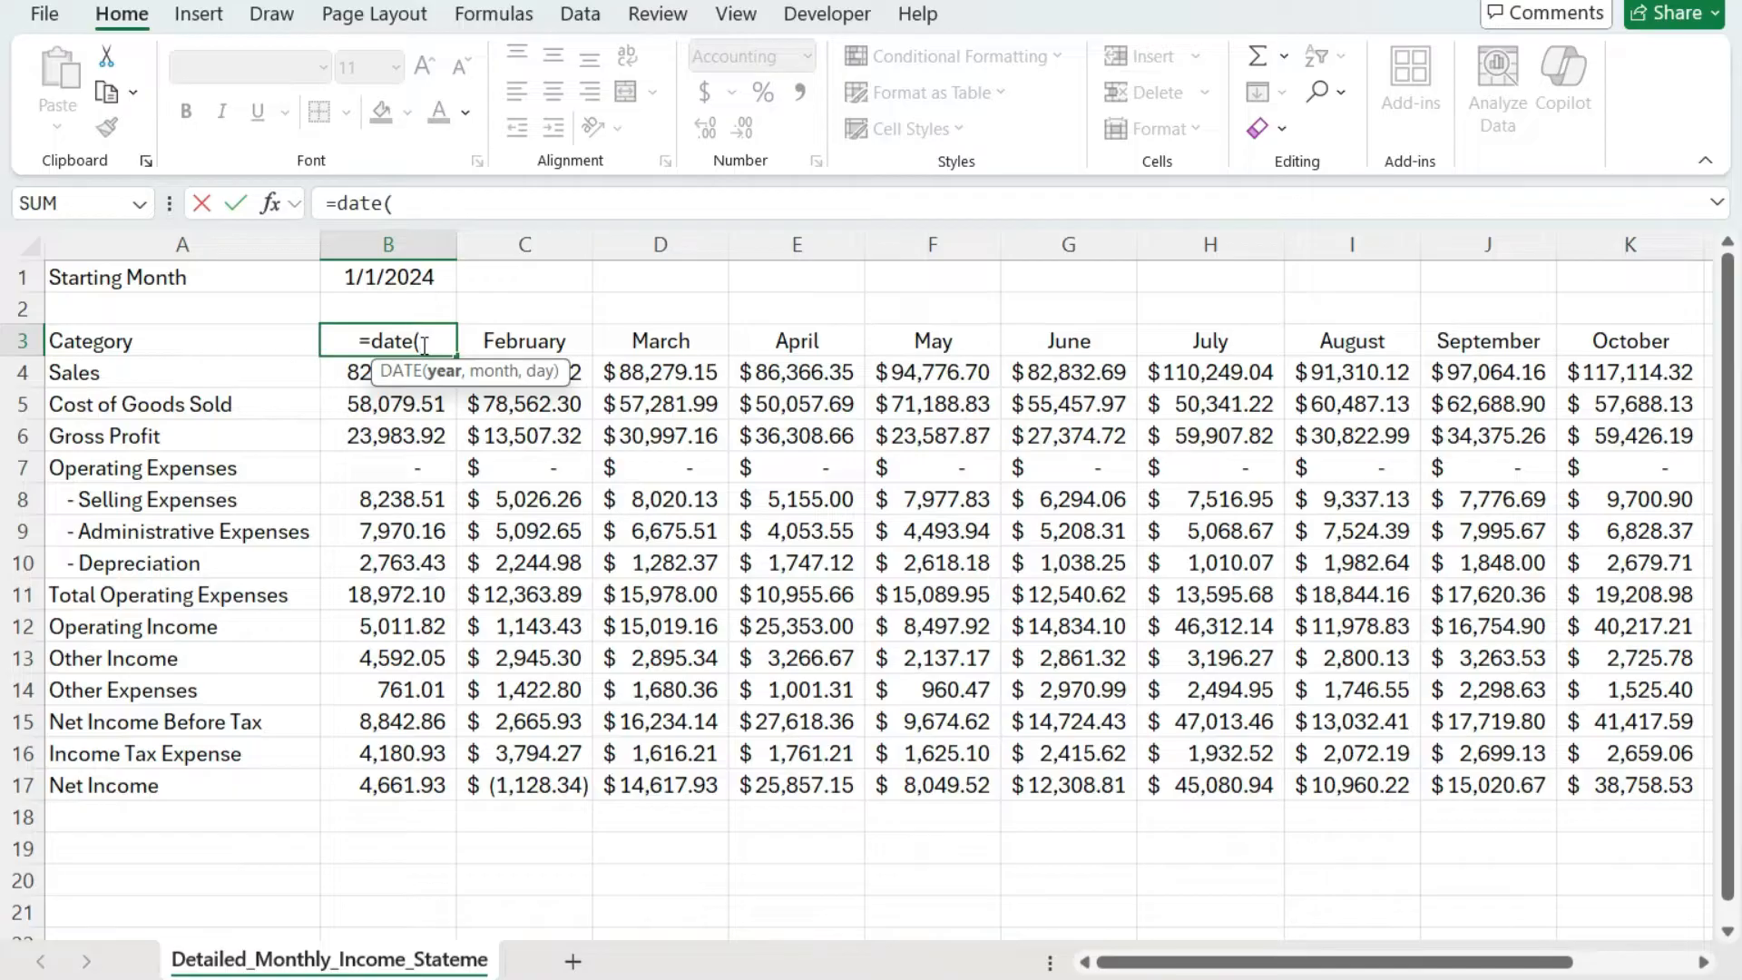
{"action": "type", "text": "year("}
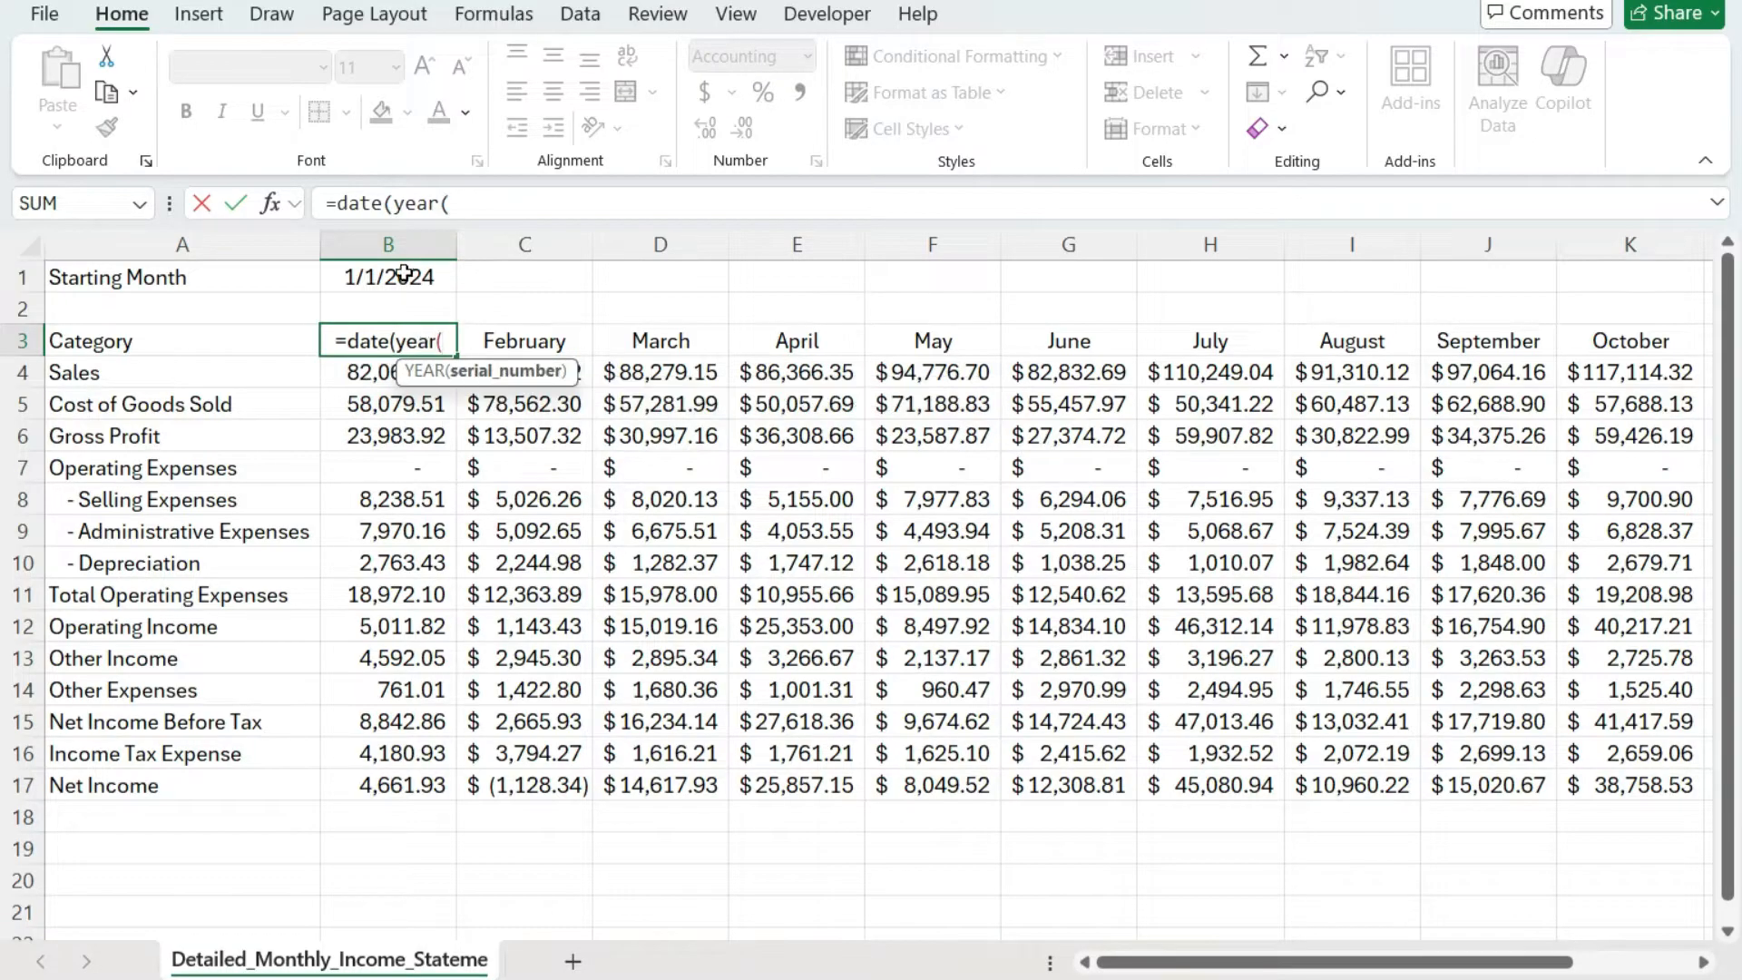
{"action": "left_click", "coordinate": [404, 274]}
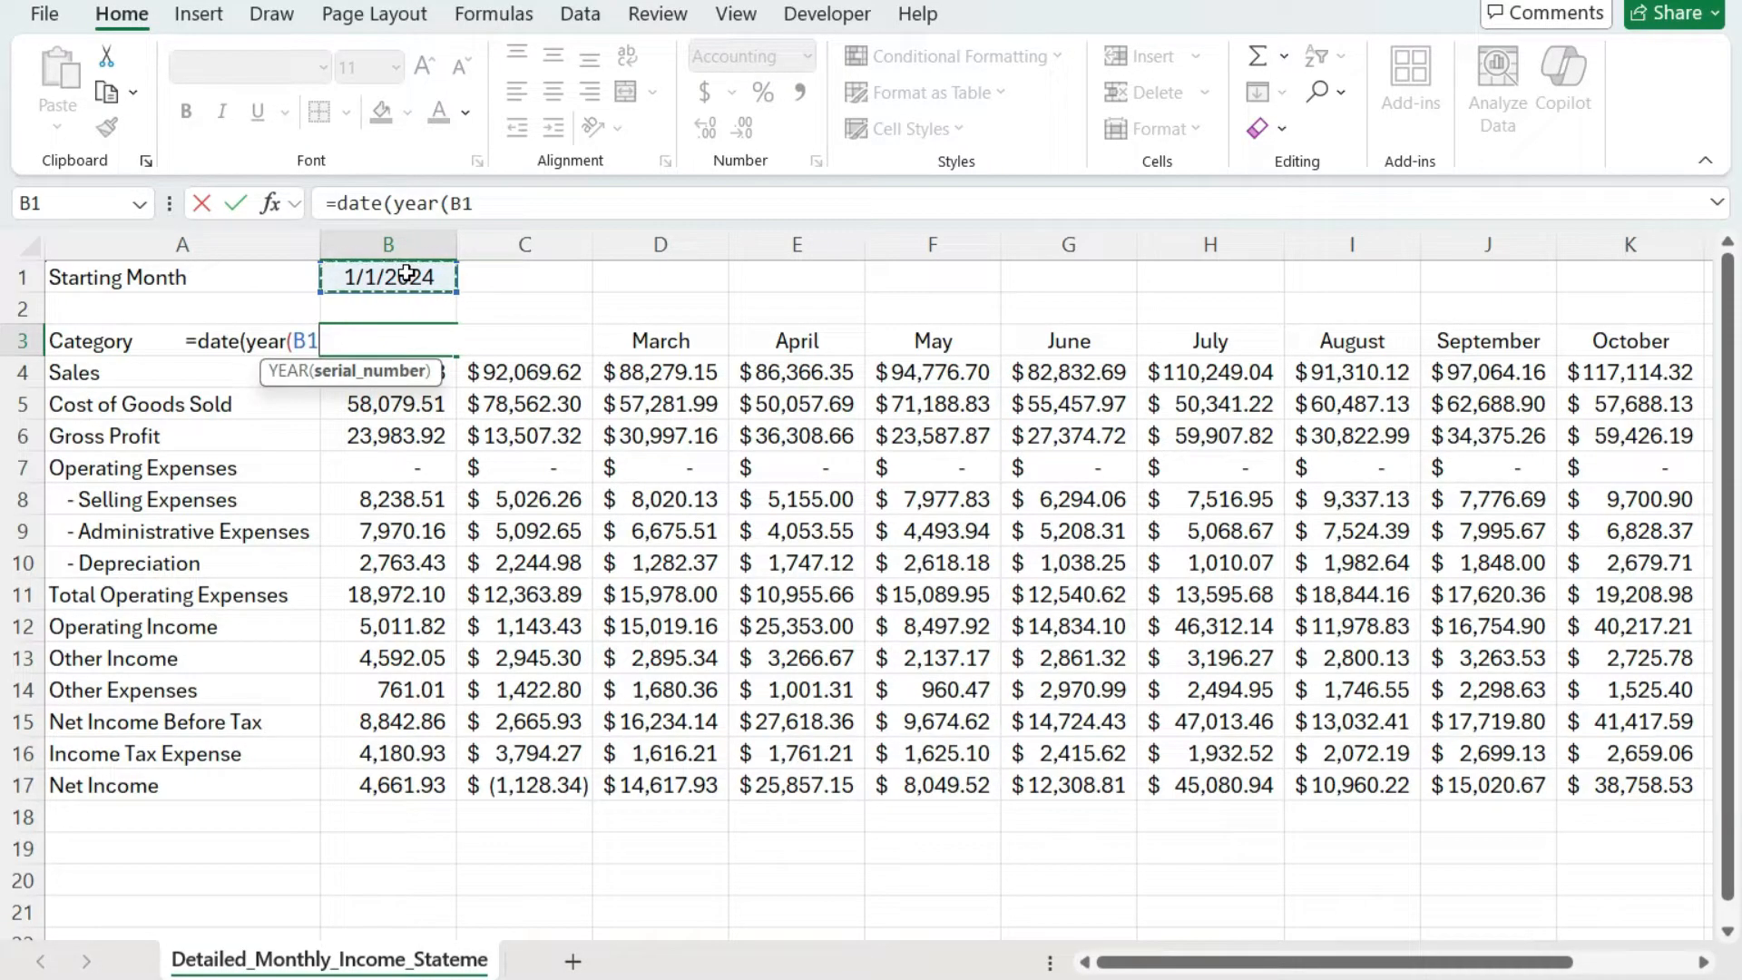
{"action": "type", "text": "),month"}
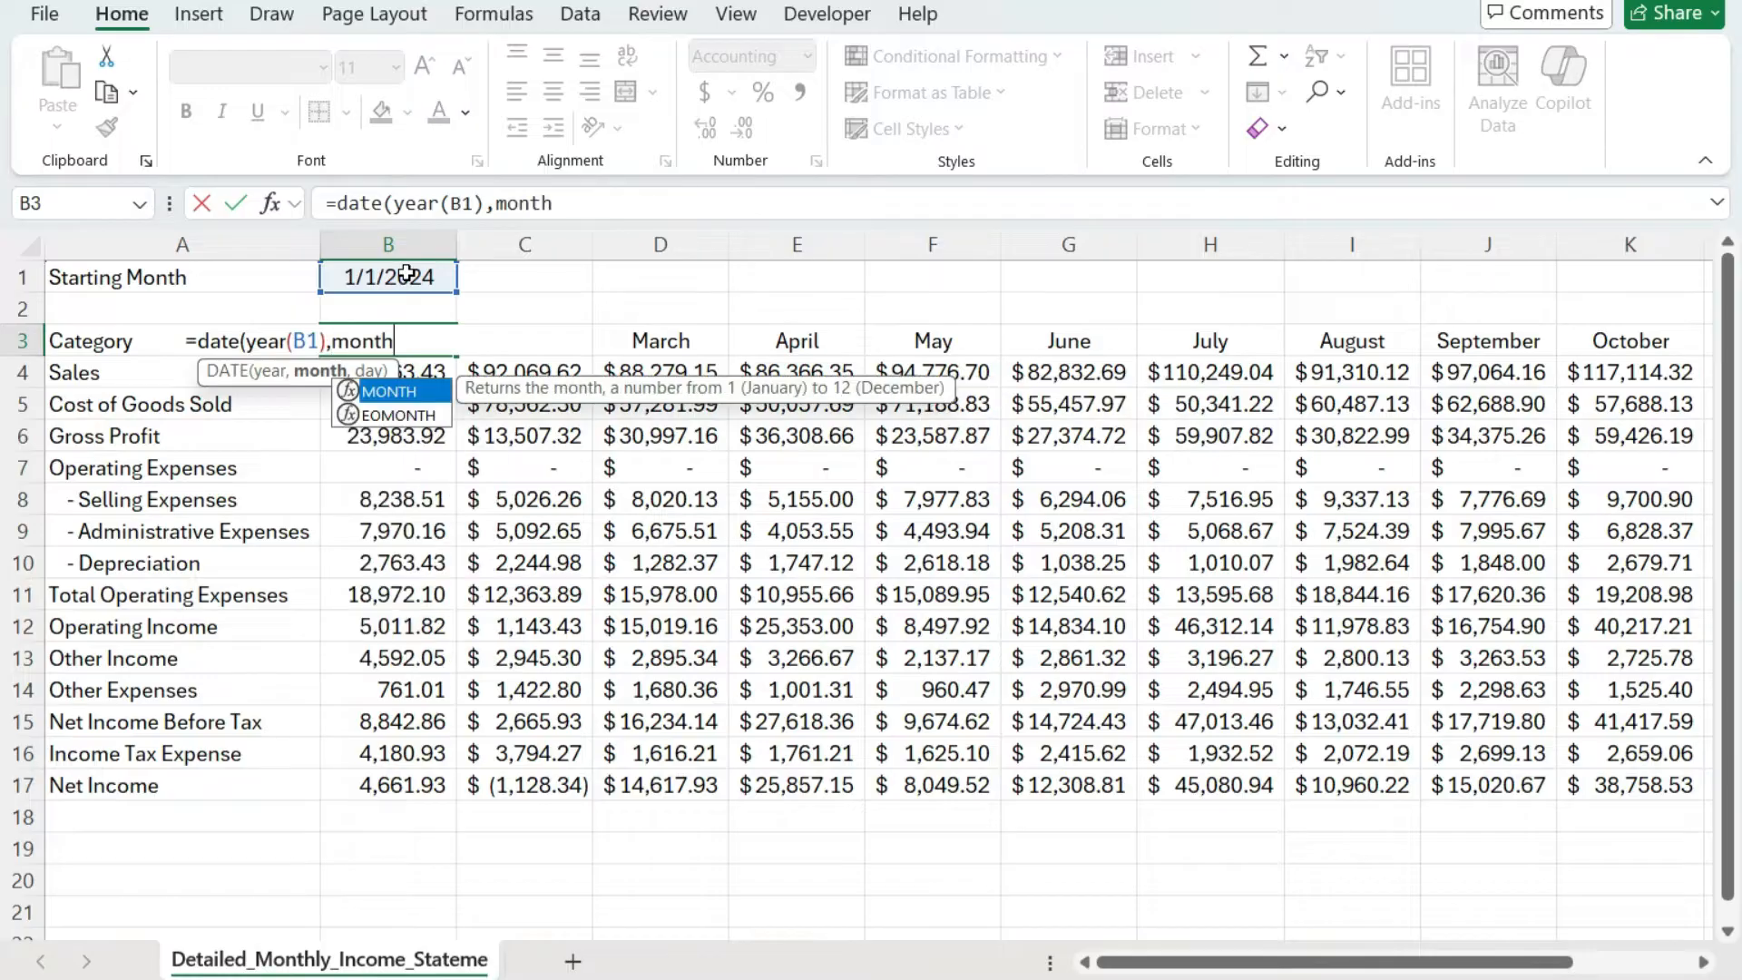
{"action": "type", "text": "("}
{"action": "left_click", "coordinate": [404, 274]}
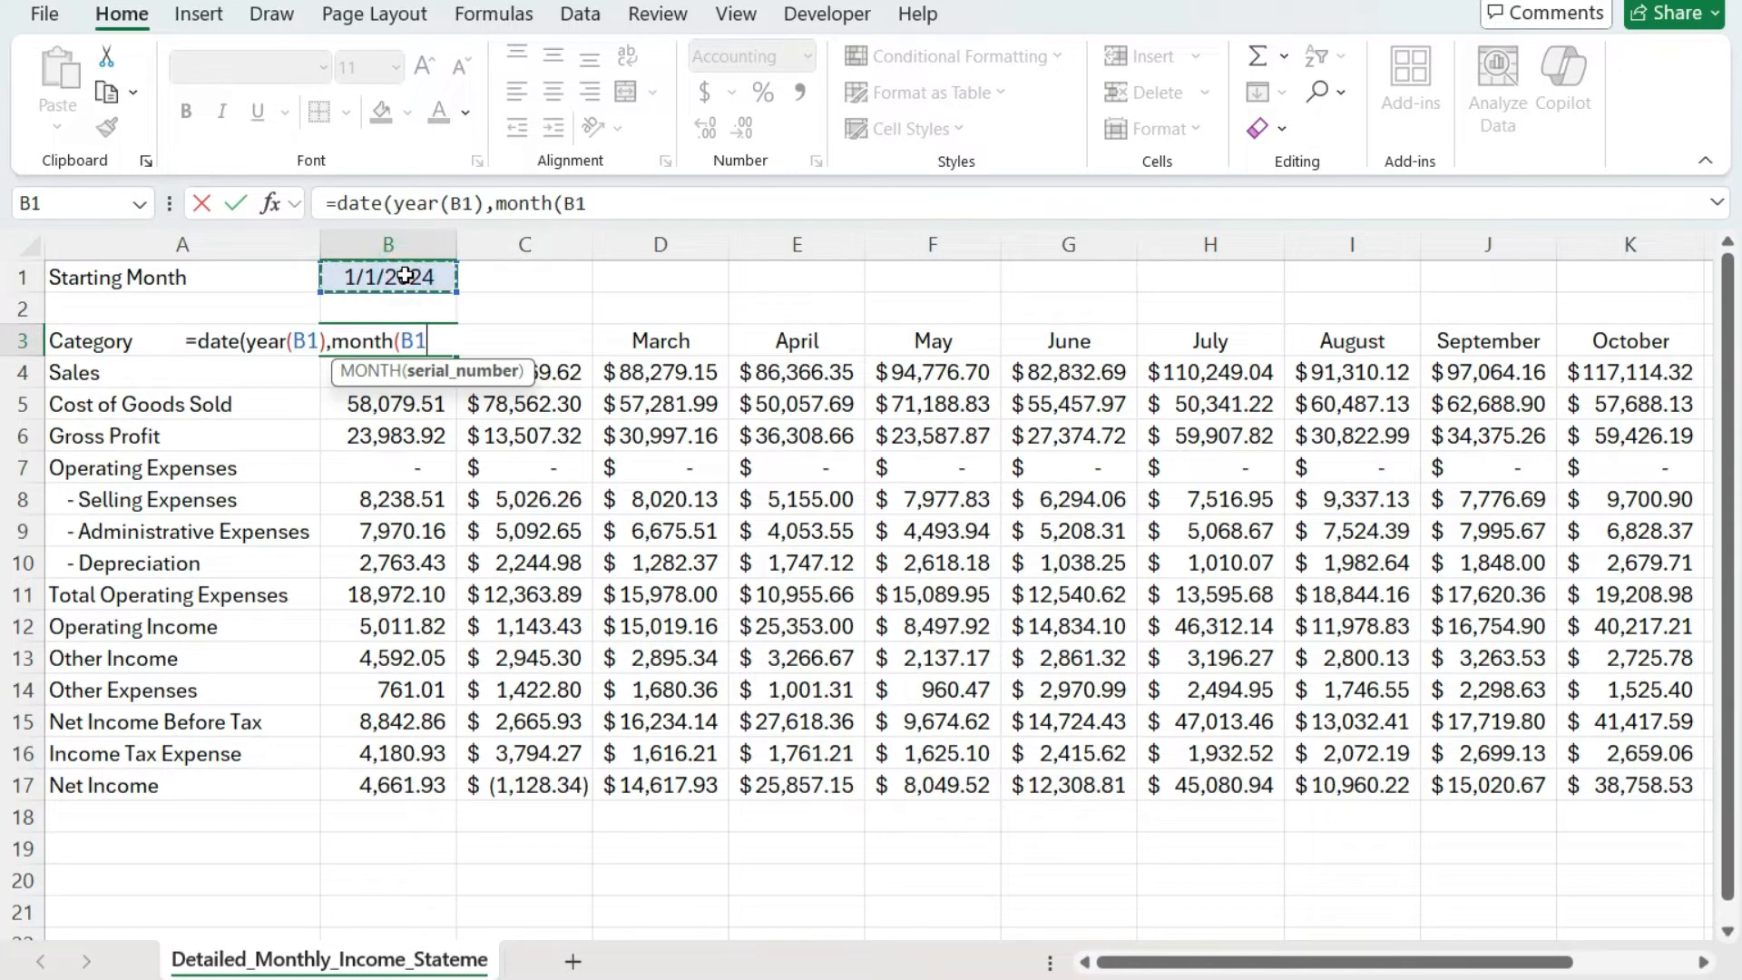
{"action": "type", "text": "),d"}
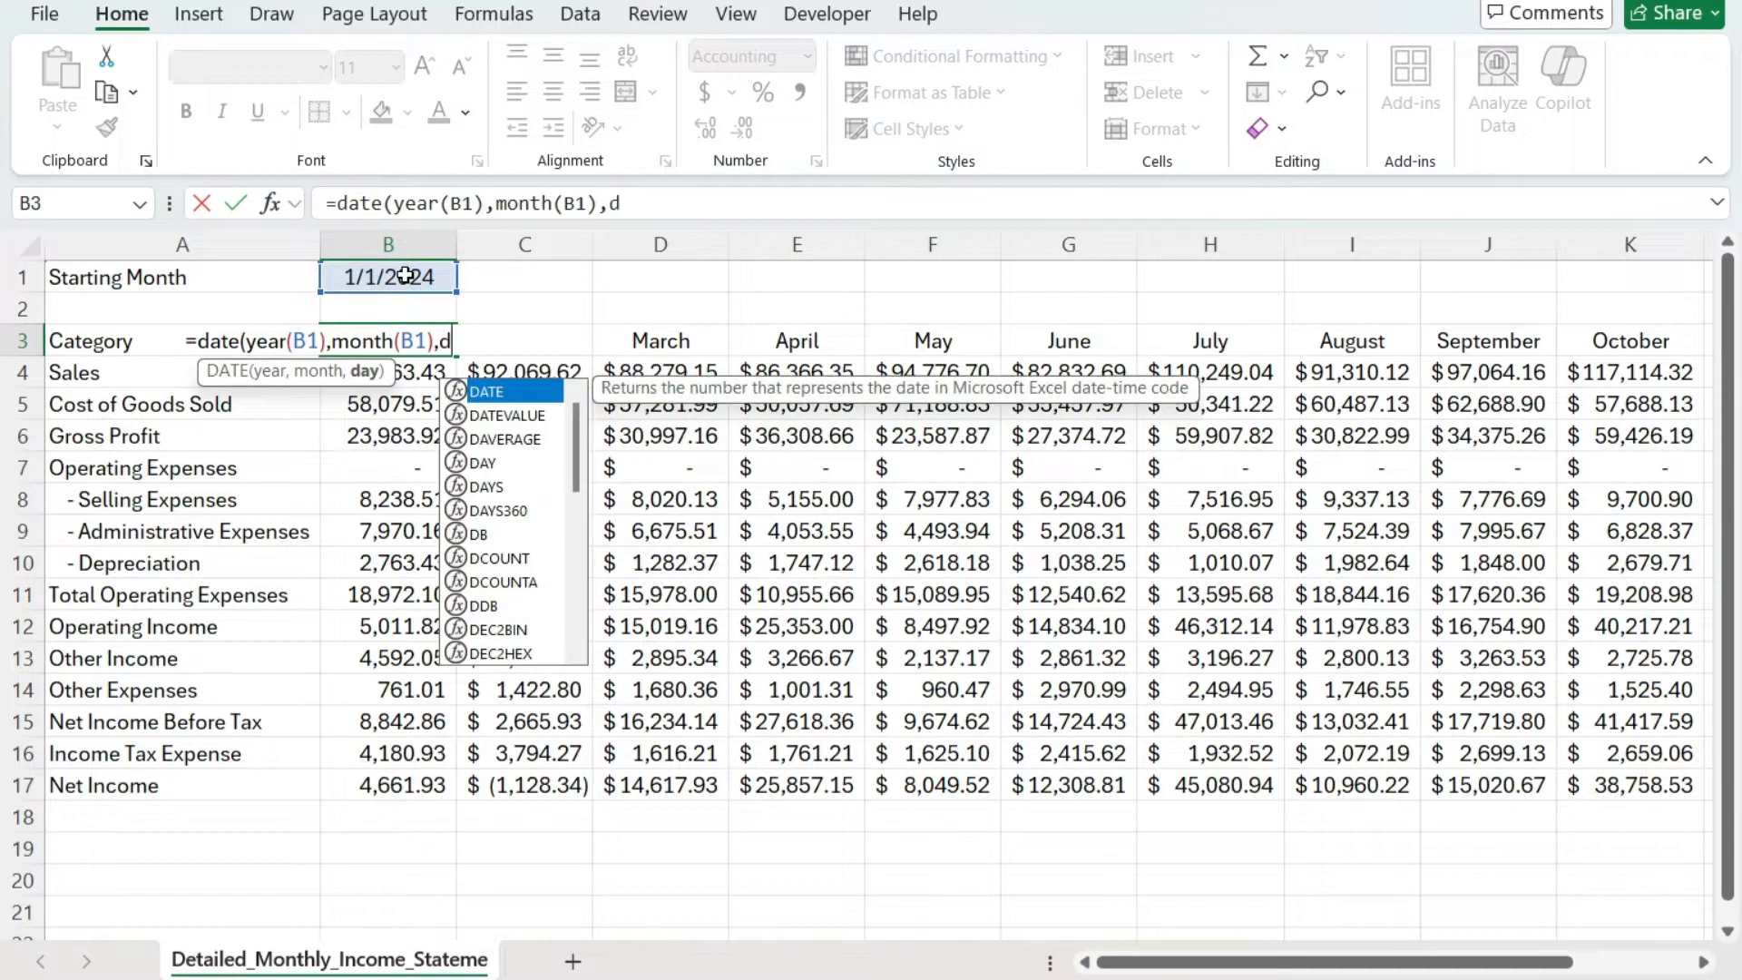
{"action": "key", "text": "BackSpace"}
{"action": "type", "text": "1)"}
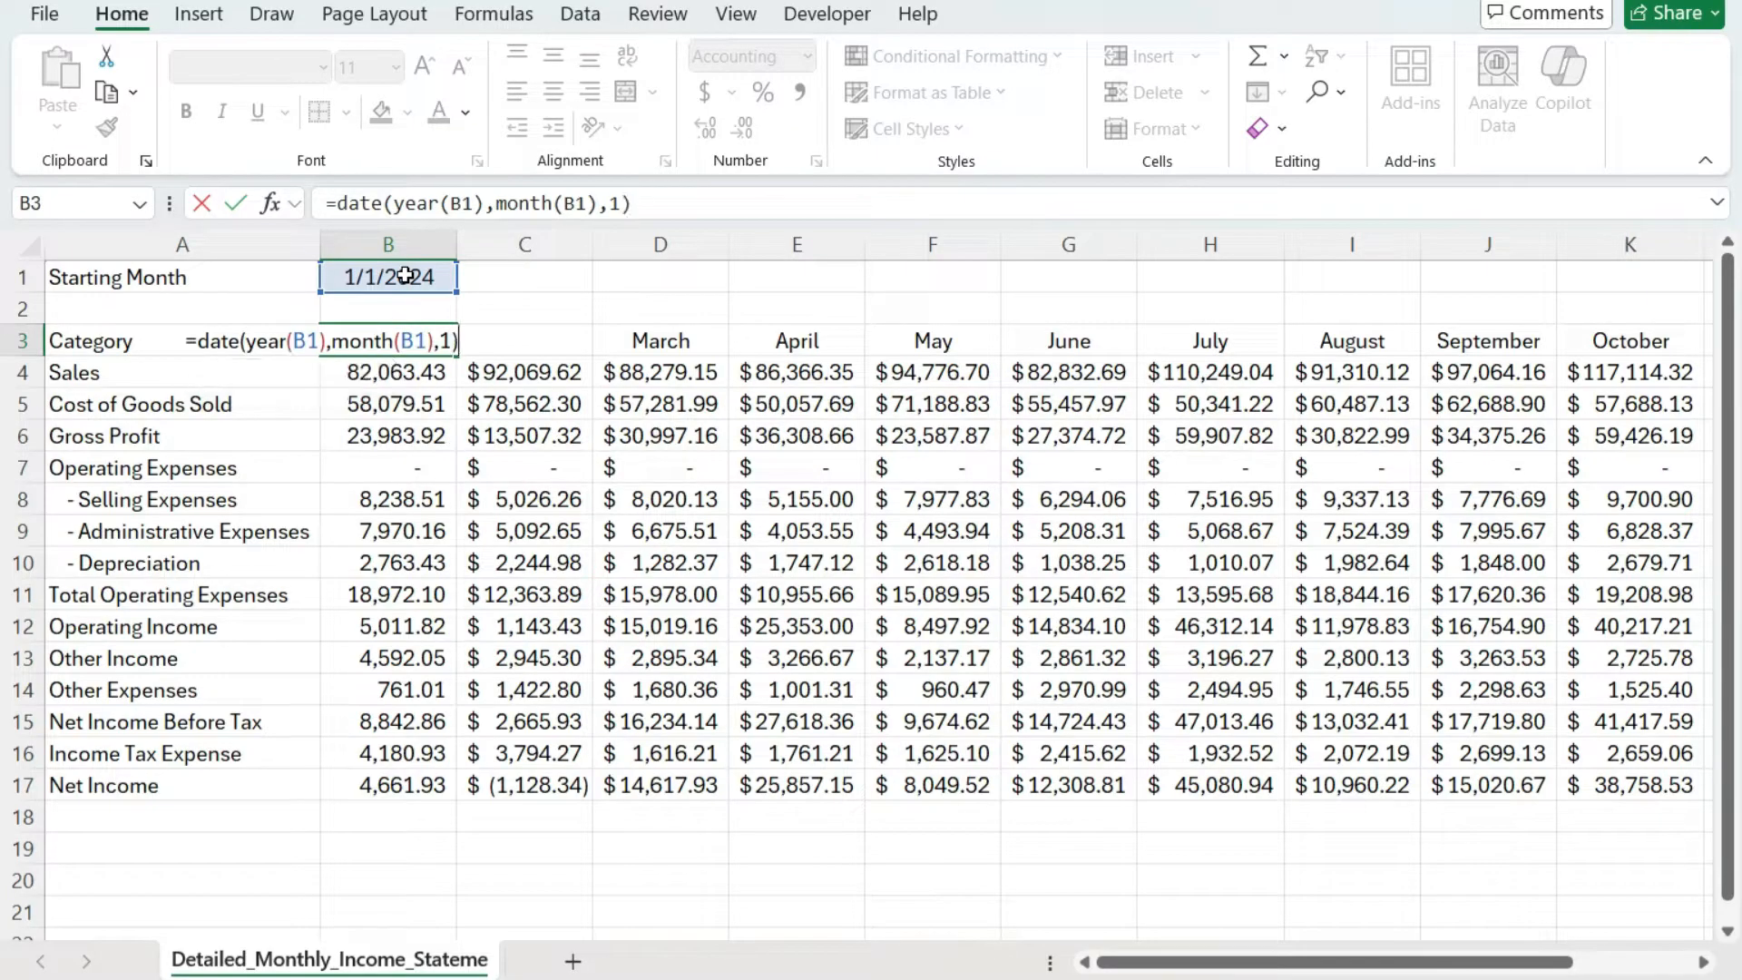
Step: Wrap the B3 date formula in a TEXT function with the format "MMM YYY" and commit it
{"action": "left_click", "coordinate": [337, 203]}
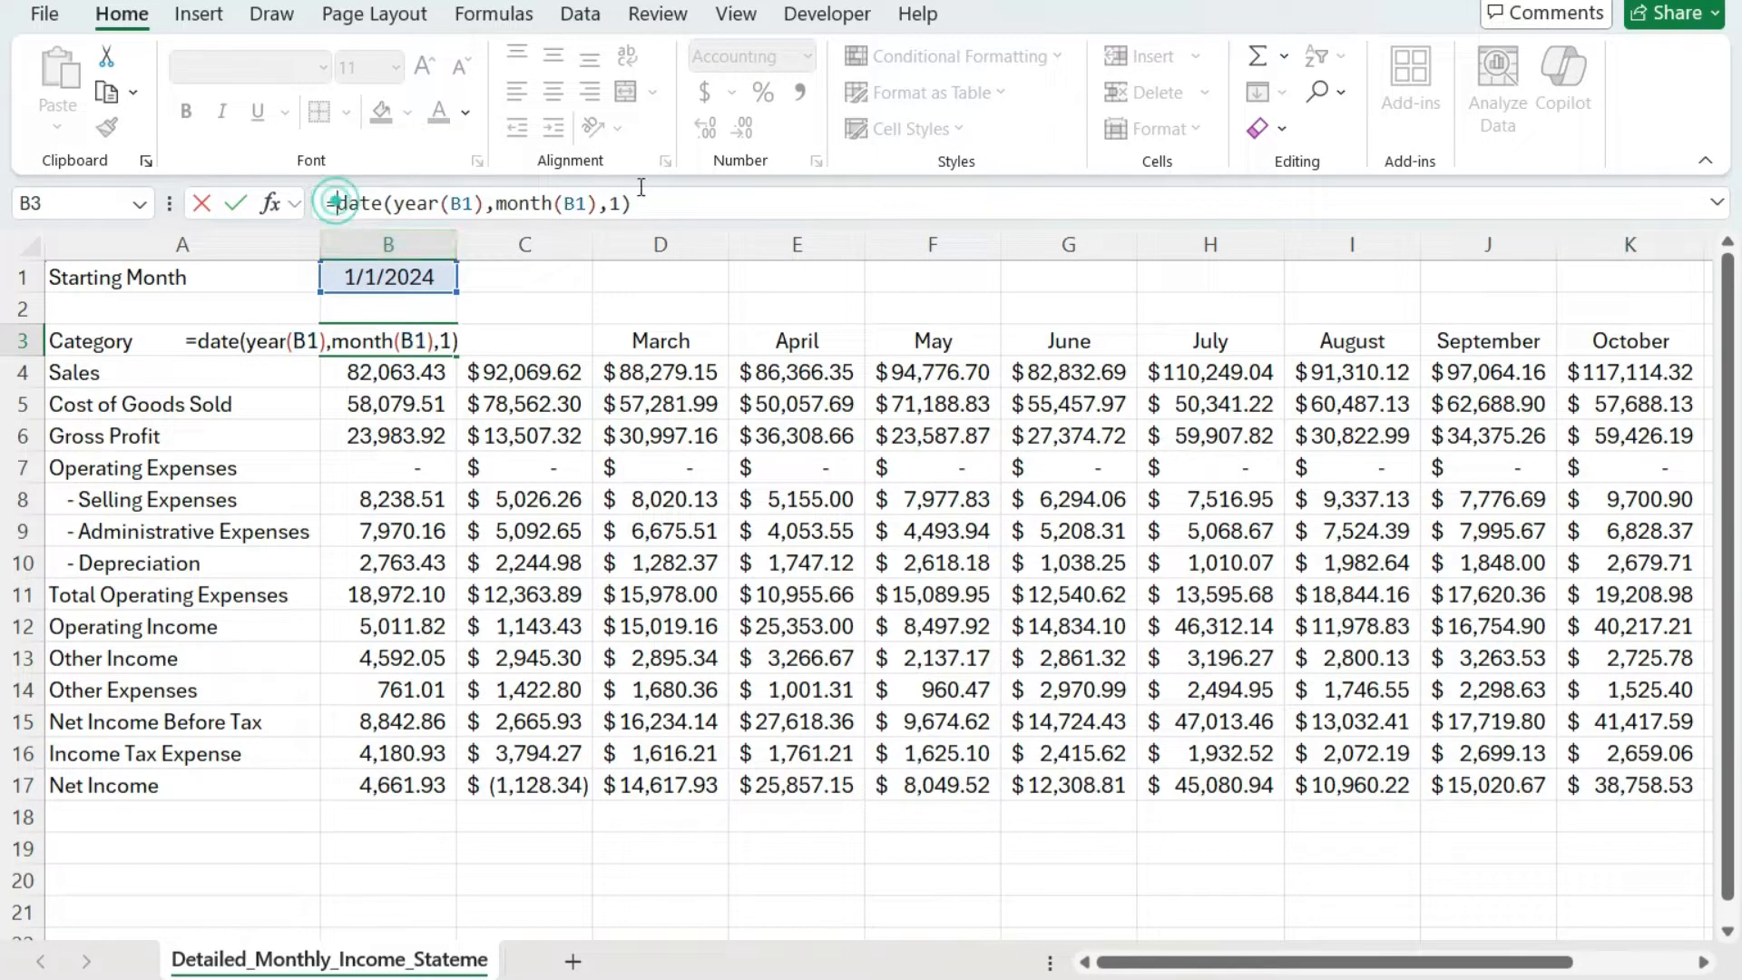
{"action": "type", "text": "text("}
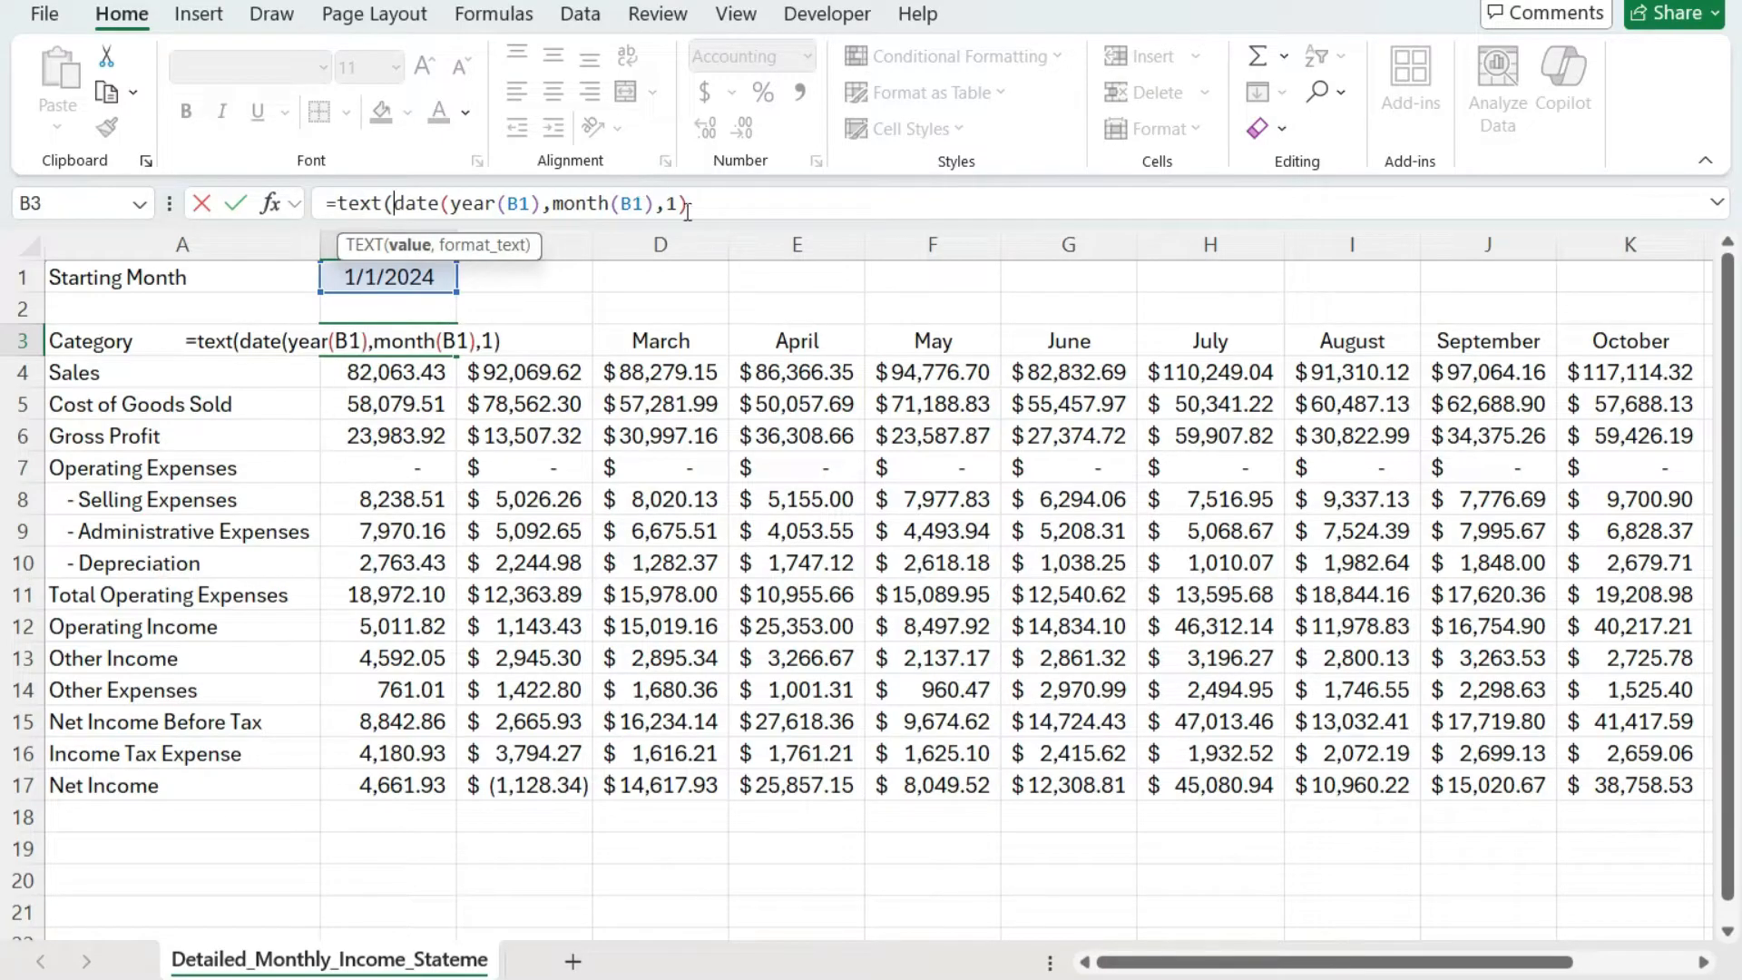
{"action": "left_click", "coordinate": [715, 213]}
{"action": "type", "text": ",\"MMM"}
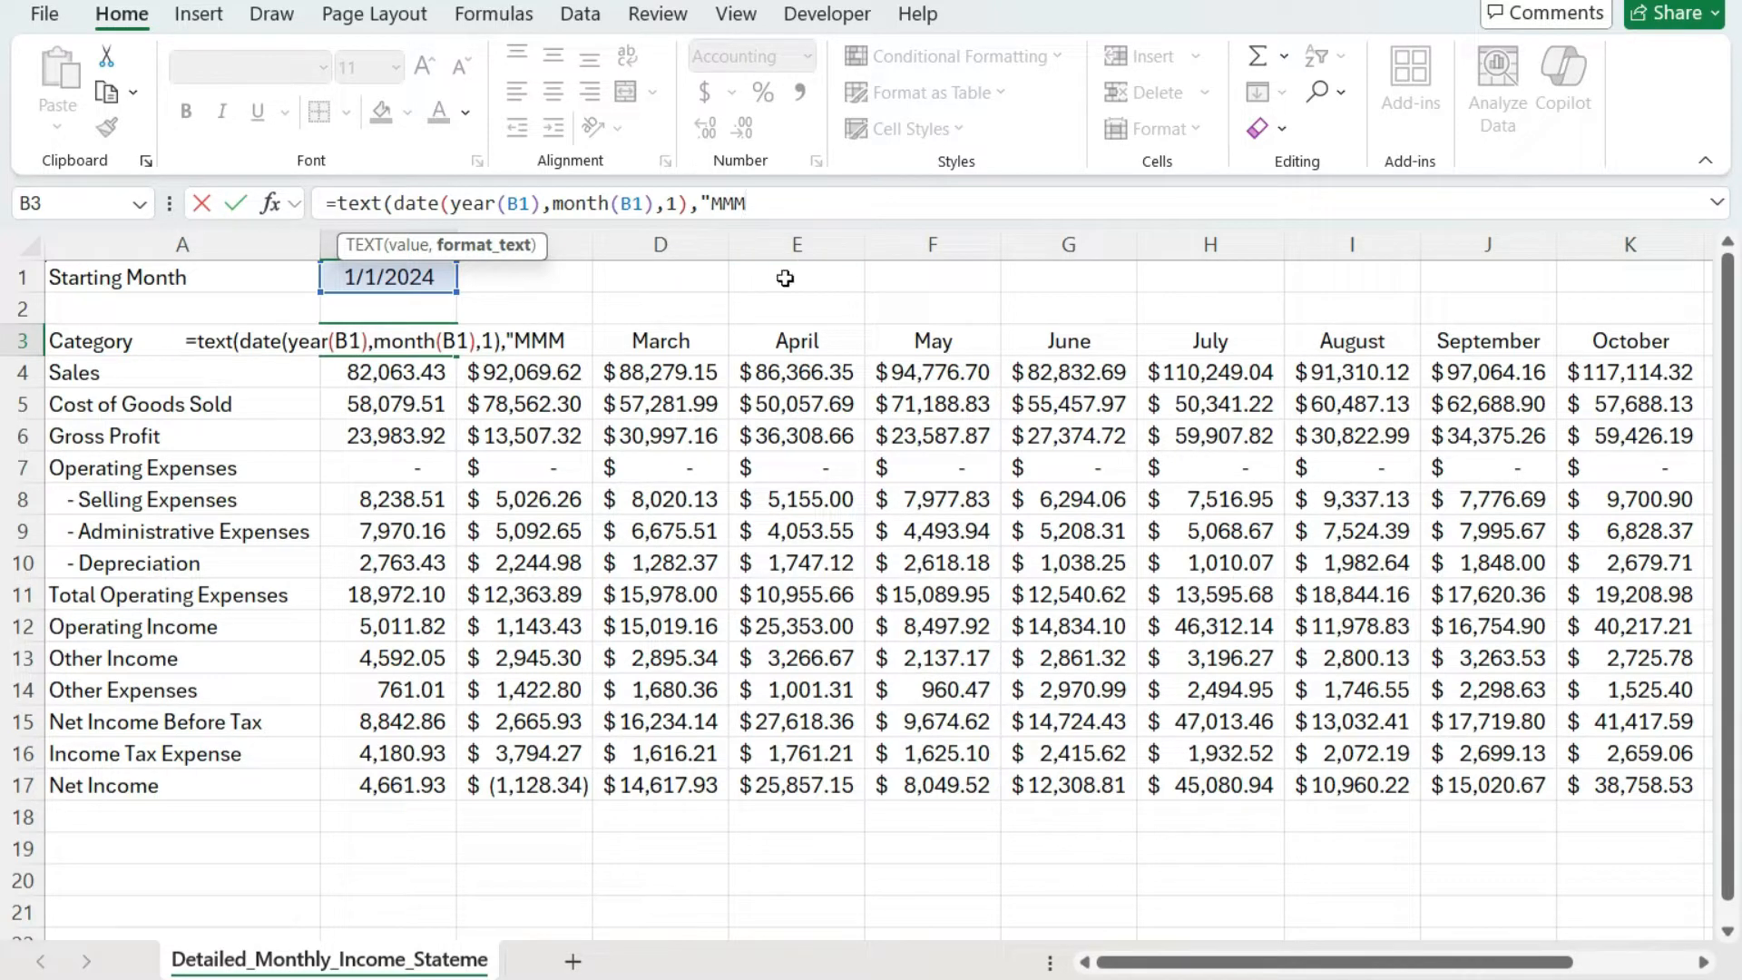
{"action": "type", "text": " Y"}
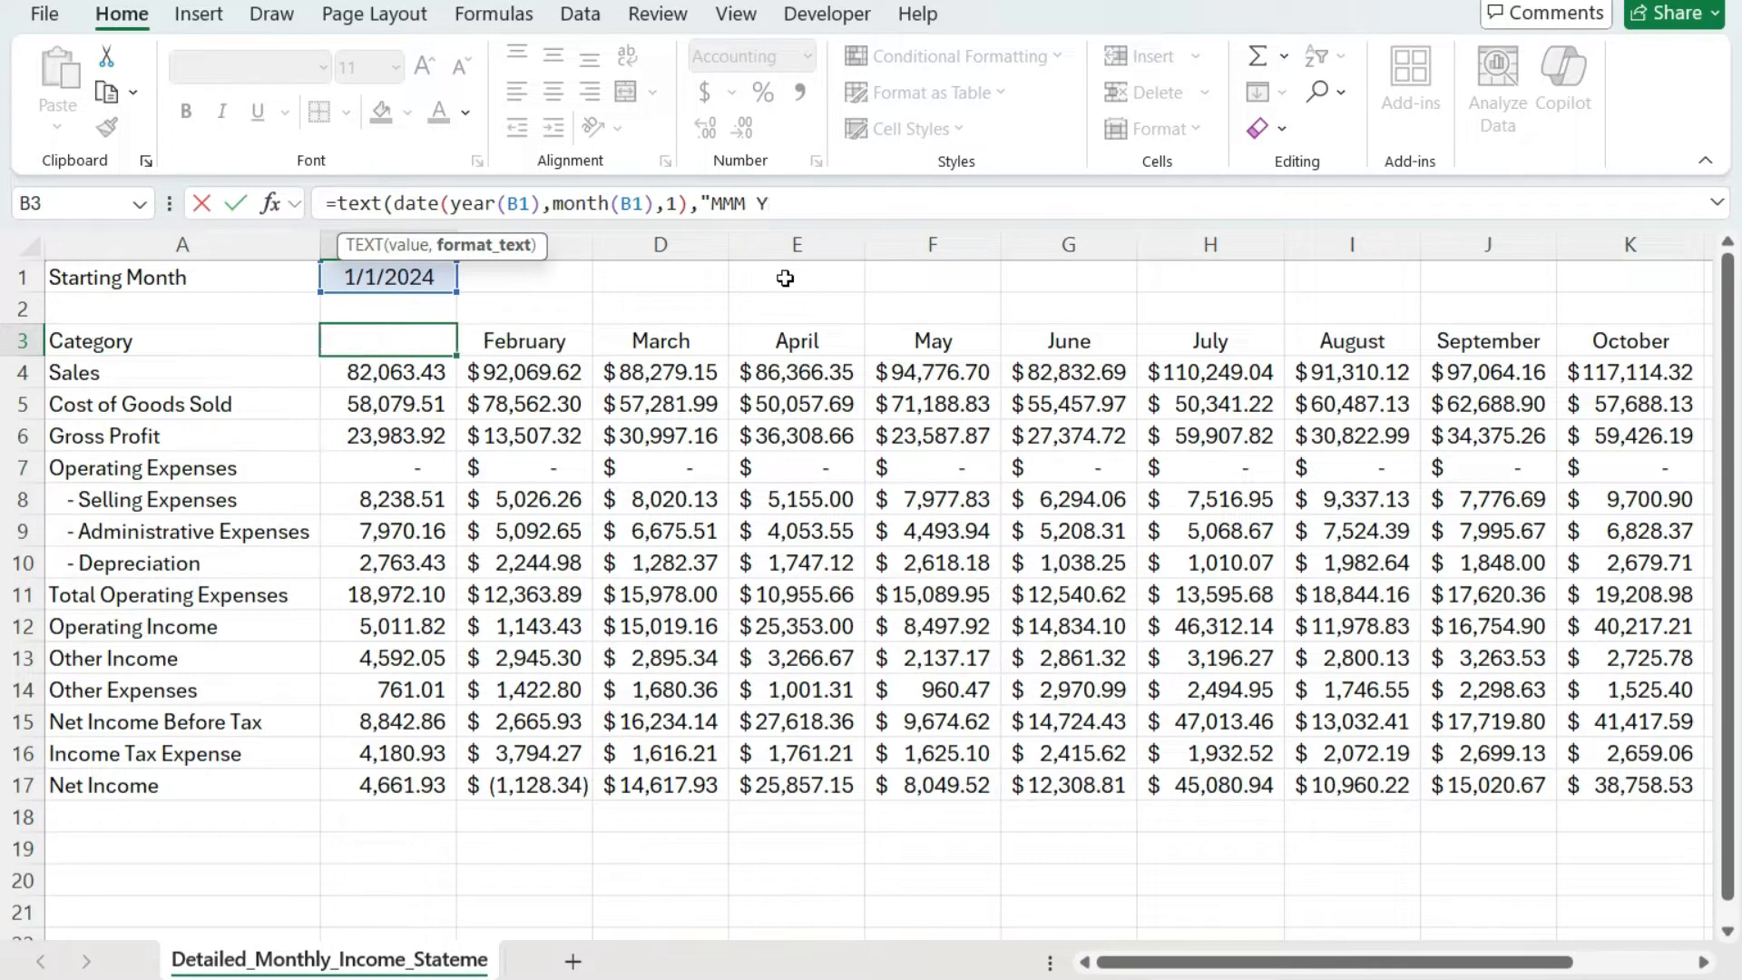
{"action": "type", "text": "YY\")"}
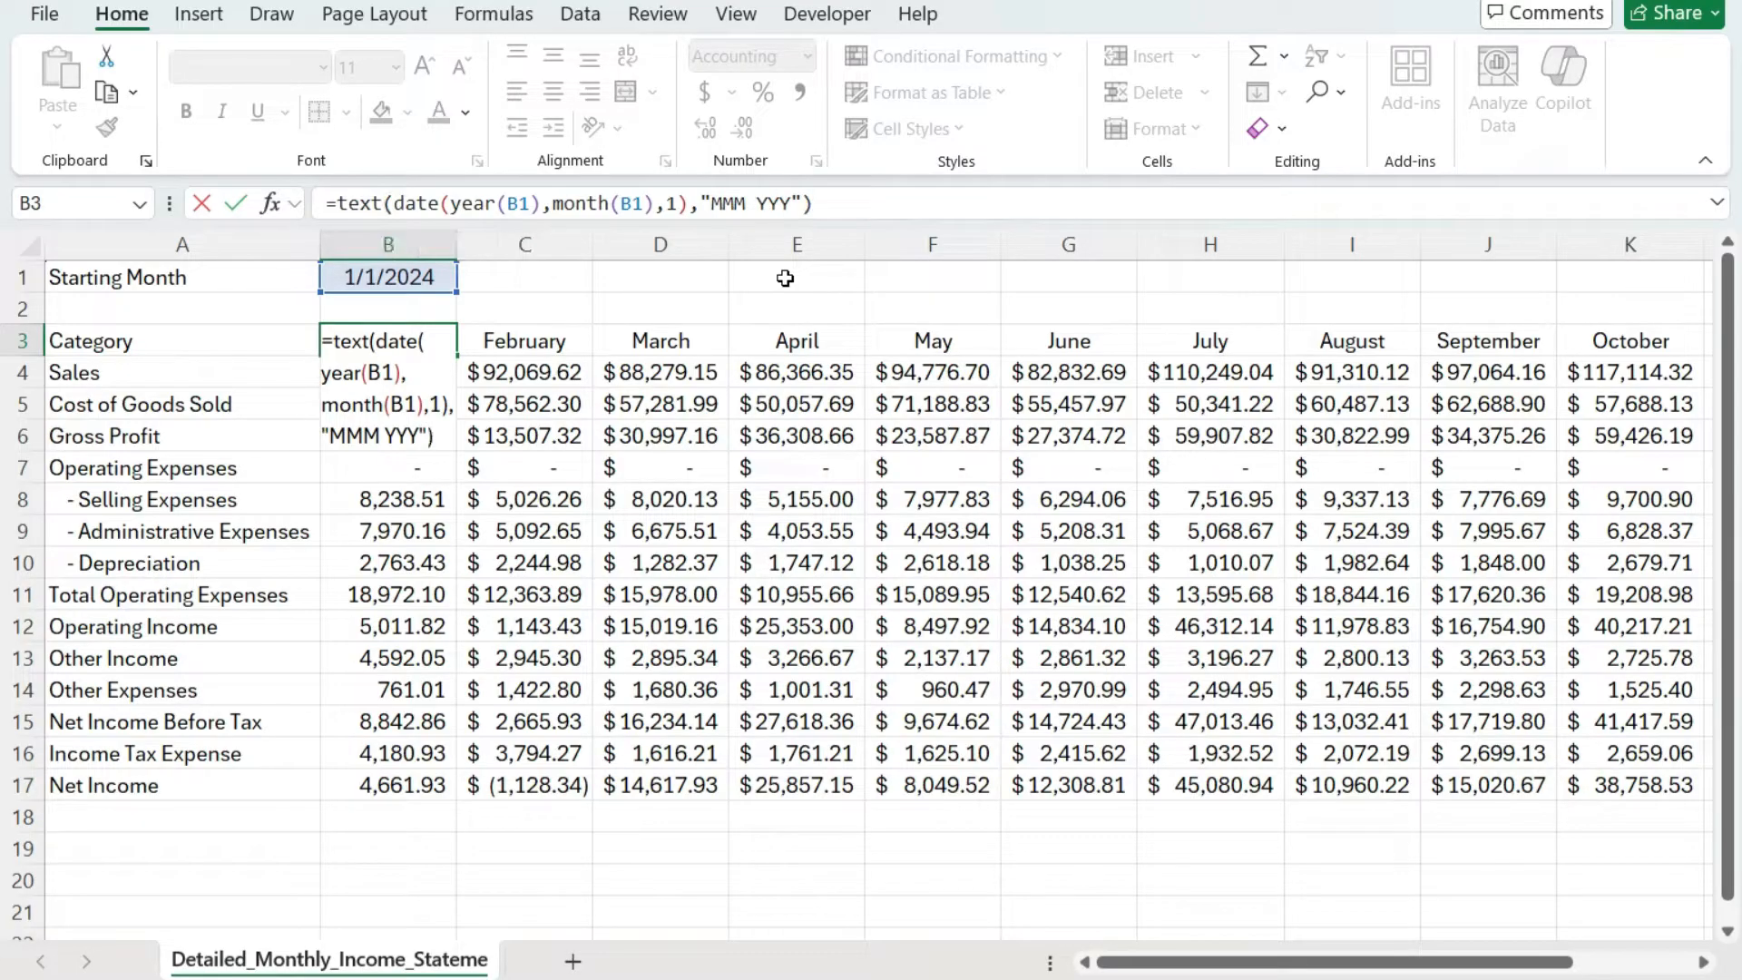
{"action": "key", "text": "Return"}
Step: Make both B1 references in the B3 formula absolute as $B$1
{"action": "key", "text": "Up"}
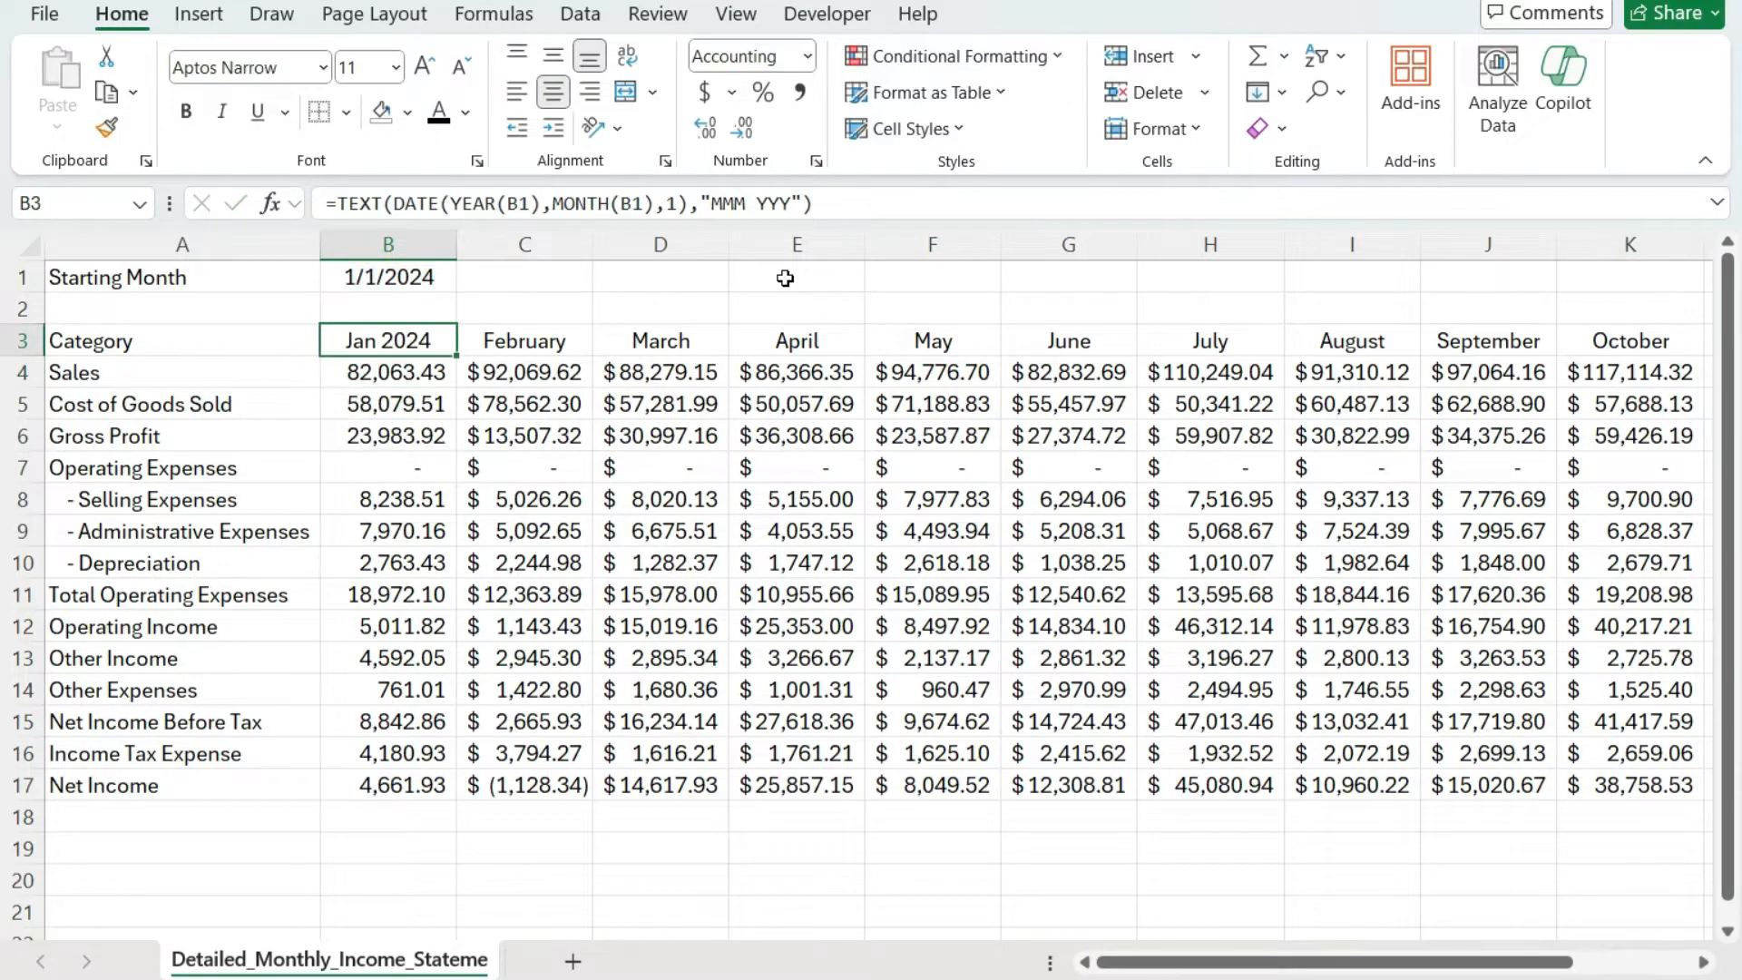
{"action": "left_click", "coordinate": [526, 207]}
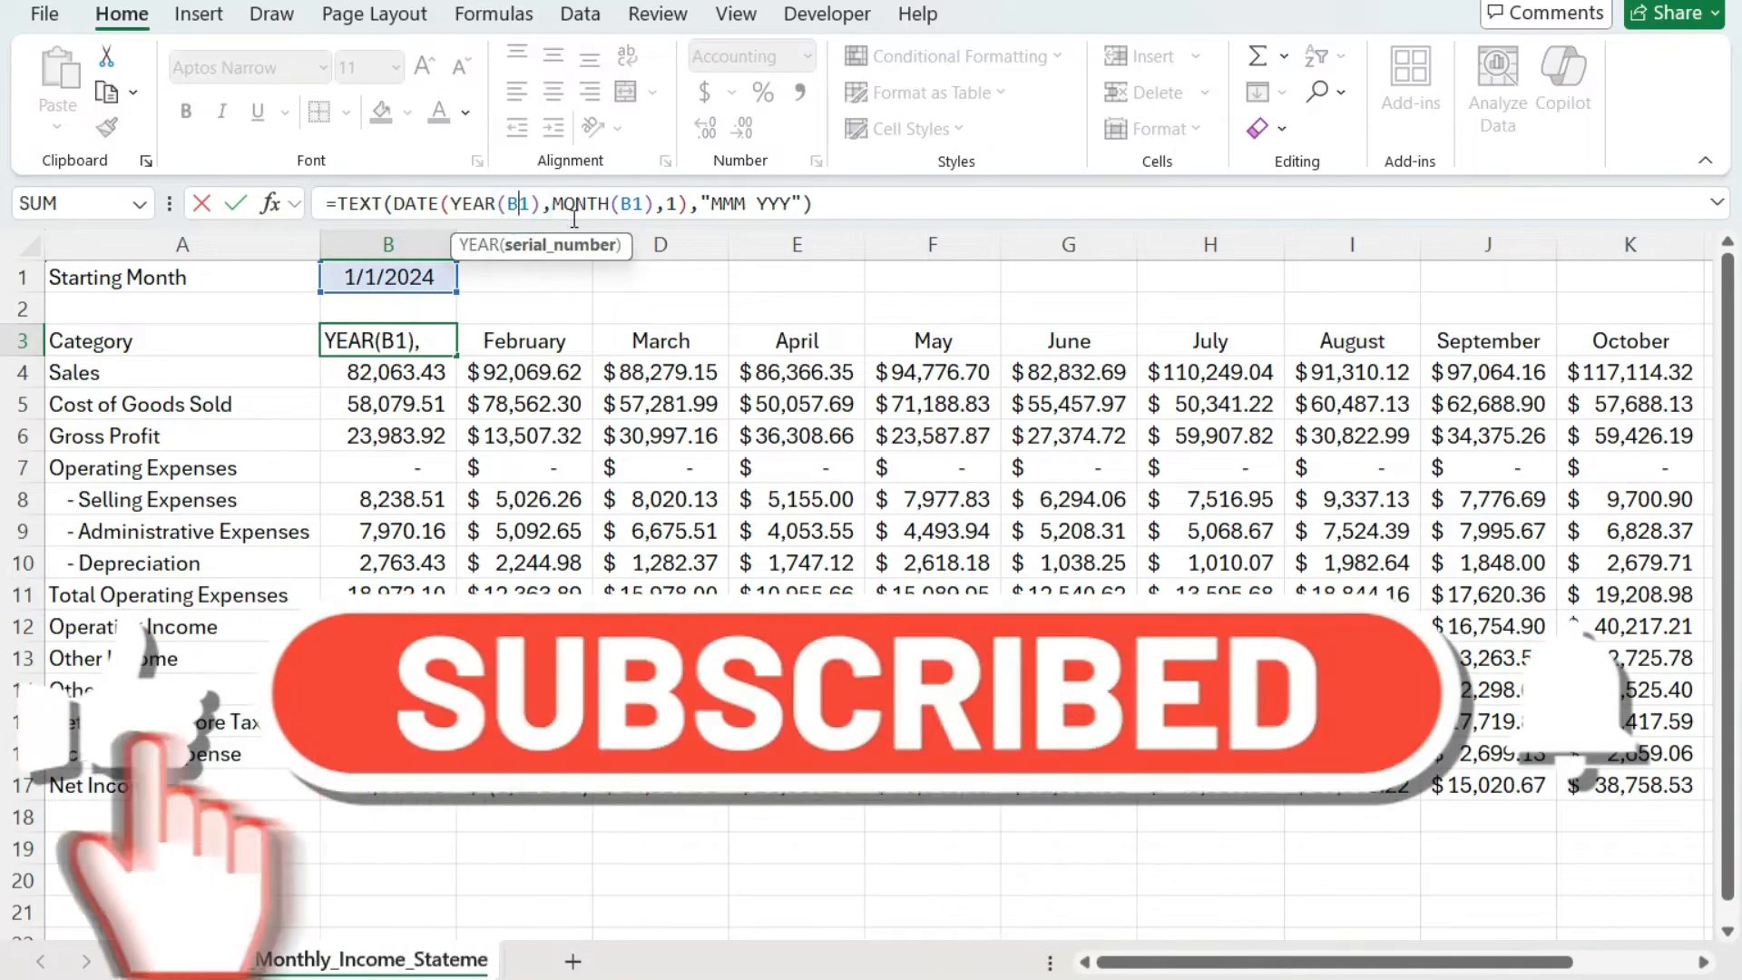
{"action": "key", "text": "F4"}
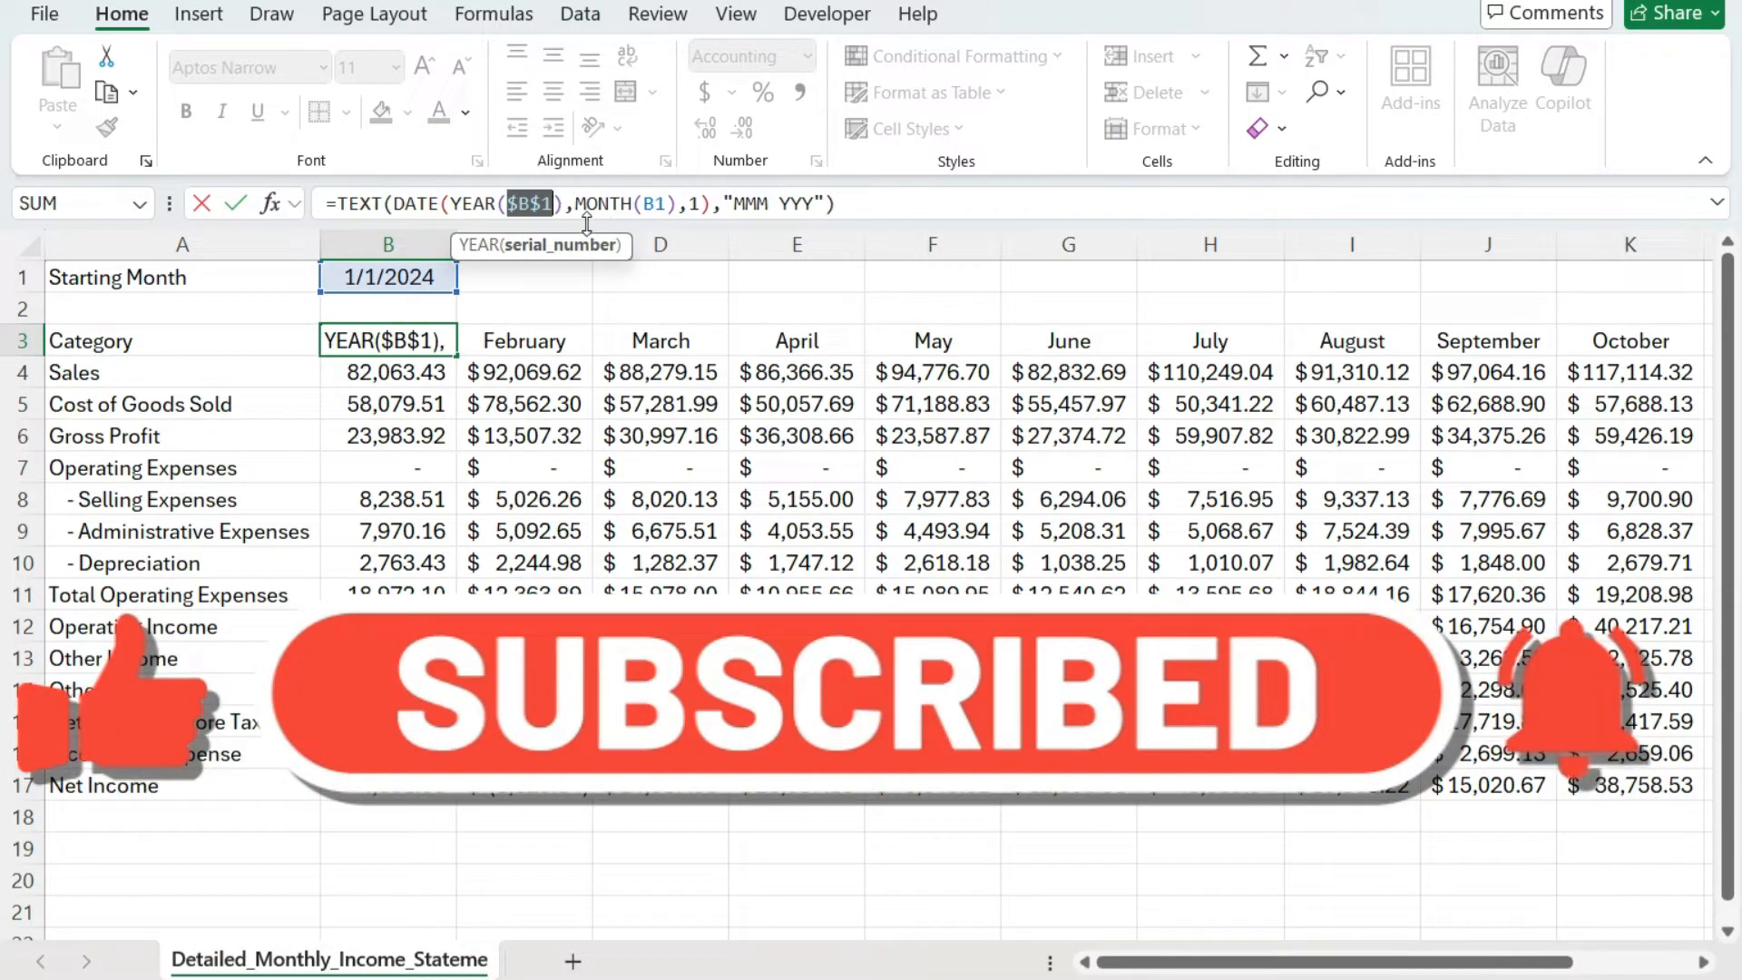
{"action": "left_click", "coordinate": [643, 207]}
{"action": "key", "text": "F4"}
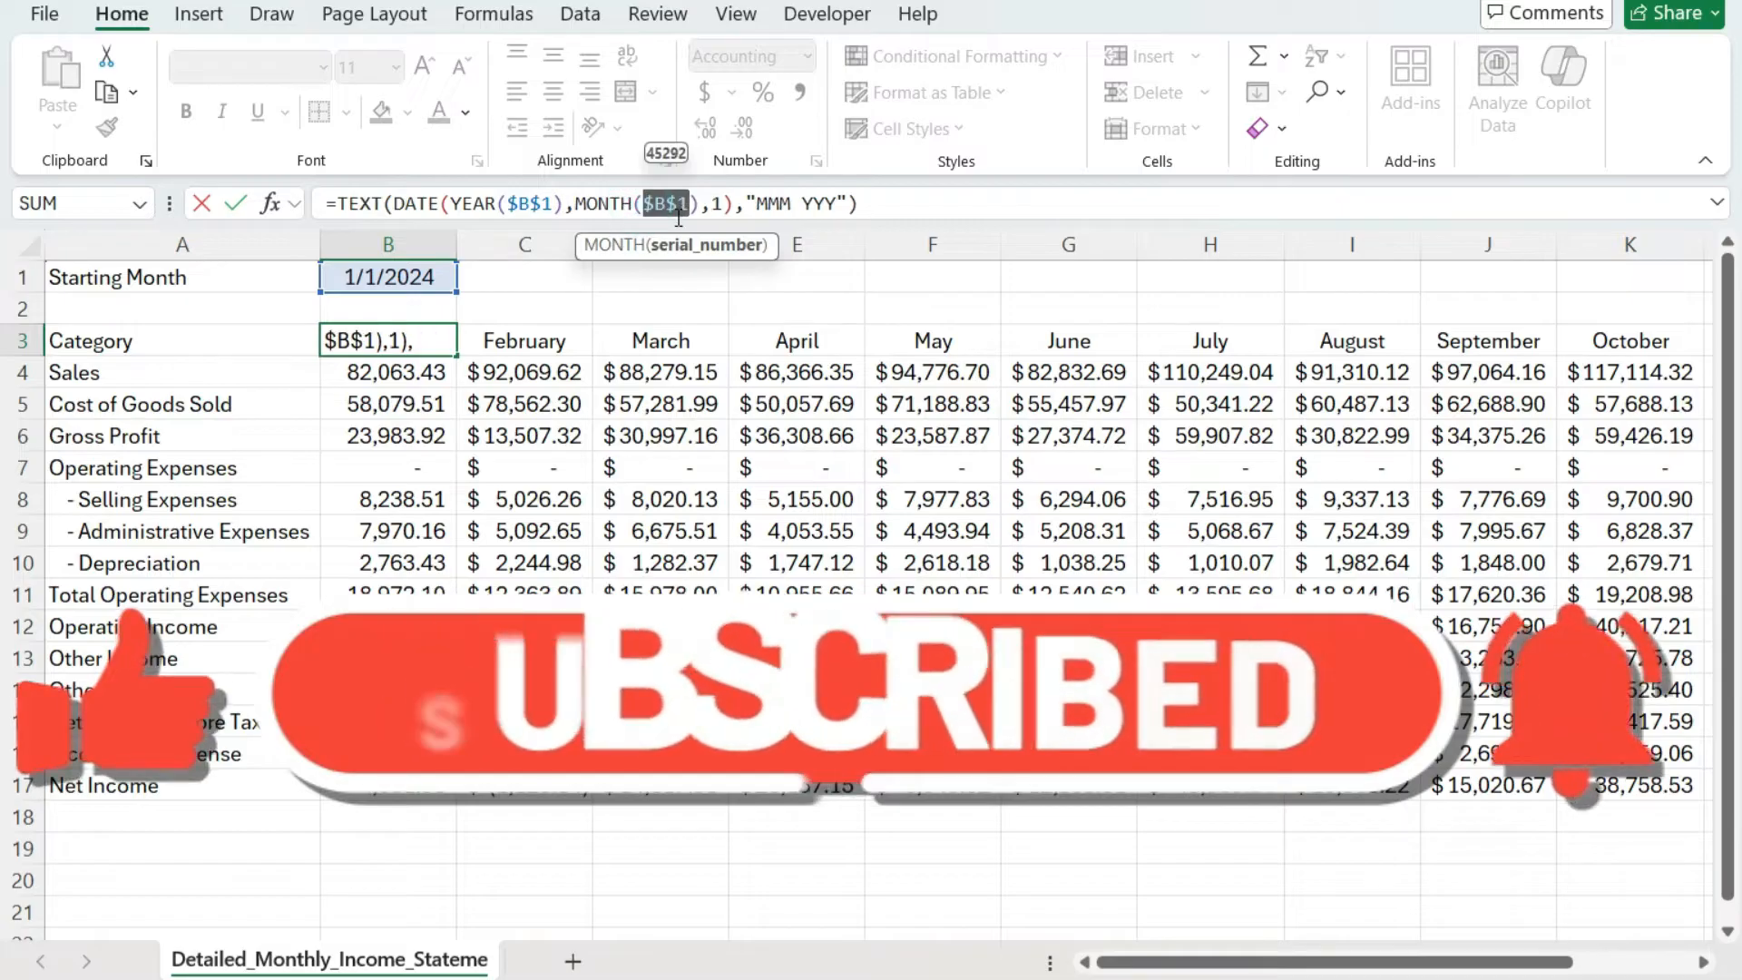
{"action": "key", "text": "Return"}
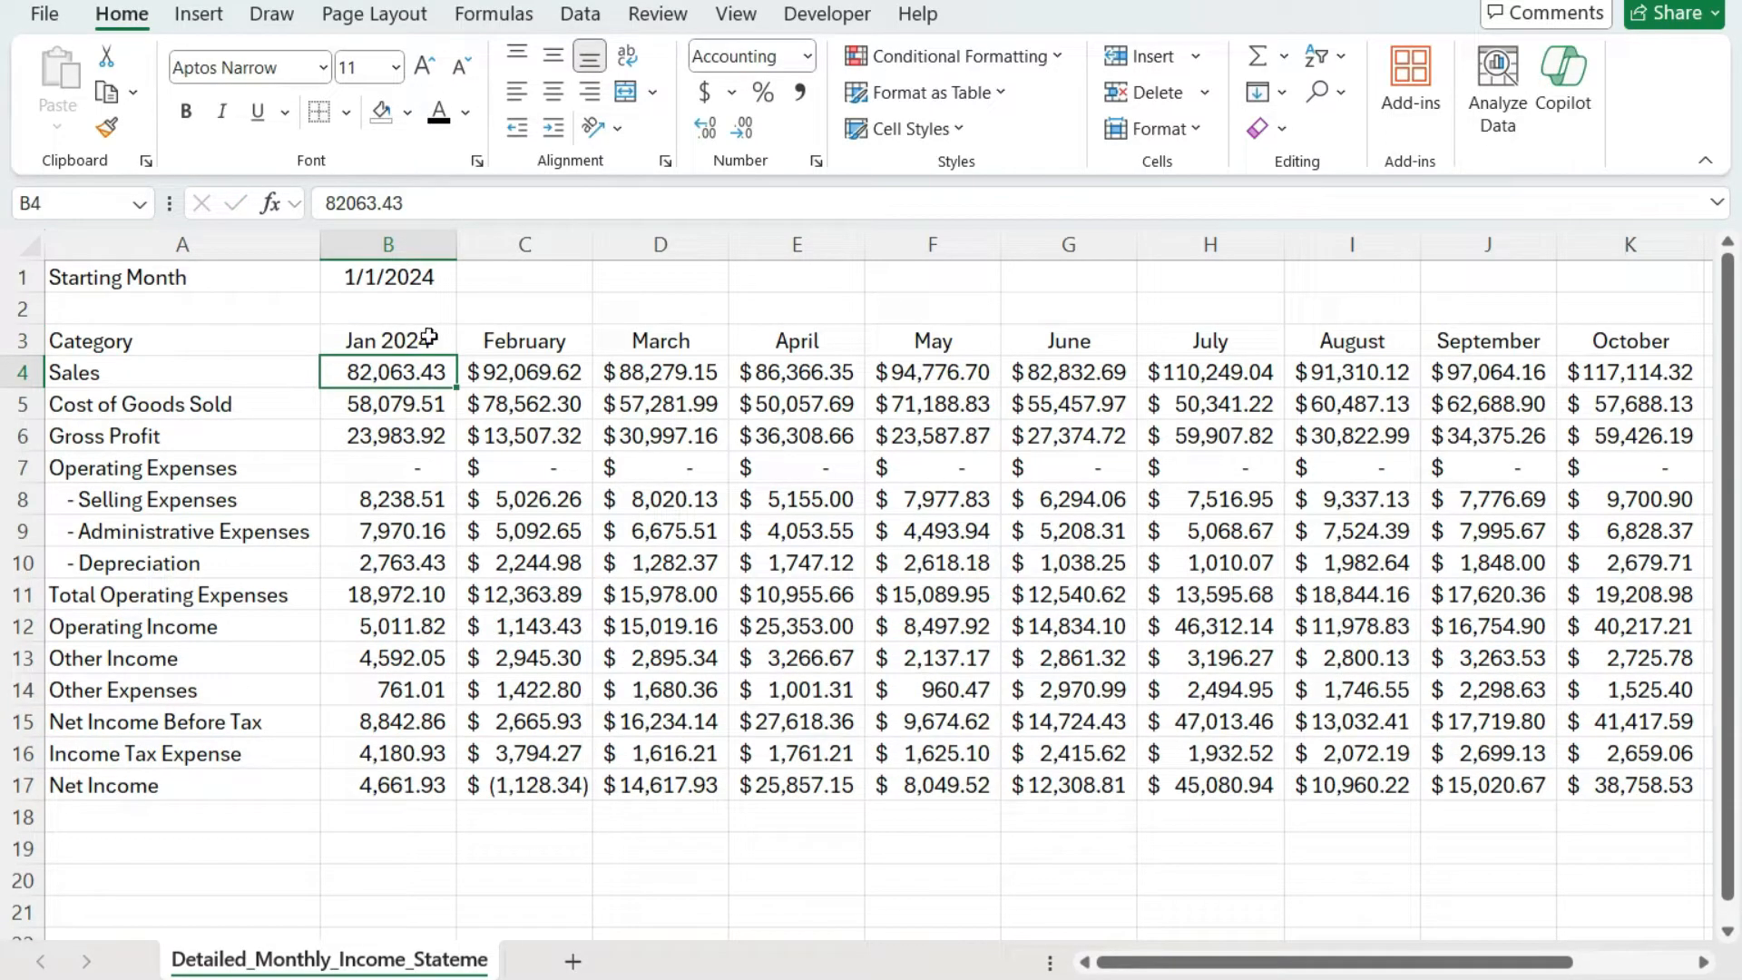
Step: Copy the B3 header formula into C3 and add +1 after MONTH($B$1) there
{"action": "left_click", "coordinate": [429, 339]}
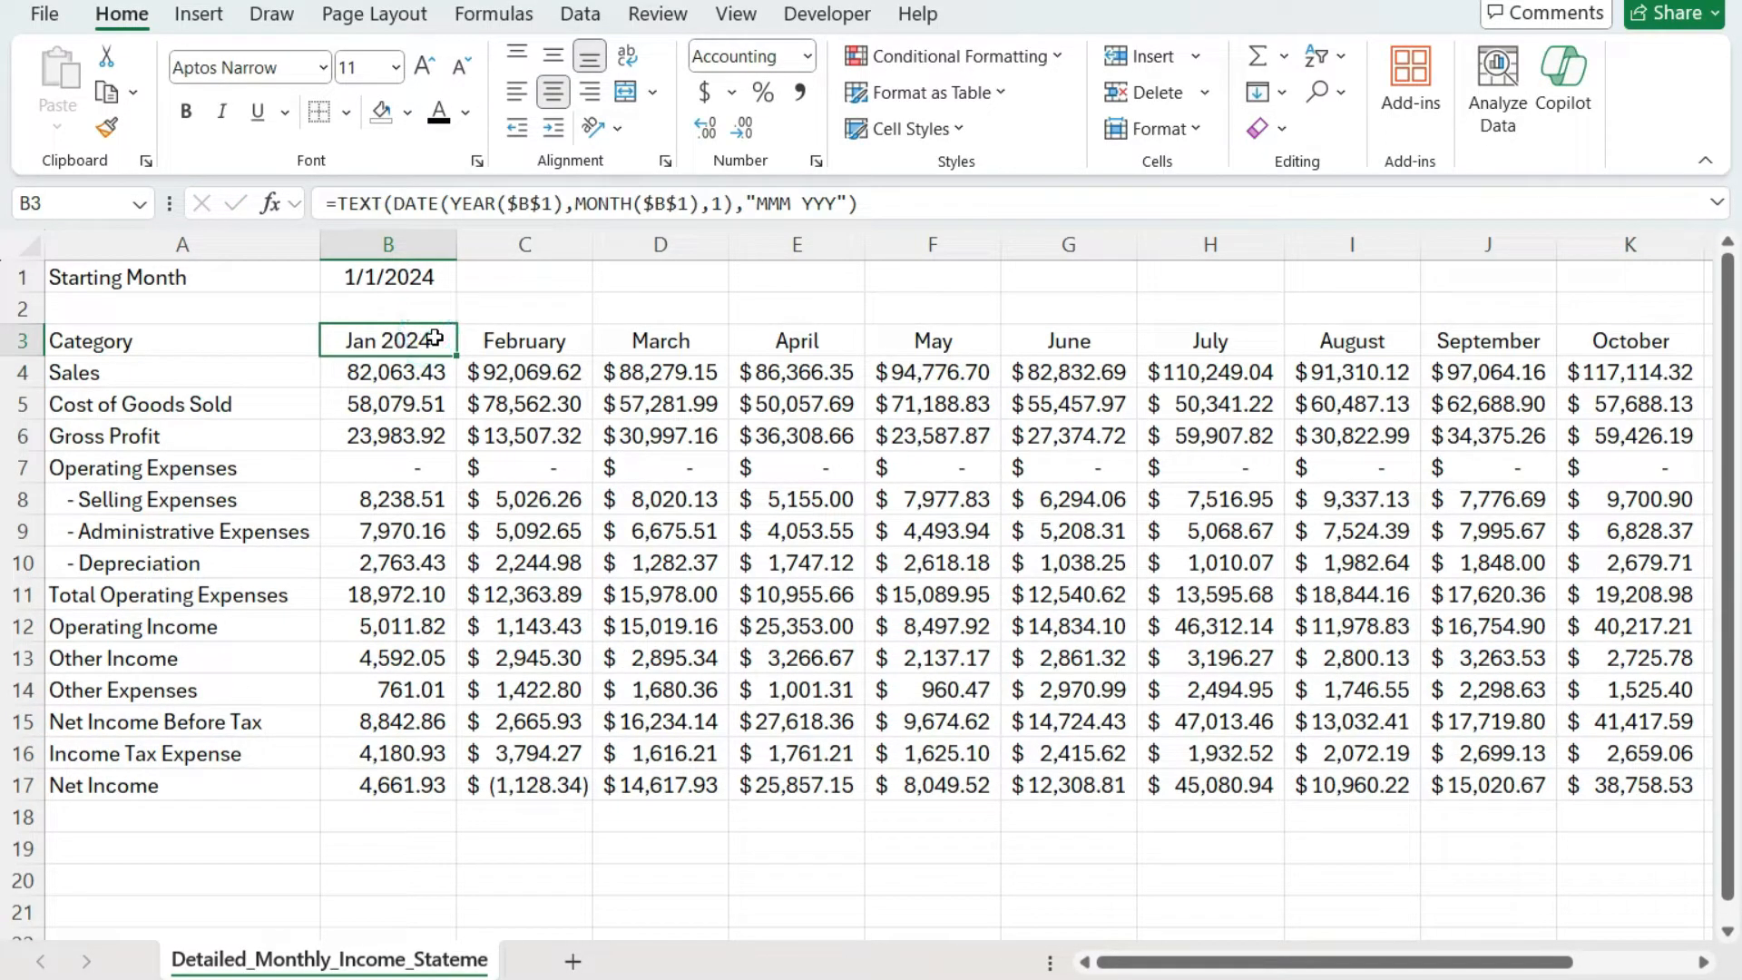
{"action": "left_click_drag", "start_coordinate": [456, 356], "coordinate": [552, 342]}
{"action": "left_click", "coordinate": [552, 341]}
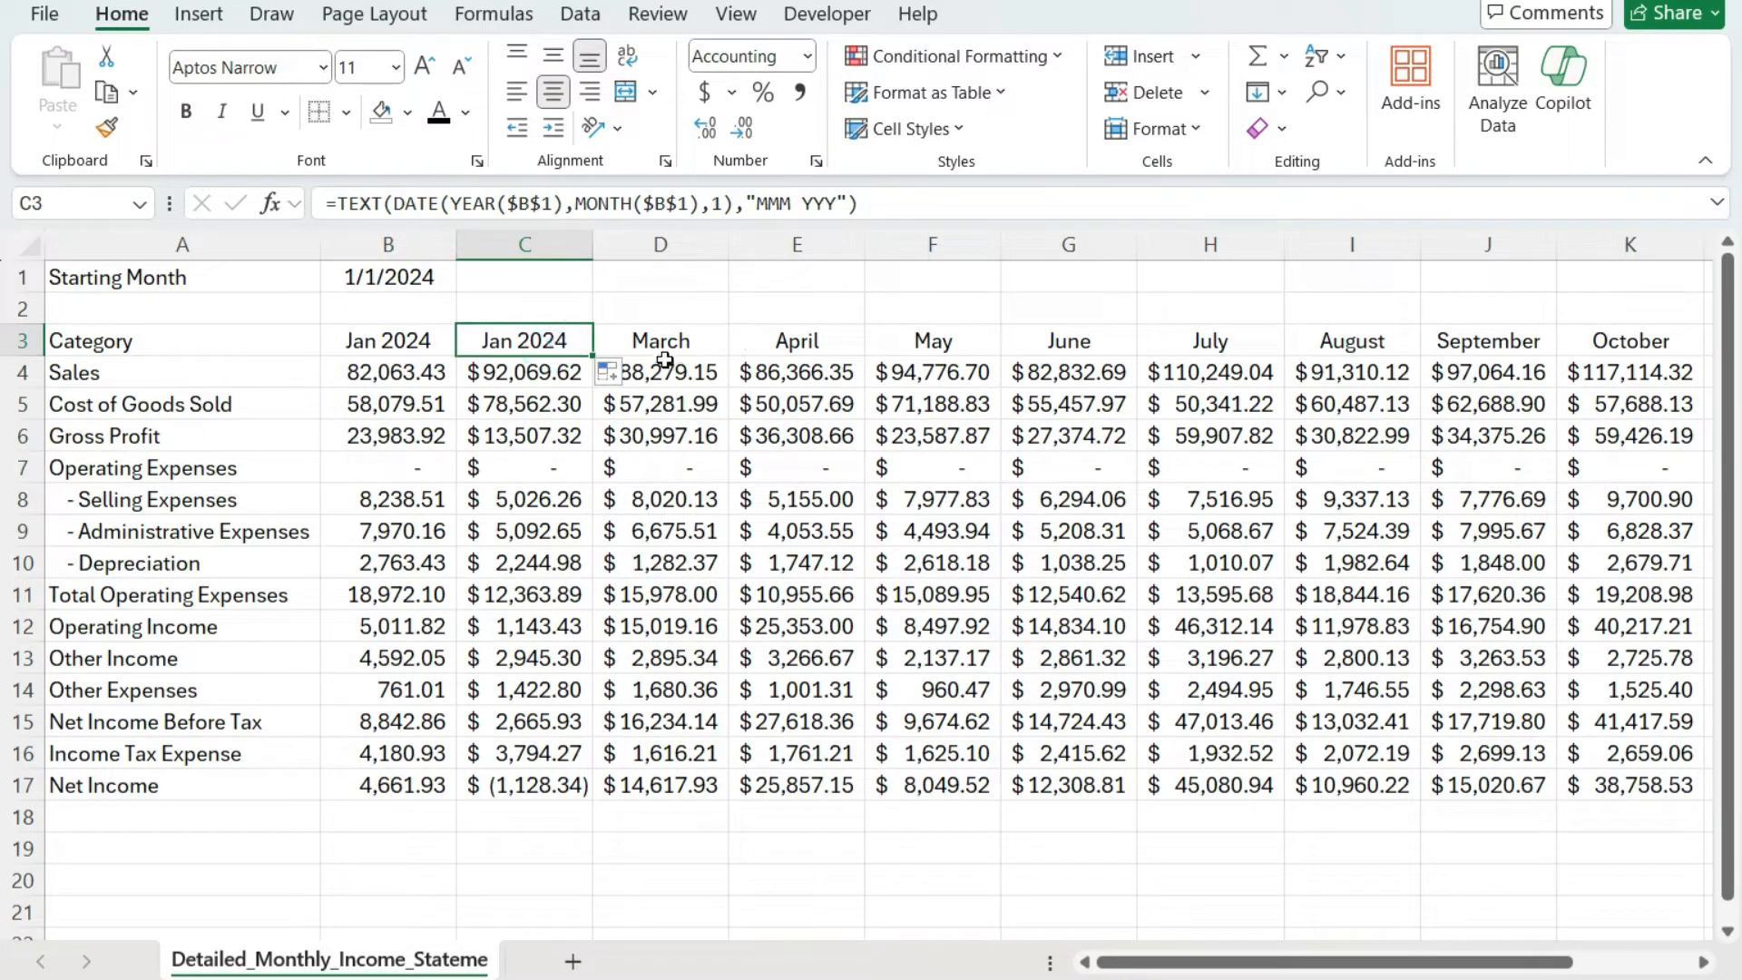
{"action": "left_click", "coordinate": [699, 200]}
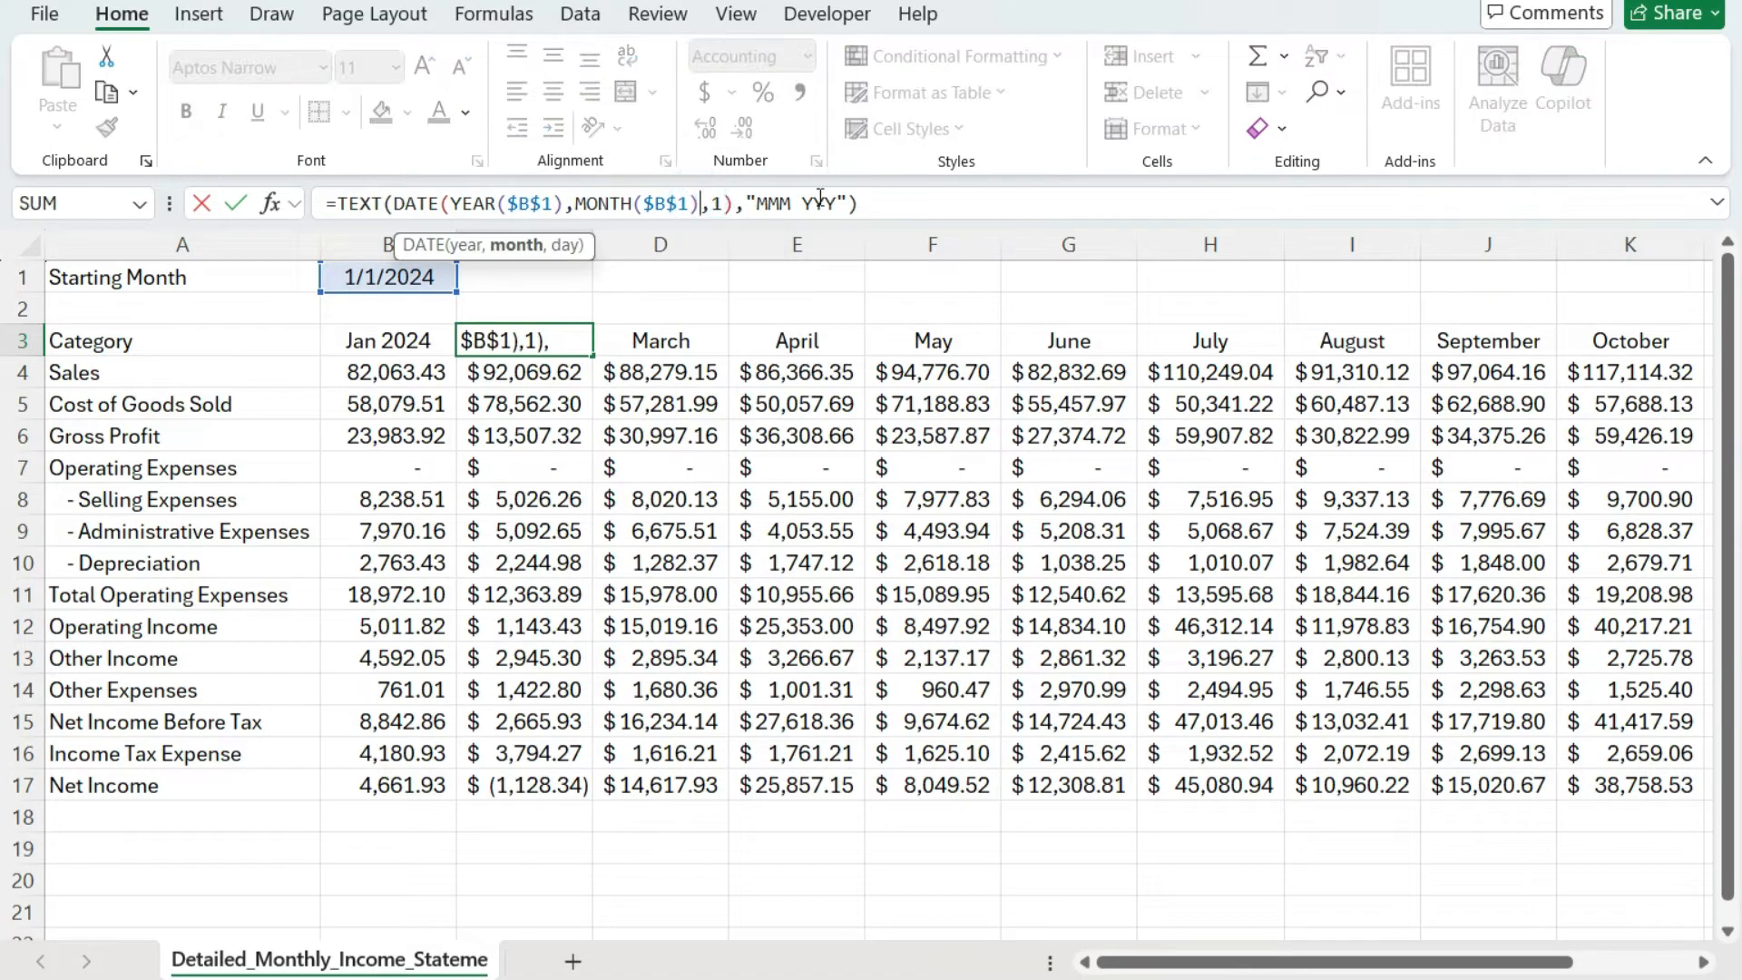
{"action": "type", "text": "+1"}
{"action": "key", "text": "Return"}
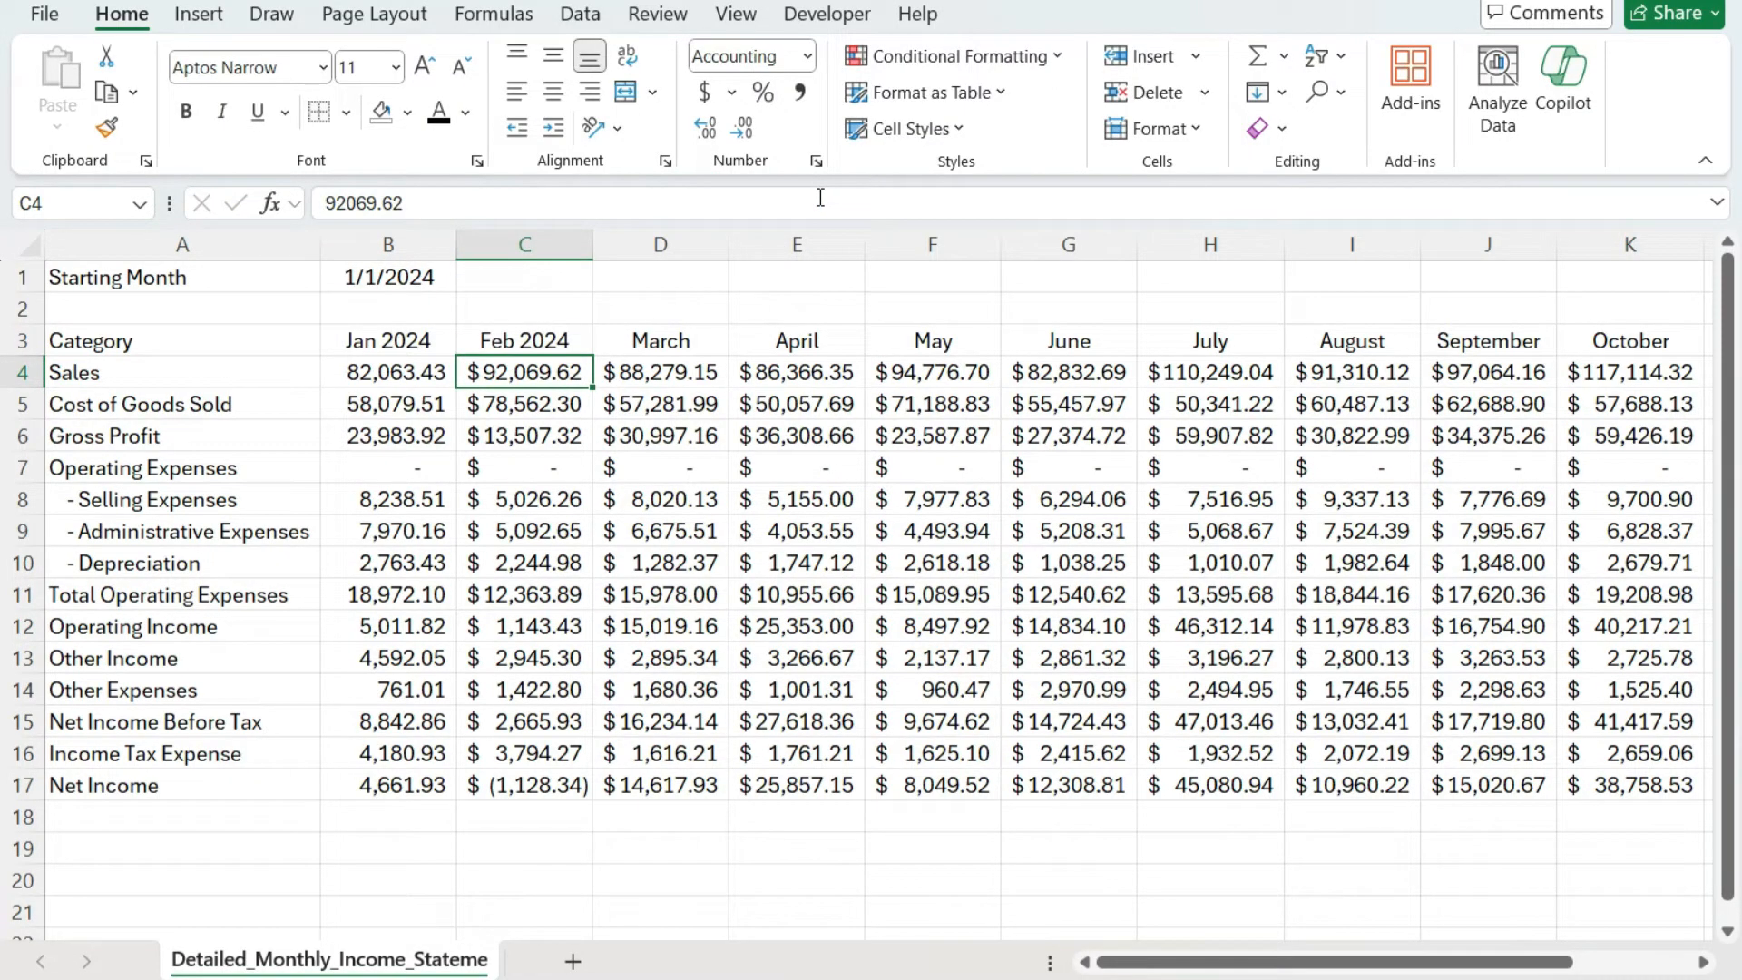
Step: Copy the C3 header formula into D3 and change its month offset to +2
{"action": "key", "text": "Up"}
{"action": "key", "text": "Right"}
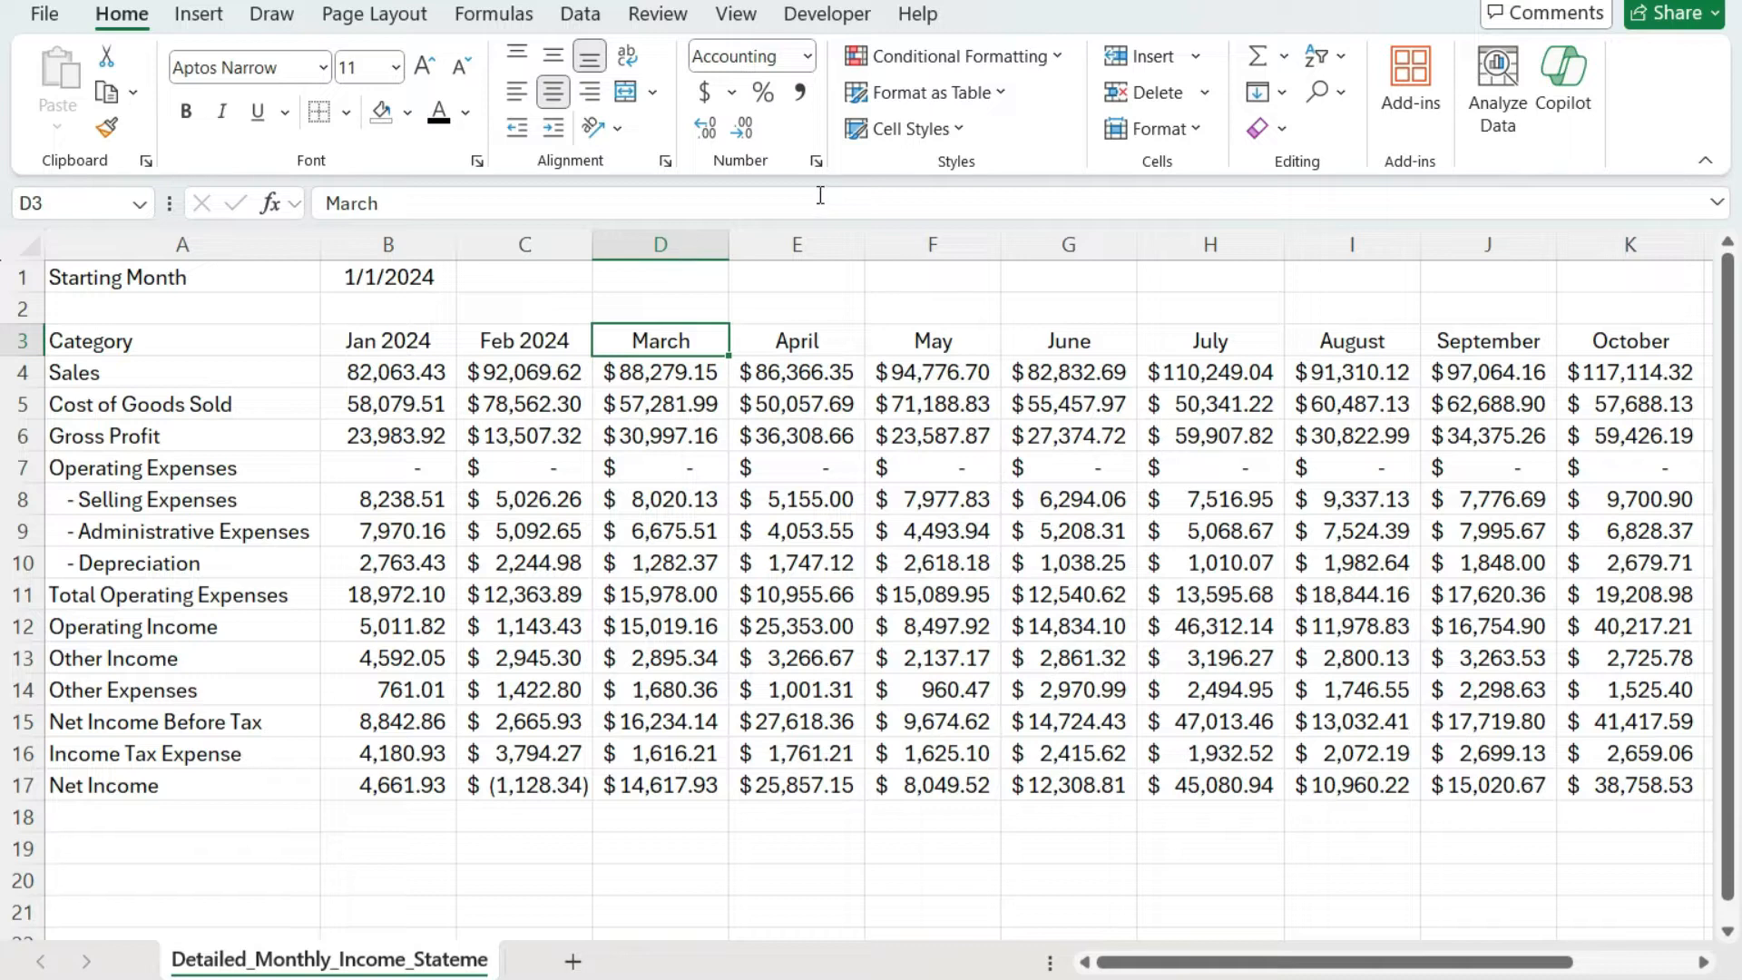
{"action": "left_click", "coordinate": [544, 338]}
{"action": "left_click_drag", "start_coordinate": [593, 352], "coordinate": [702, 361]}
{"action": "left_click", "coordinate": [688, 344]}
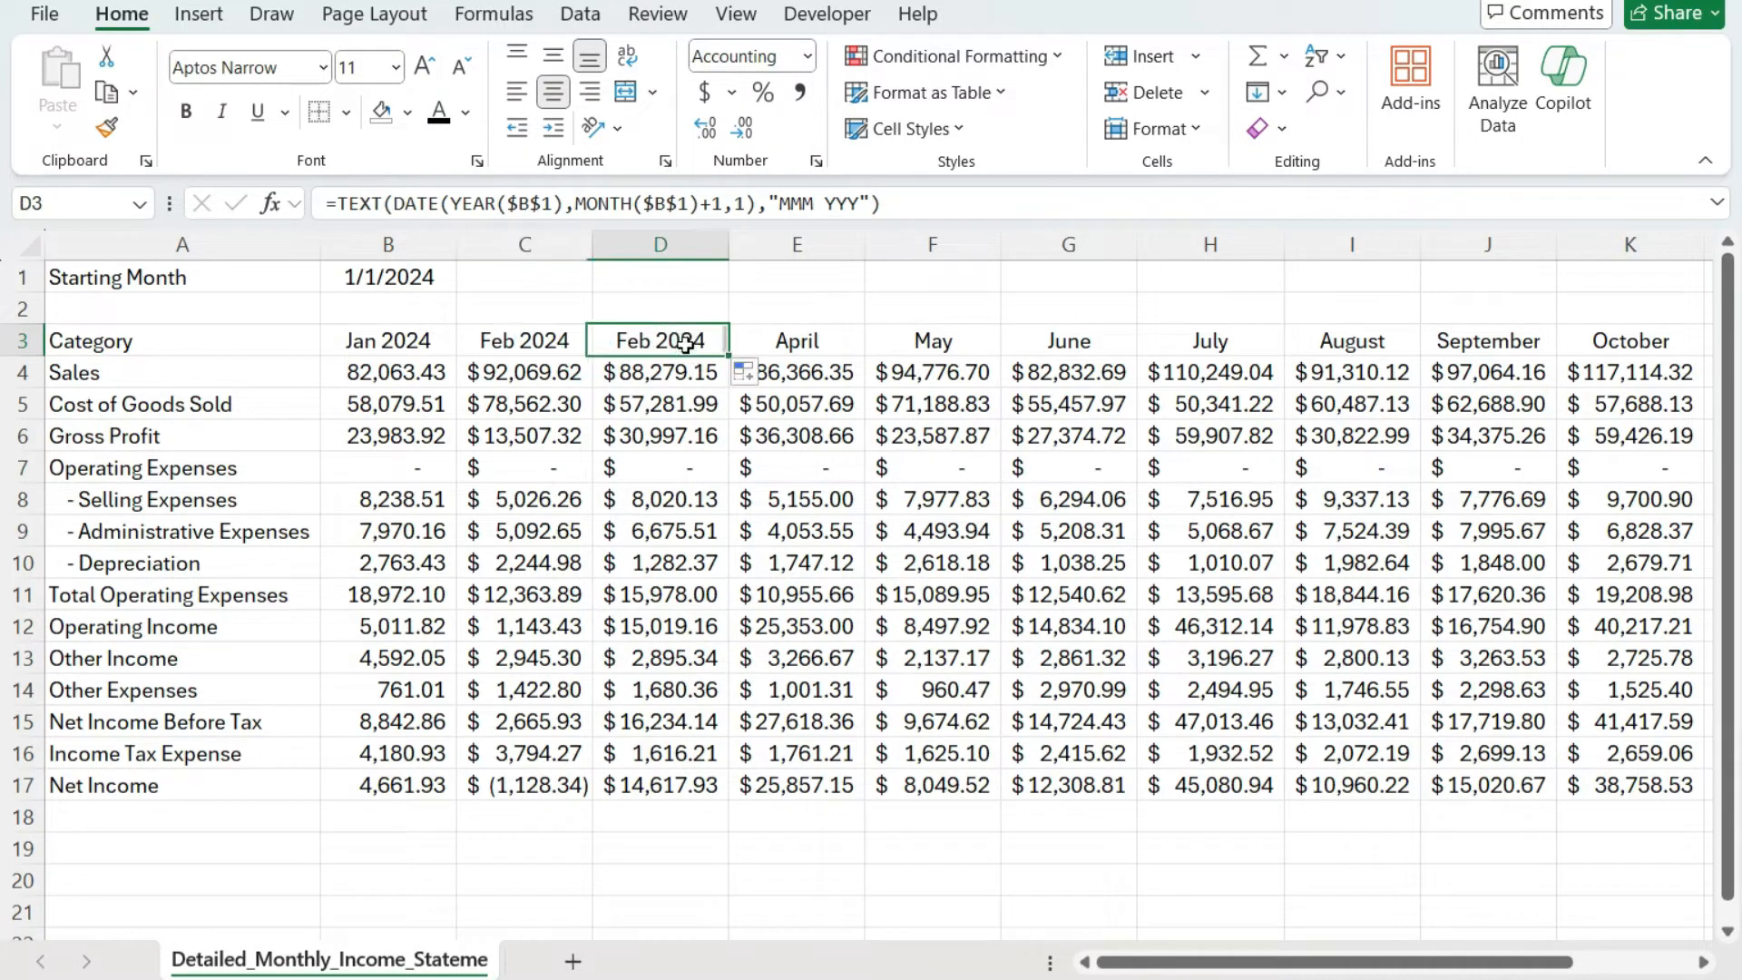
{"action": "left_click", "coordinate": [717, 207]}
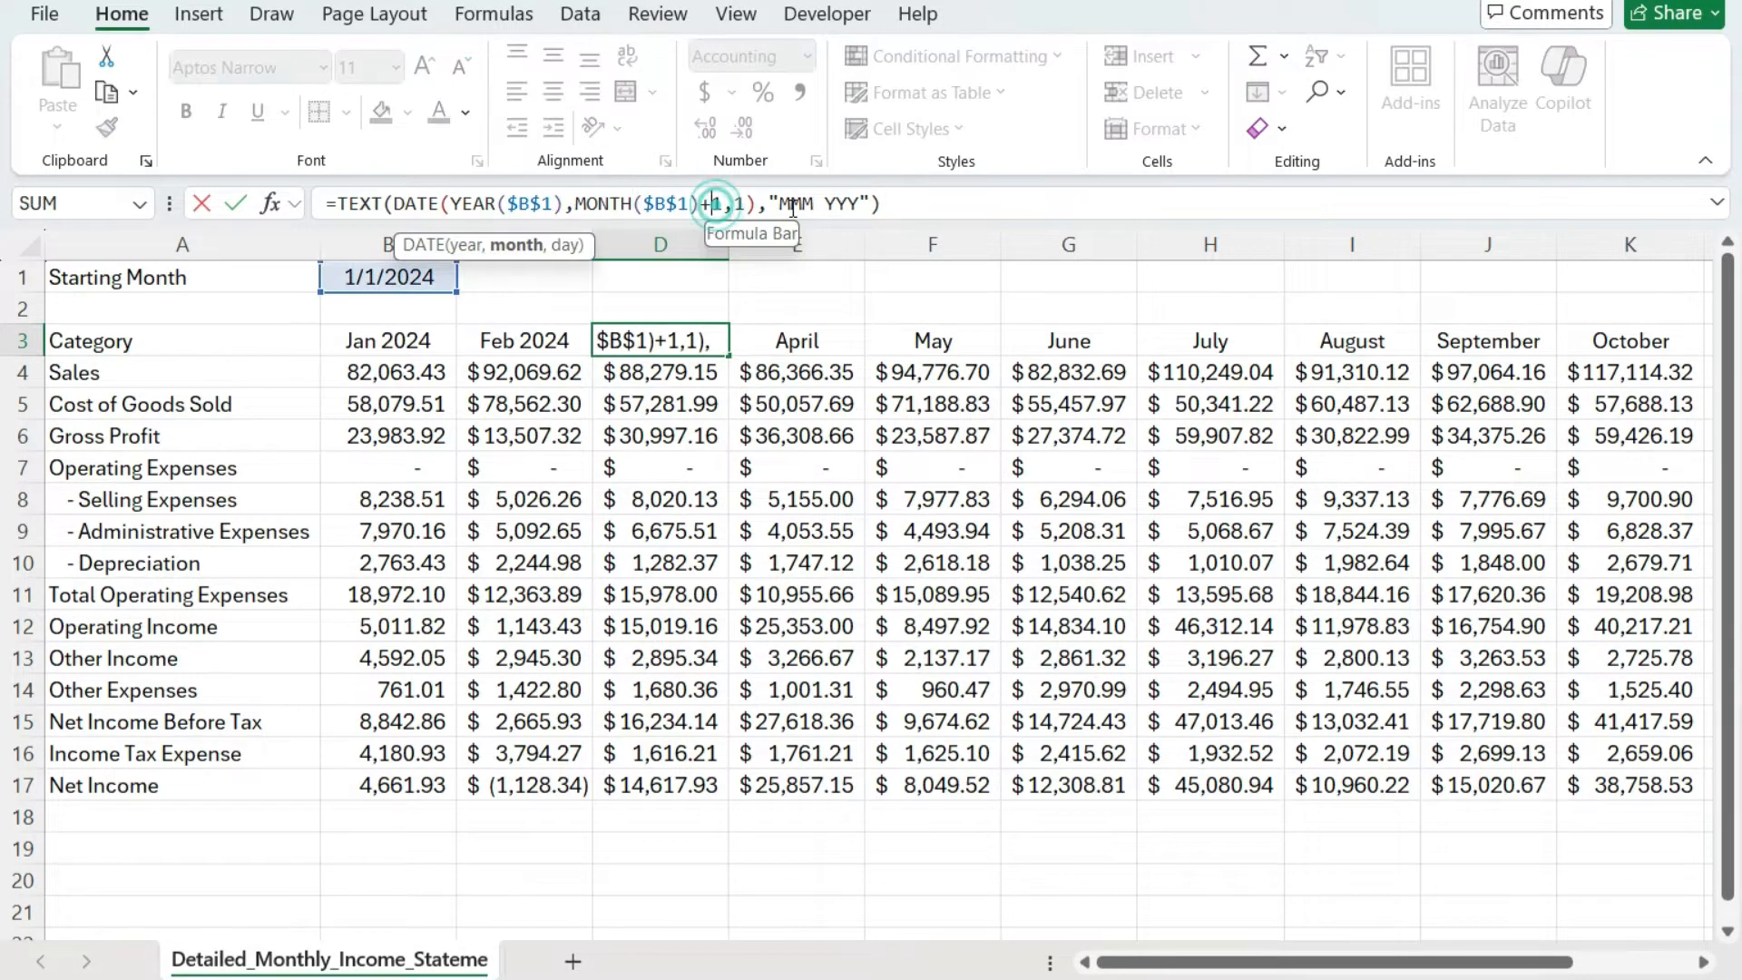
{"action": "key", "text": "BackSpace"}
{"action": "type", "text": "2"}
{"action": "key", "text": "Return"}
{"action": "key", "text": "Up"}
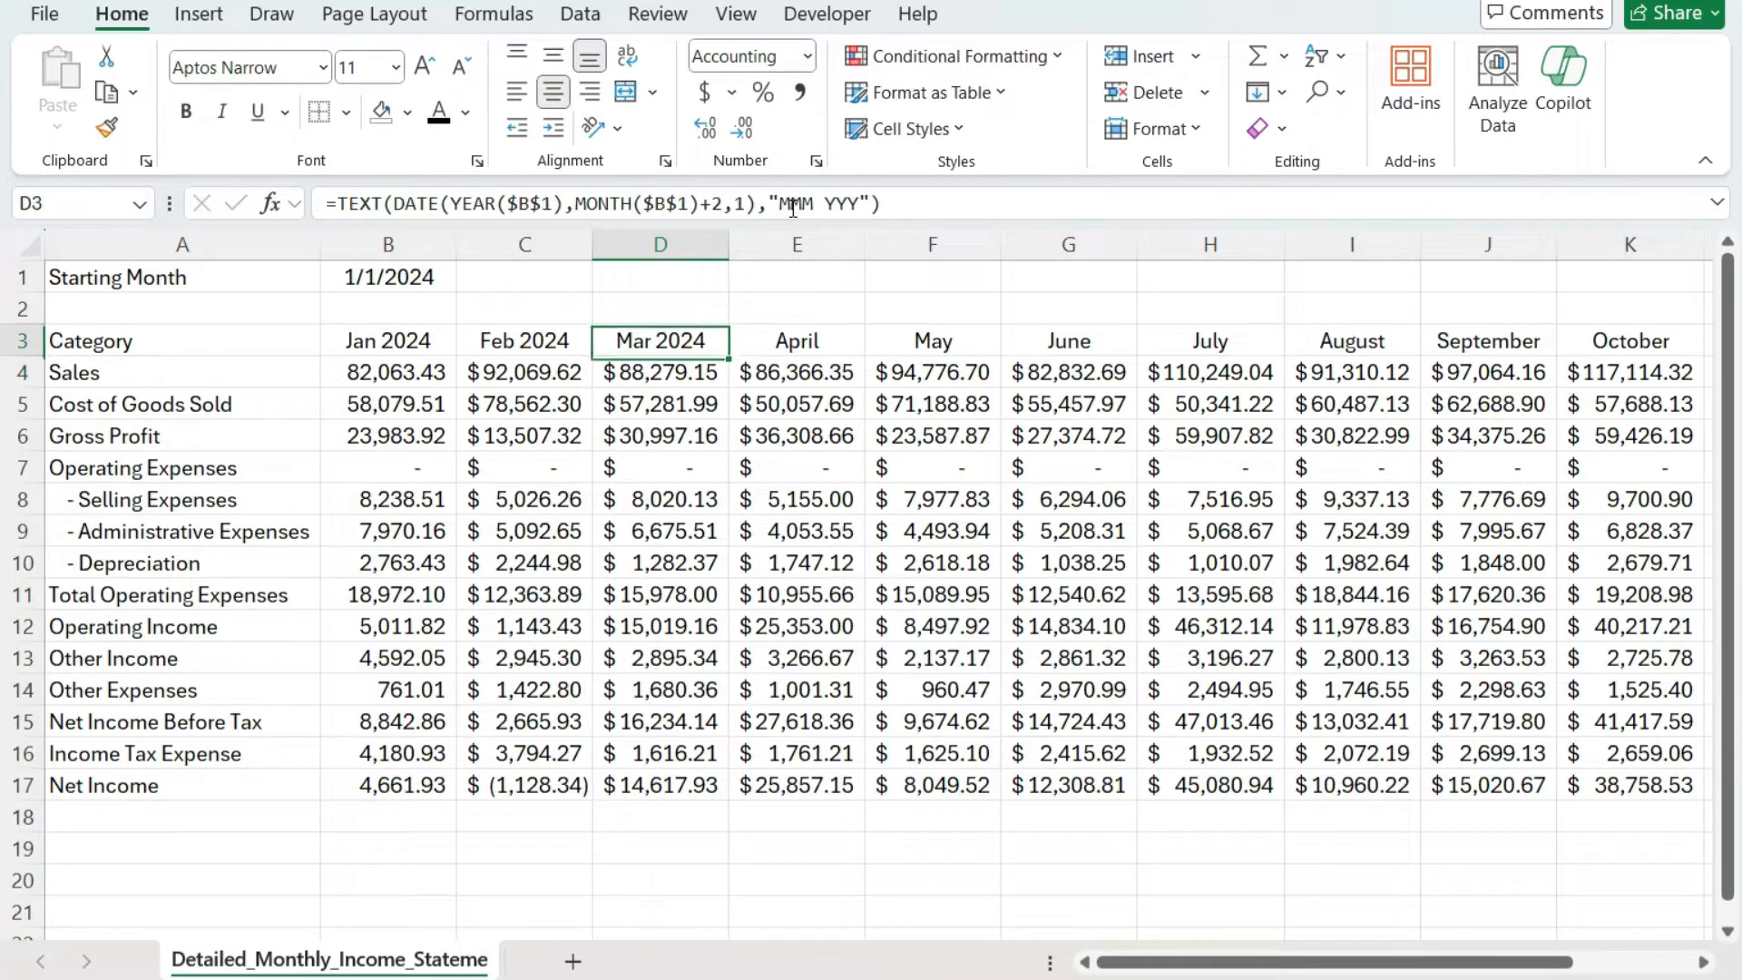
Step: Add +COLUMN(A1)-1 after MONTH($B$1) in the B3 header formula
{"action": "key", "text": "Left"}
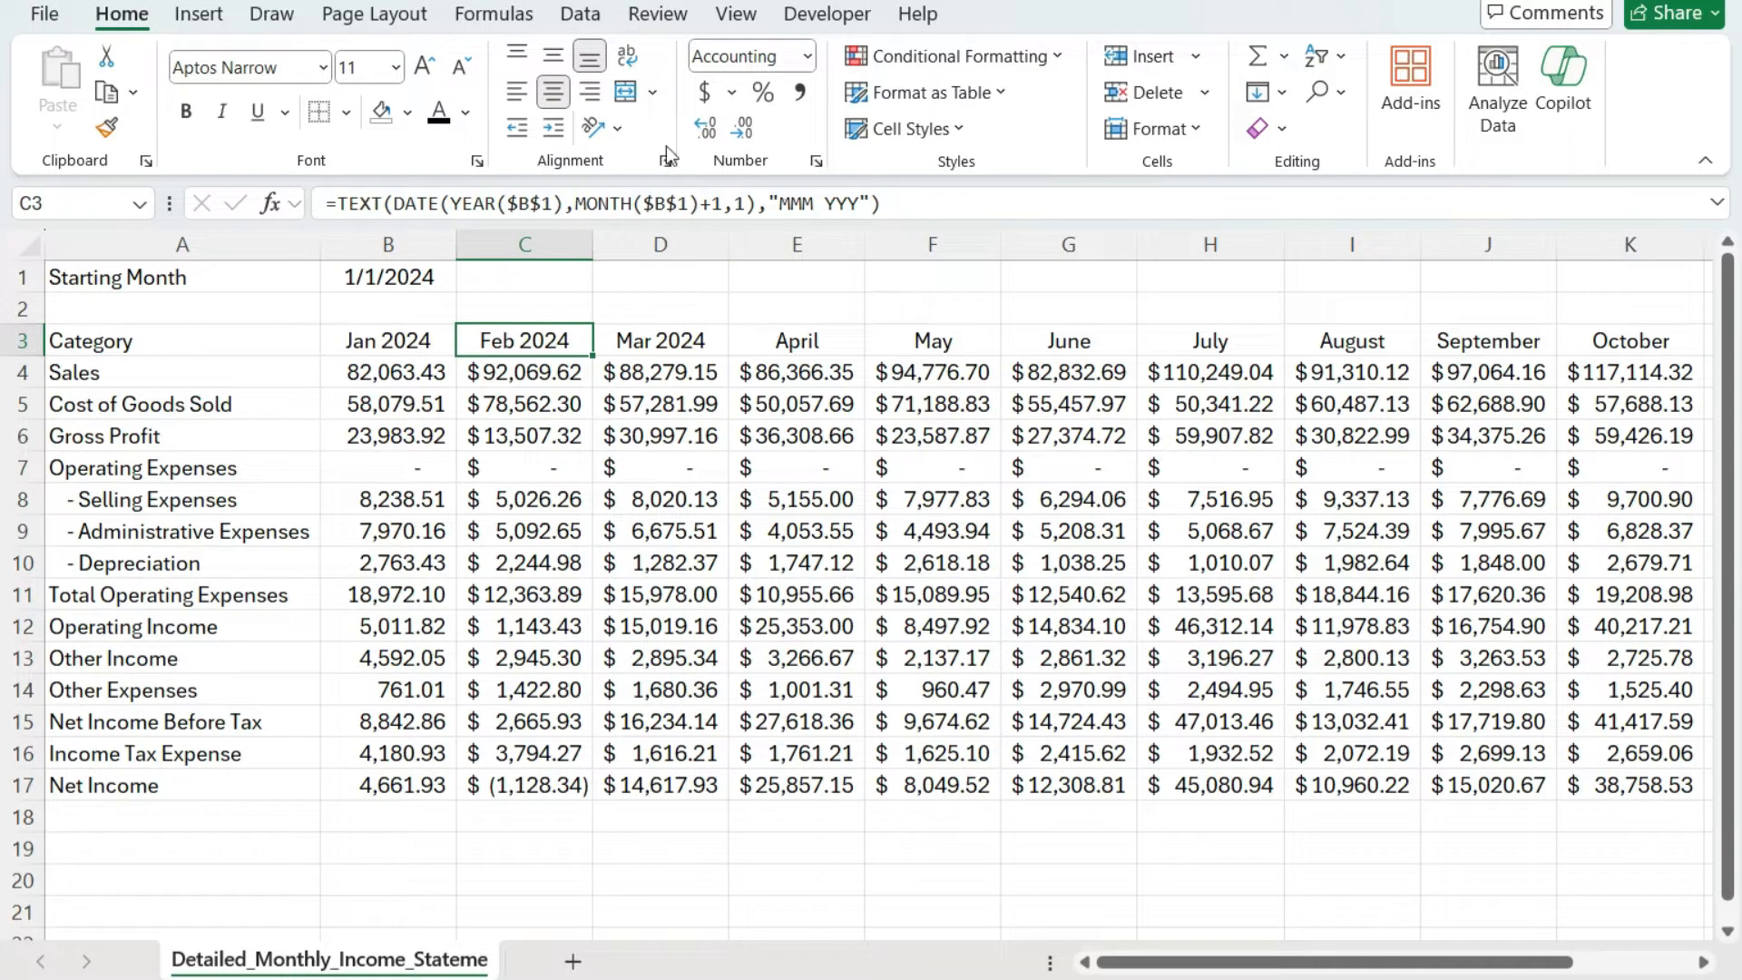
{"action": "left_click", "coordinate": [427, 343]}
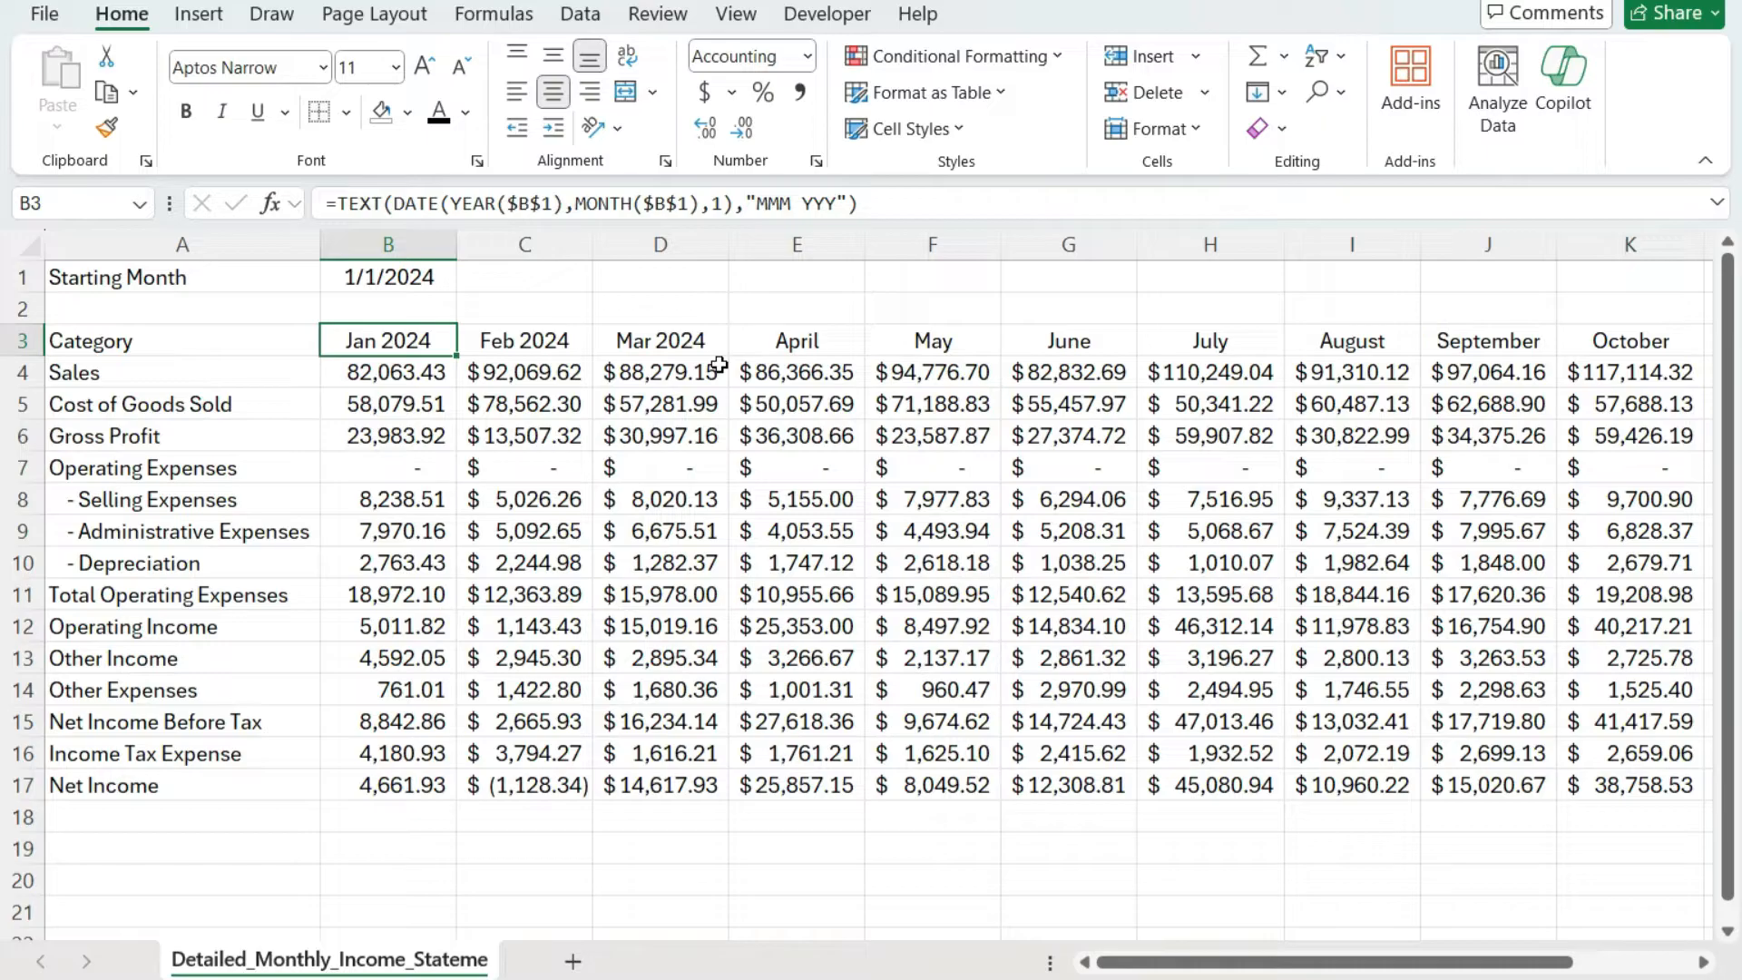
{"action": "left_click", "coordinate": [707, 193]}
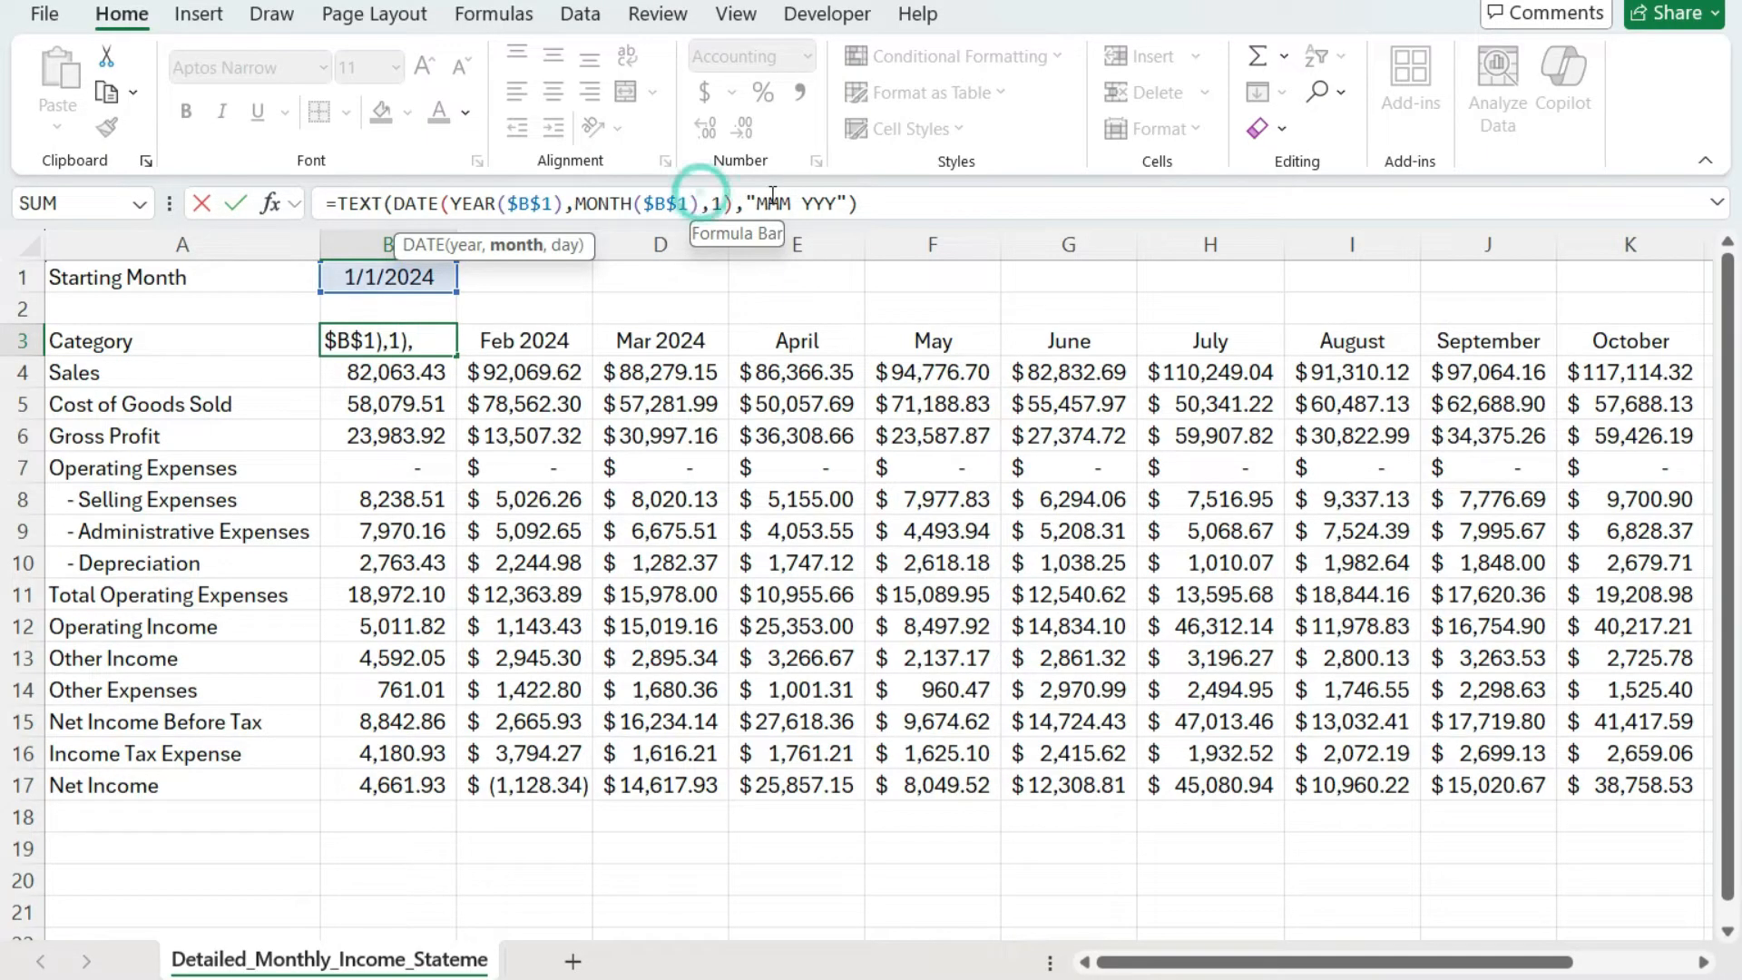
{"action": "type", "text": "+column"}
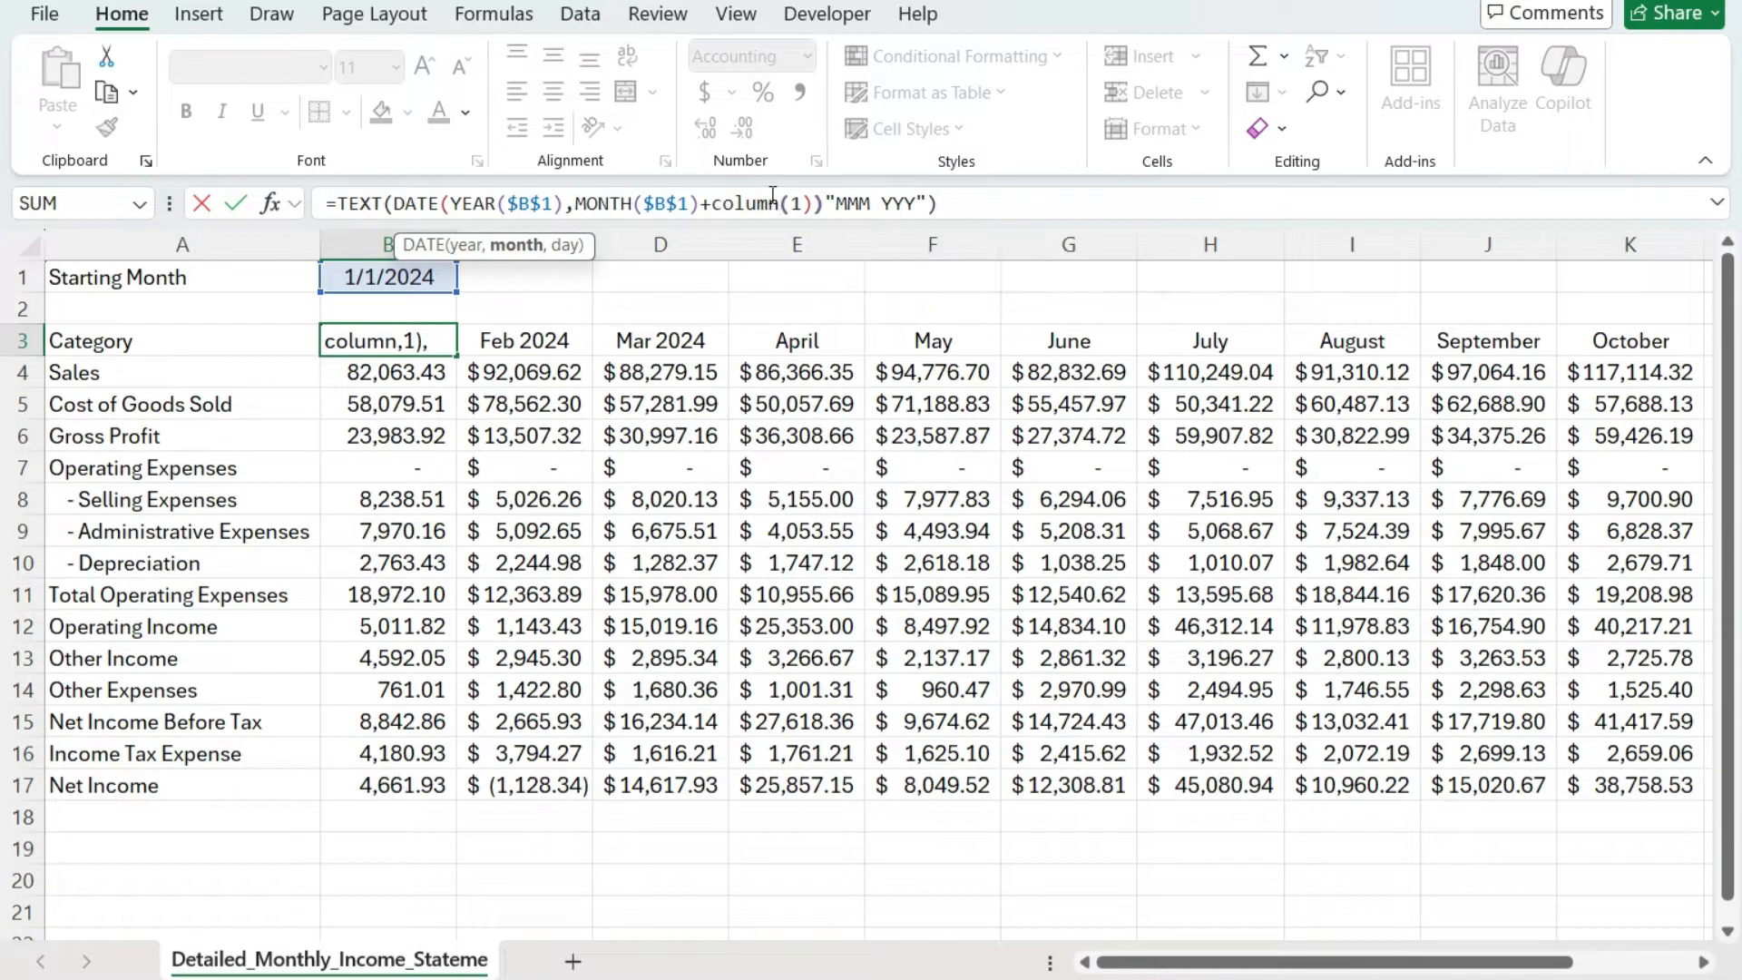
{"action": "type", "text": "(A1)"}
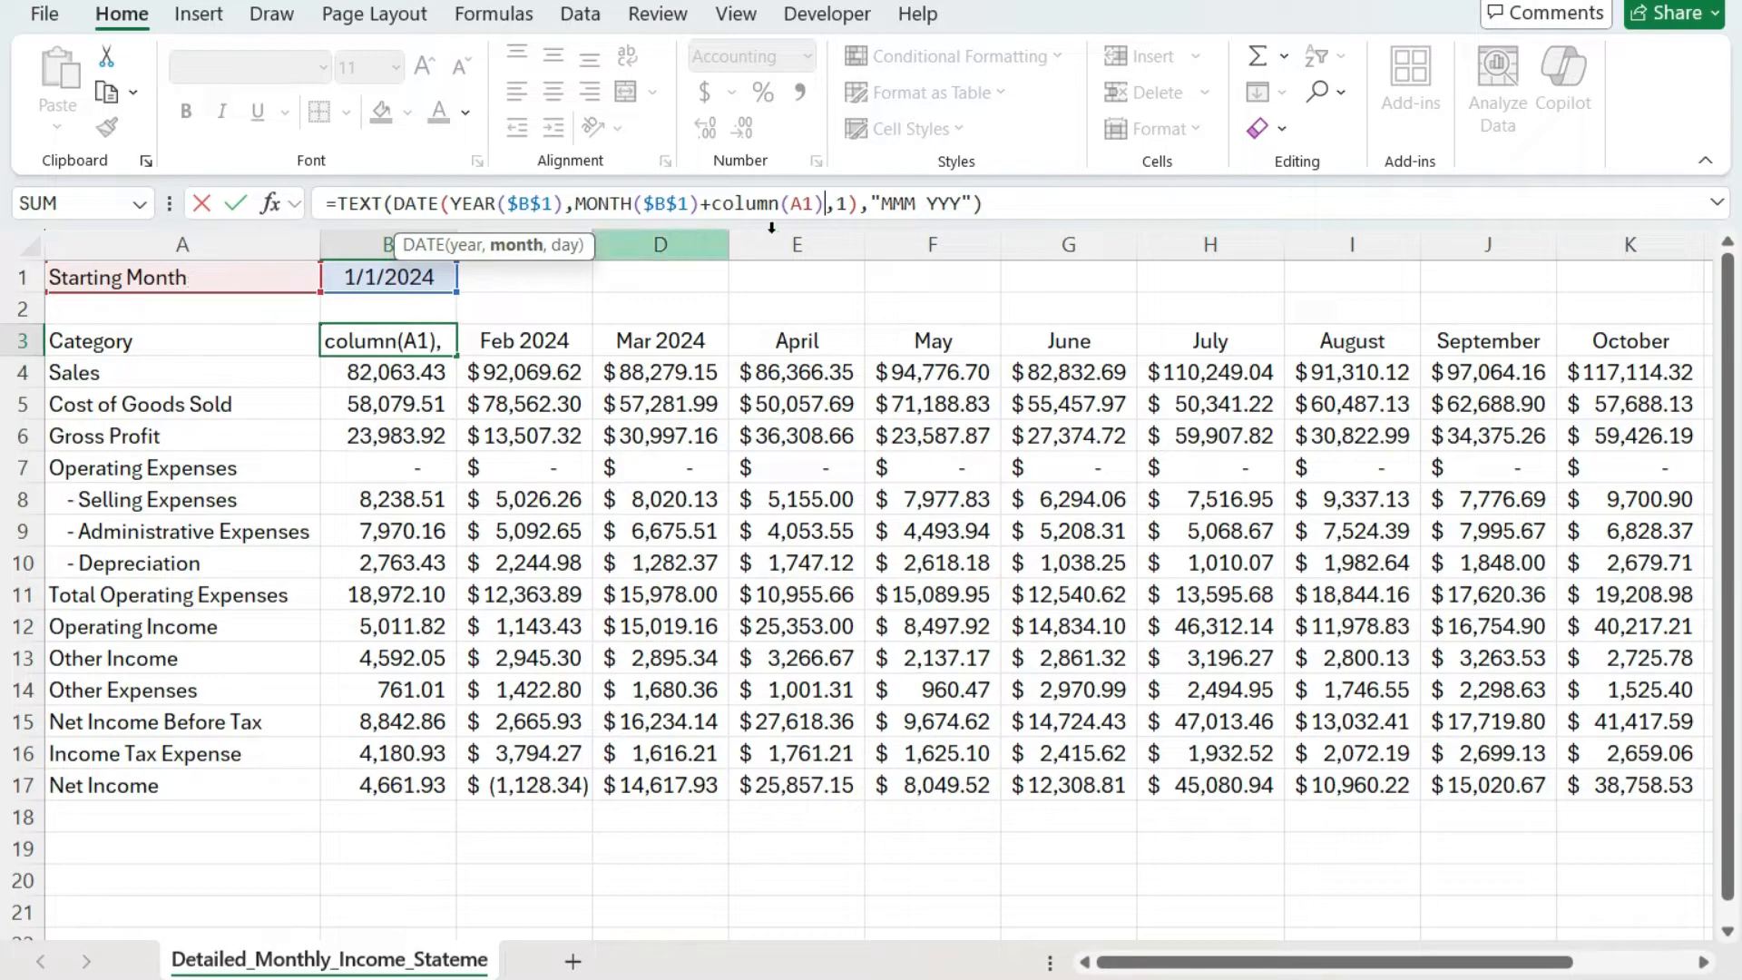
{"action": "type", "text": "-1"}
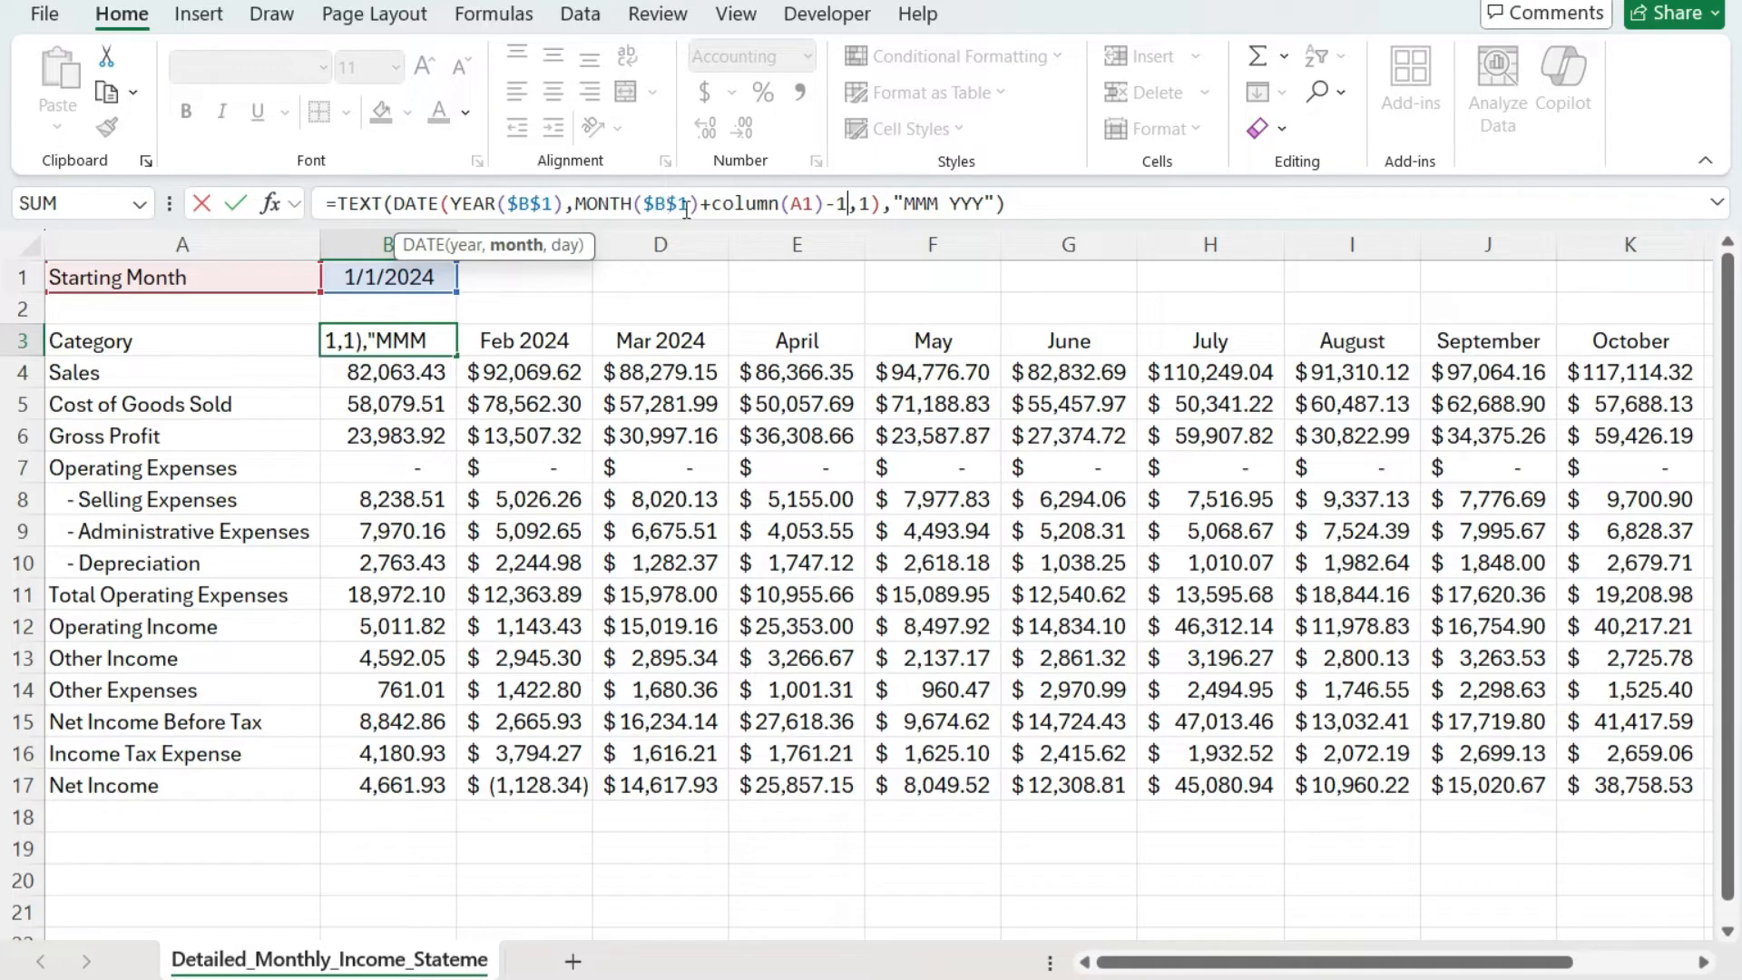
{"action": "key", "text": "Return"}
Step: Fill the B3 header formula across row 3 through M3, replacing the remaining month headers
{"action": "left_click", "coordinate": [441, 333]}
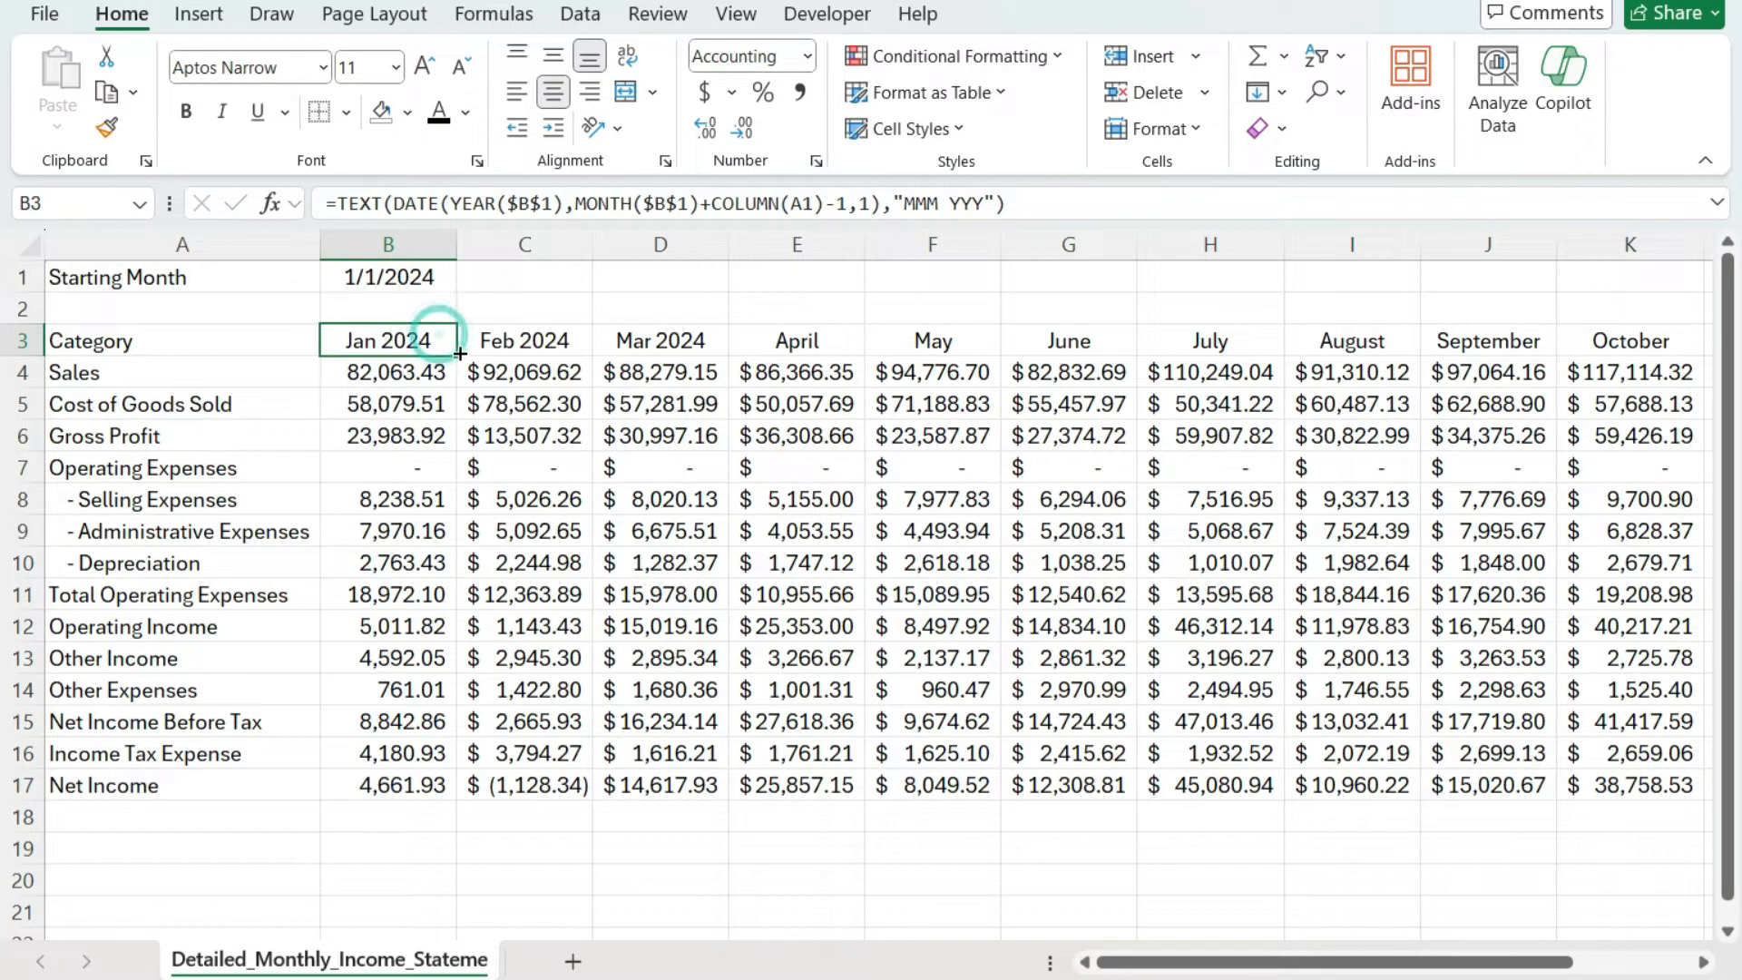
{"action": "left_click_drag", "start_coordinate": [460, 353], "coordinate": [581, 345]}
{"action": "left_click", "coordinate": [570, 343]}
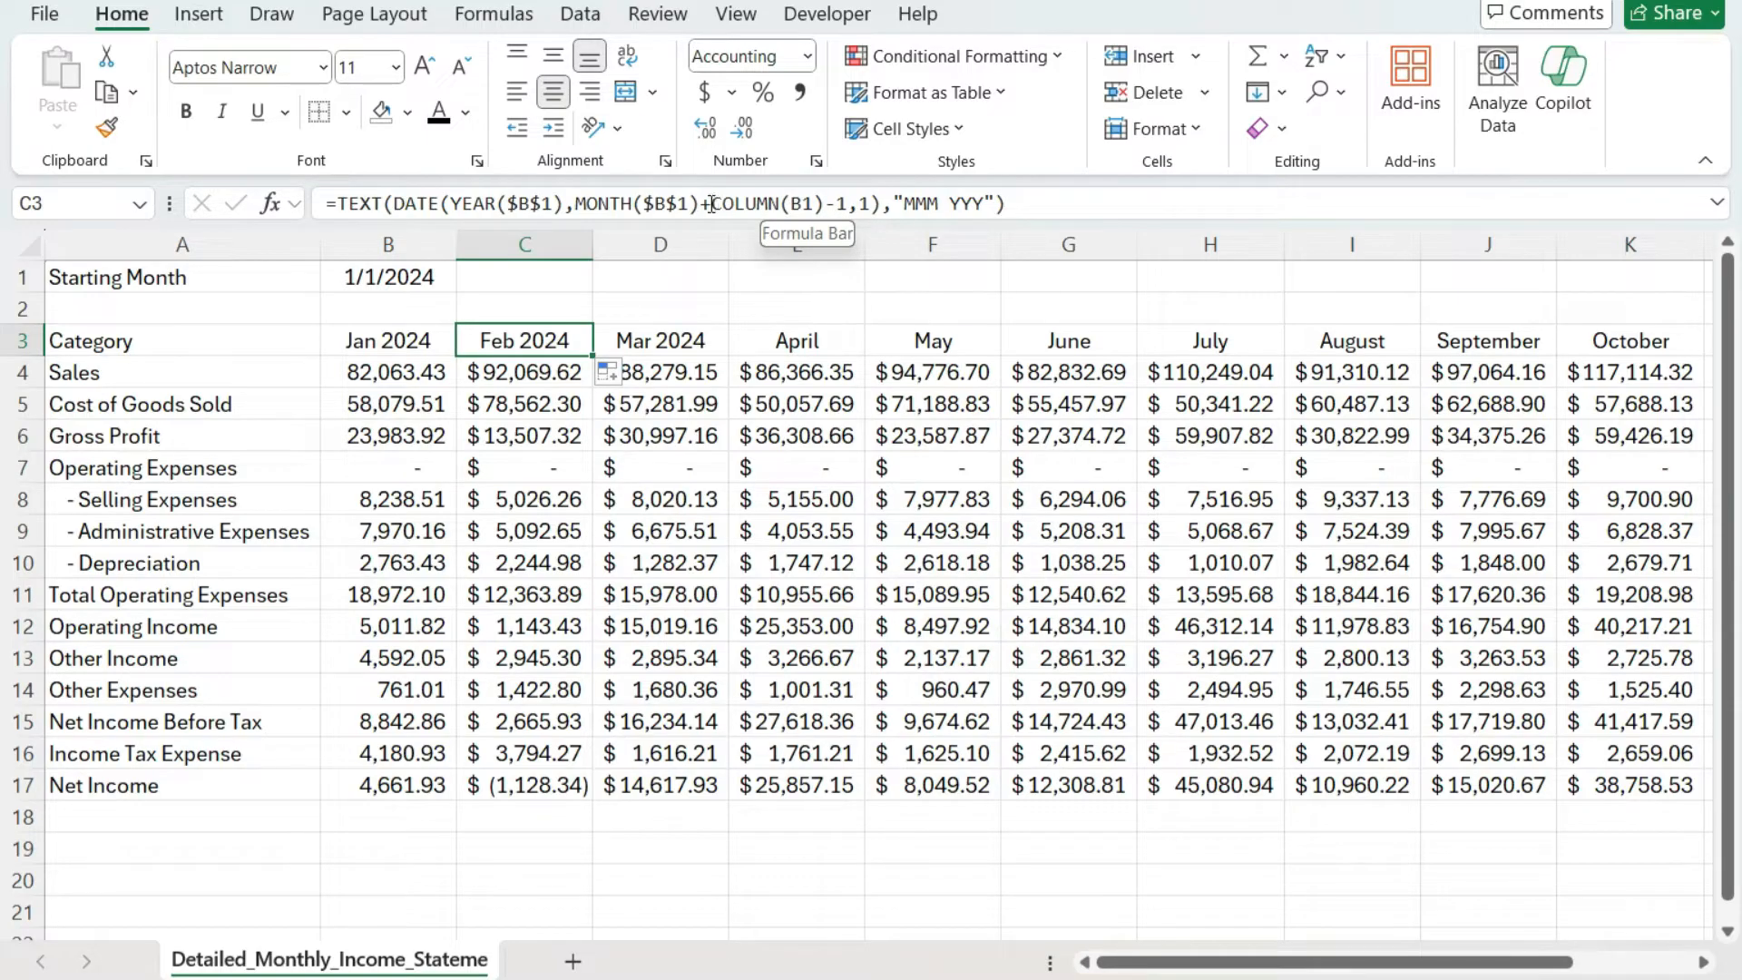
{"action": "left_click_drag", "start_coordinate": [593, 355], "coordinate": [694, 352]}
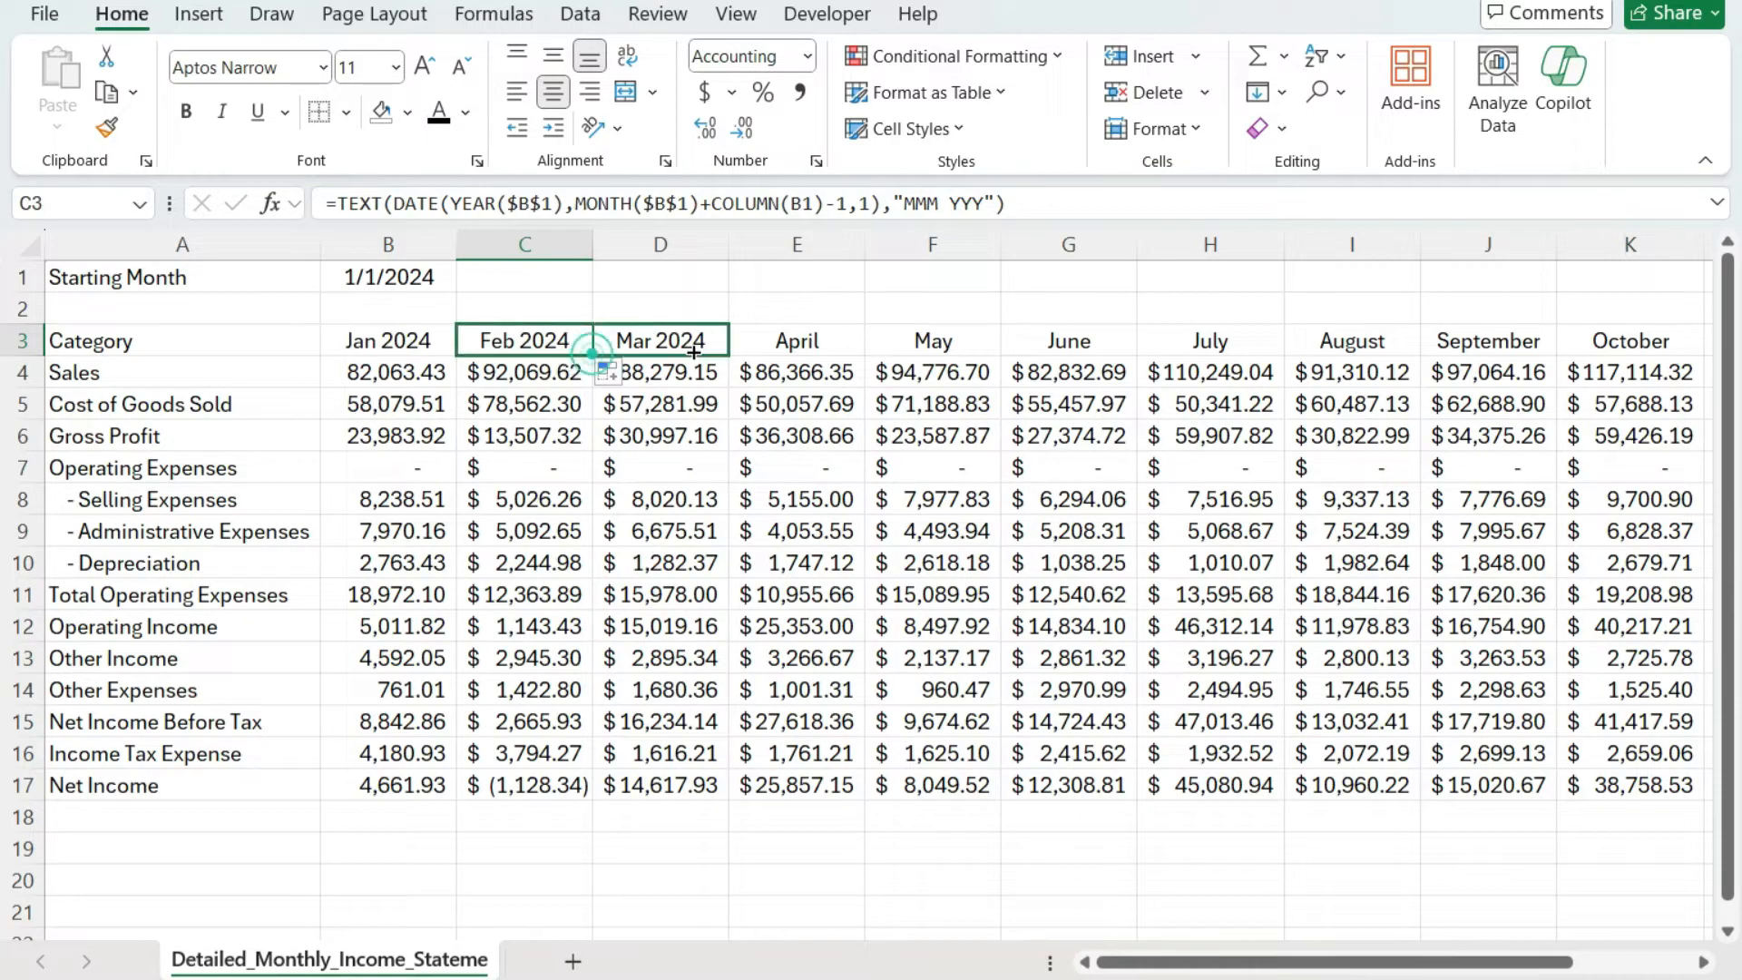
{"action": "left_click", "coordinate": [701, 345]}
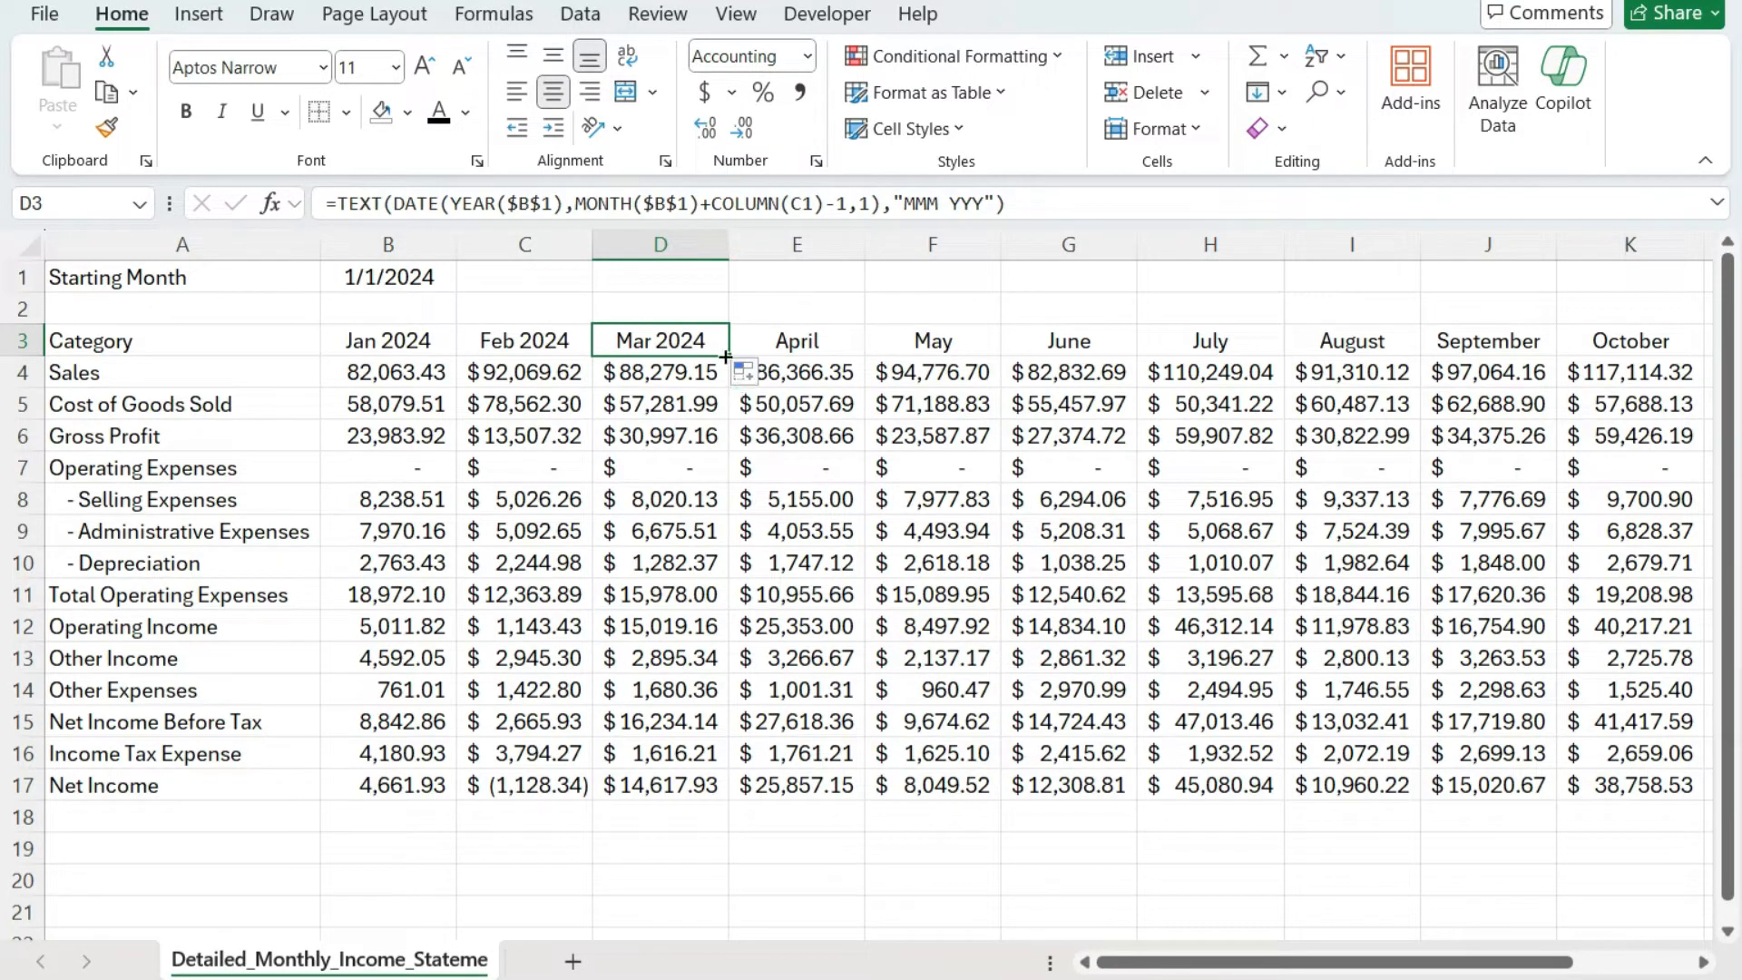
{"action": "left_click_drag", "start_coordinate": [724, 353], "coordinate": [1450, 356]}
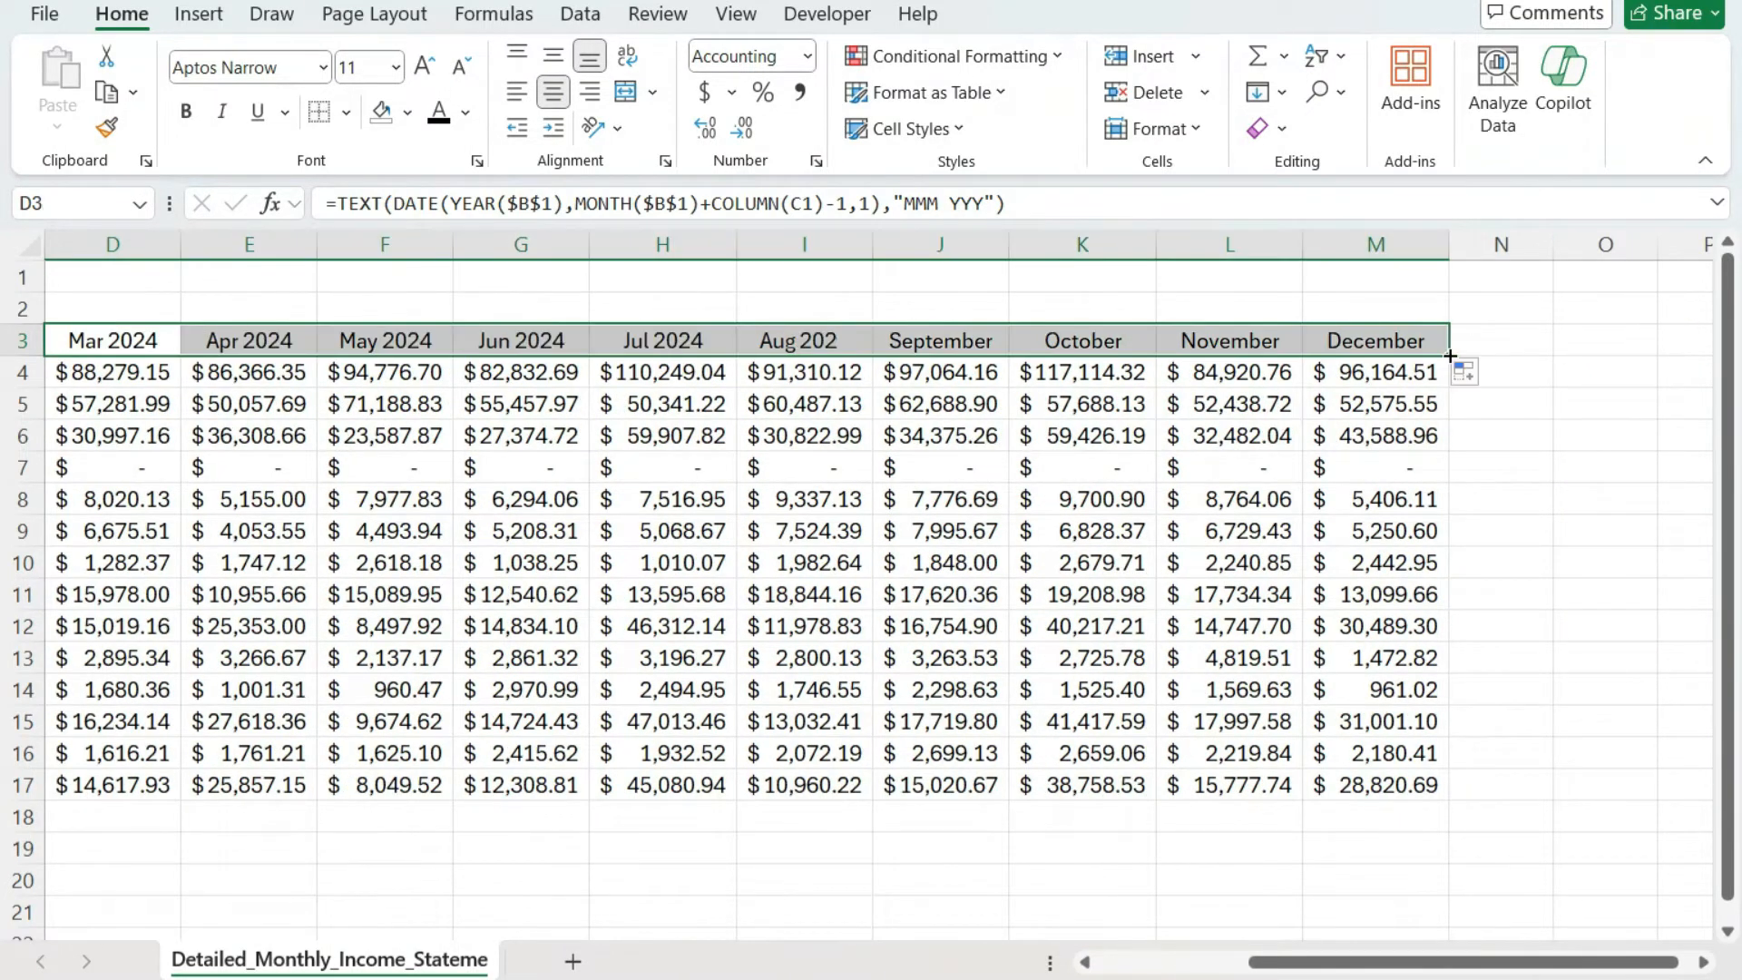
{"action": "left_click", "coordinate": [1423, 340]}
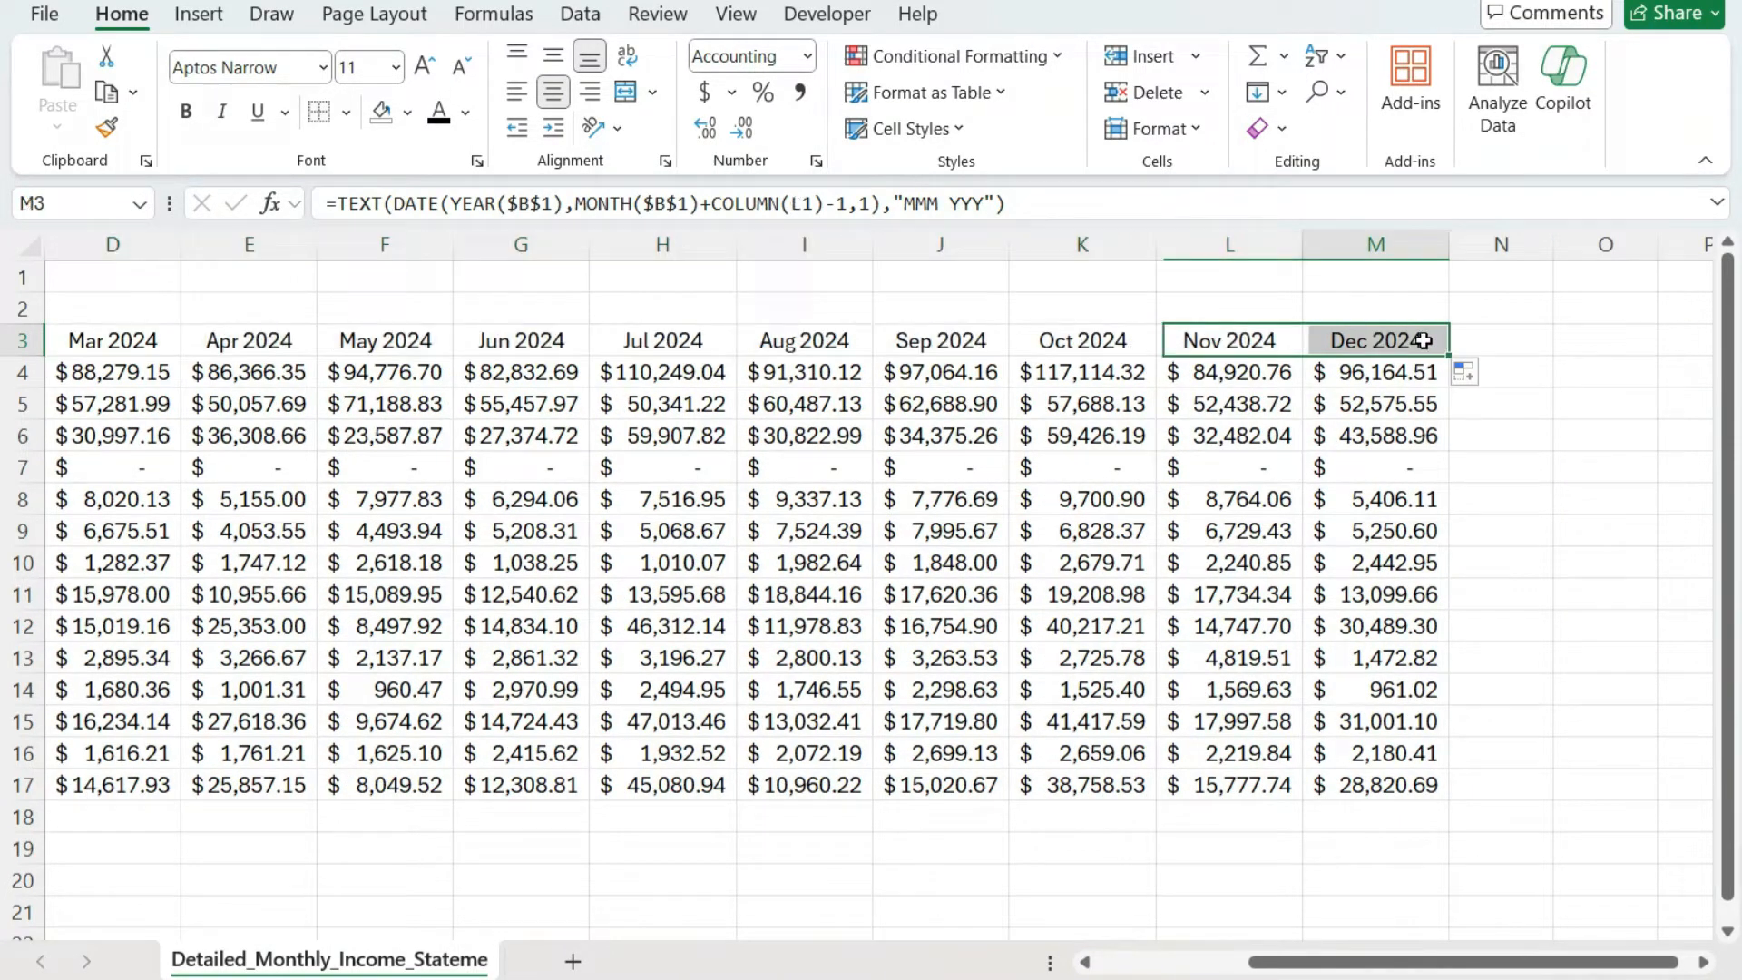
Step: Set the starting month in B1 to oct 2024
{"action": "left_click", "coordinate": [1132, 964]}
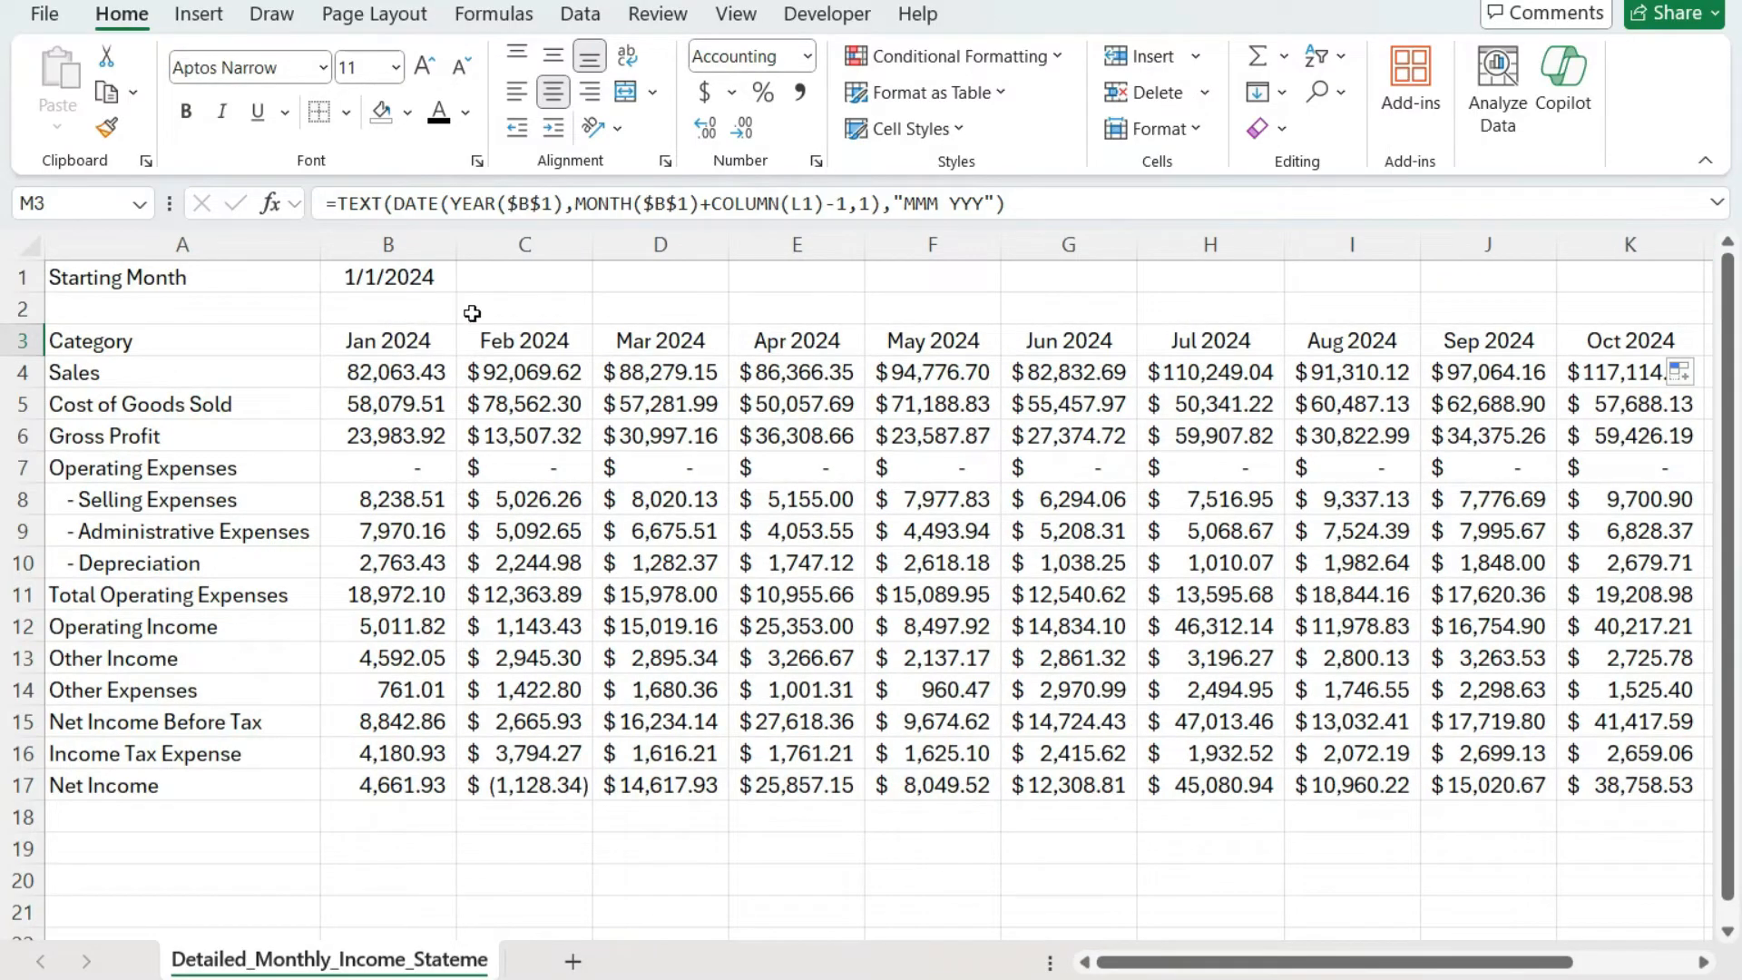
{"action": "left_click", "coordinate": [525, 343]}
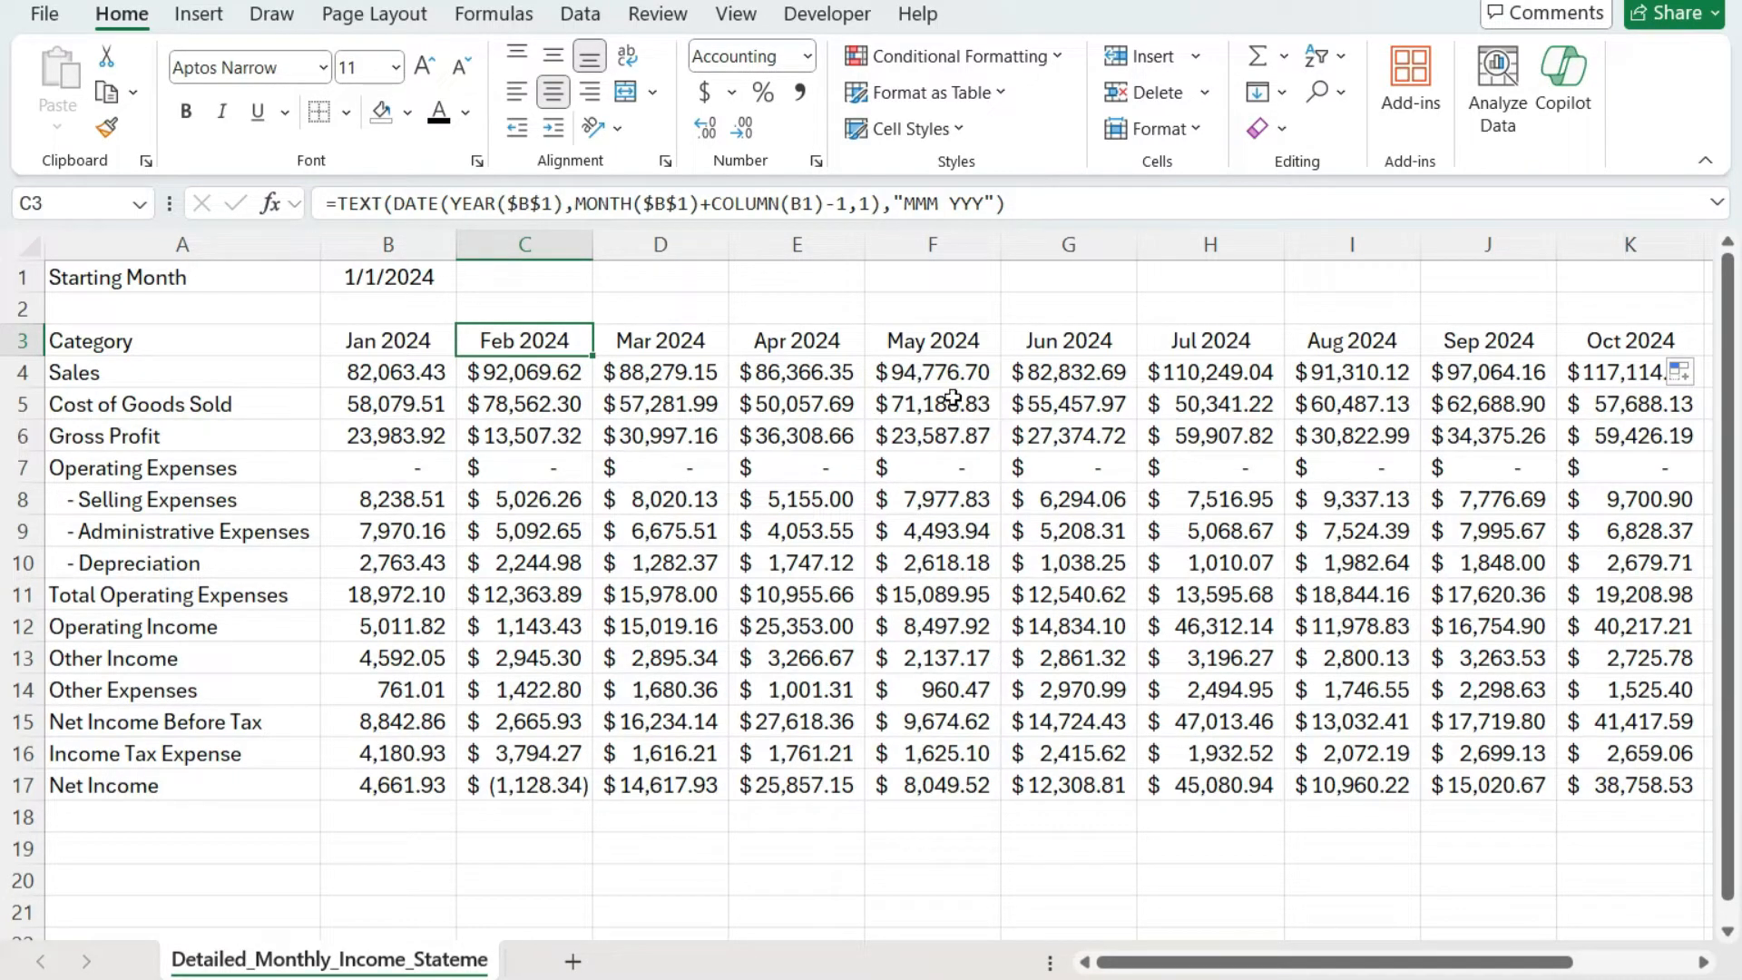
{"action": "left_click_drag", "start_coordinate": [1178, 959], "coordinate": [1297, 959]}
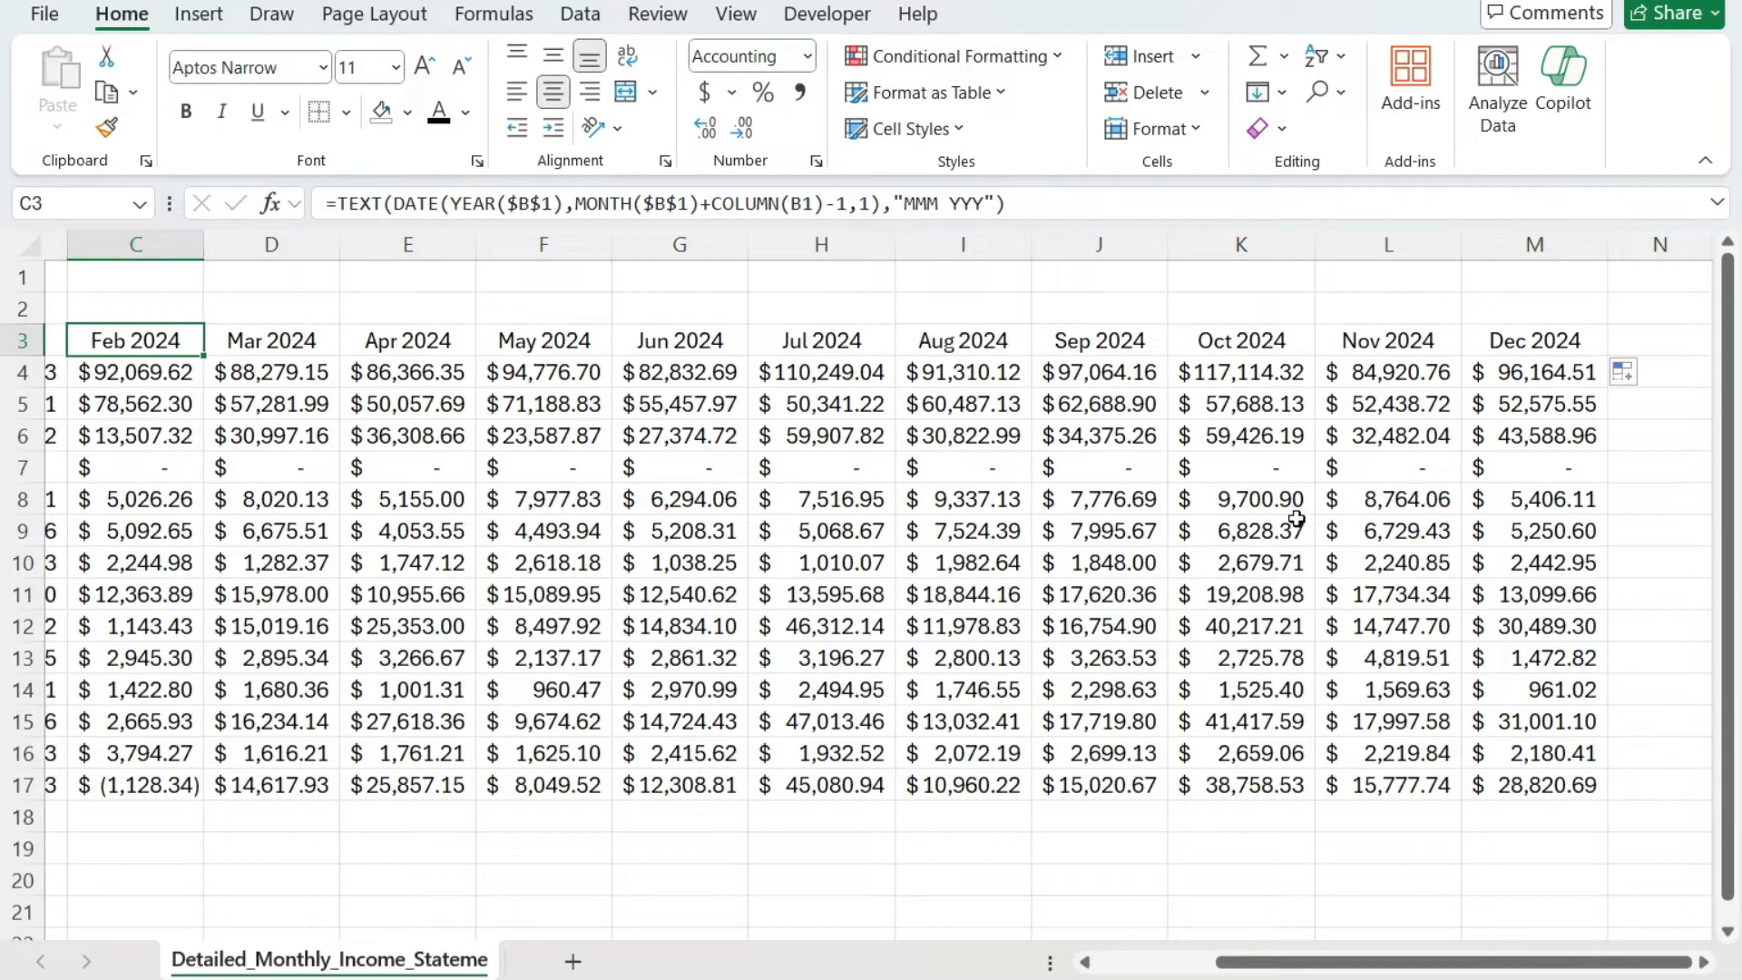
{"action": "left_click", "coordinate": [1123, 969]}
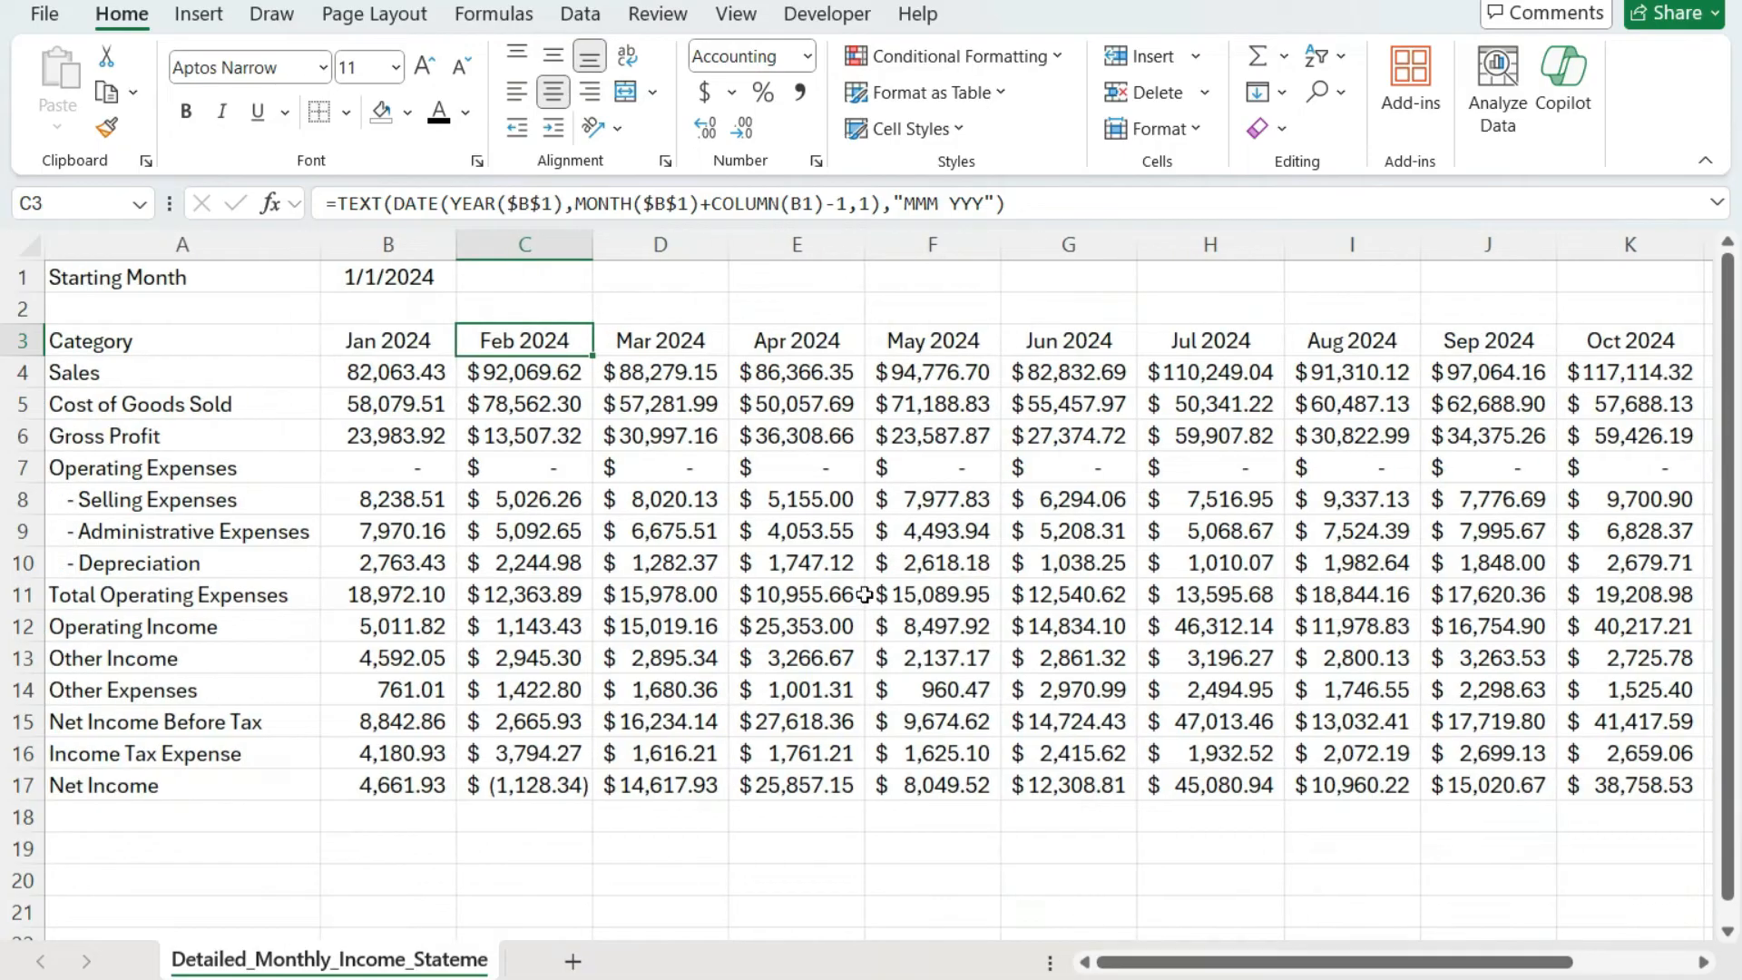
{"action": "left_click", "coordinate": [376, 278]}
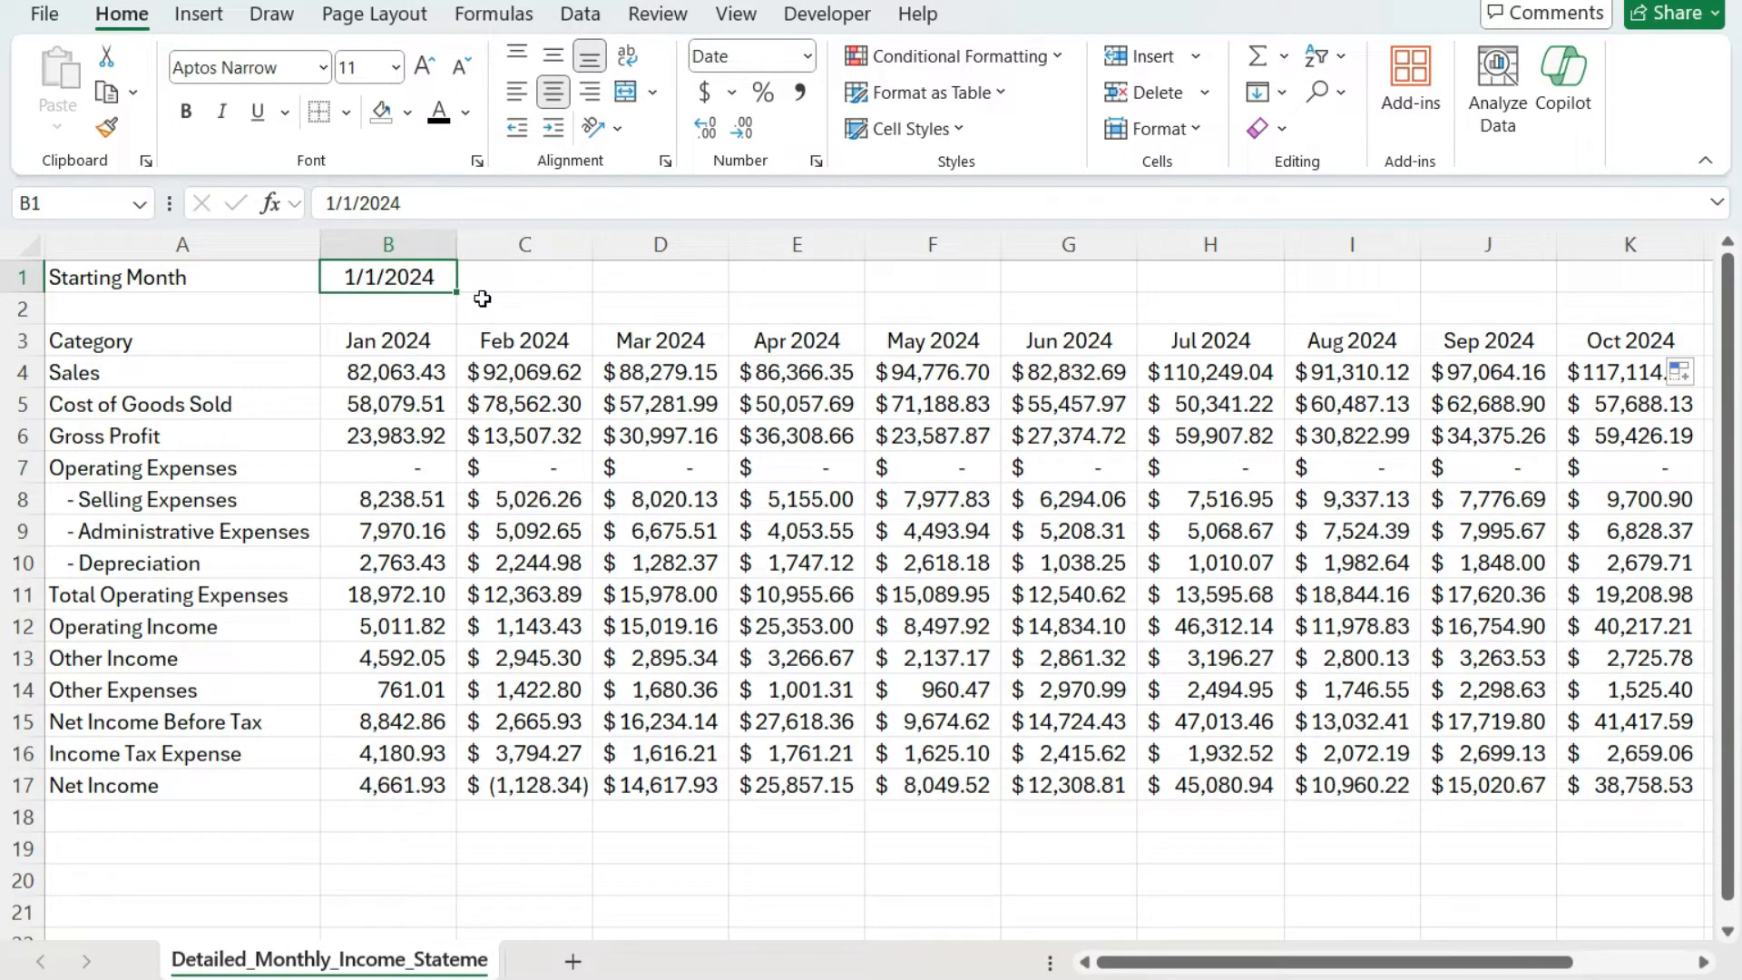
{"action": "type", "text": "oct 2024"}
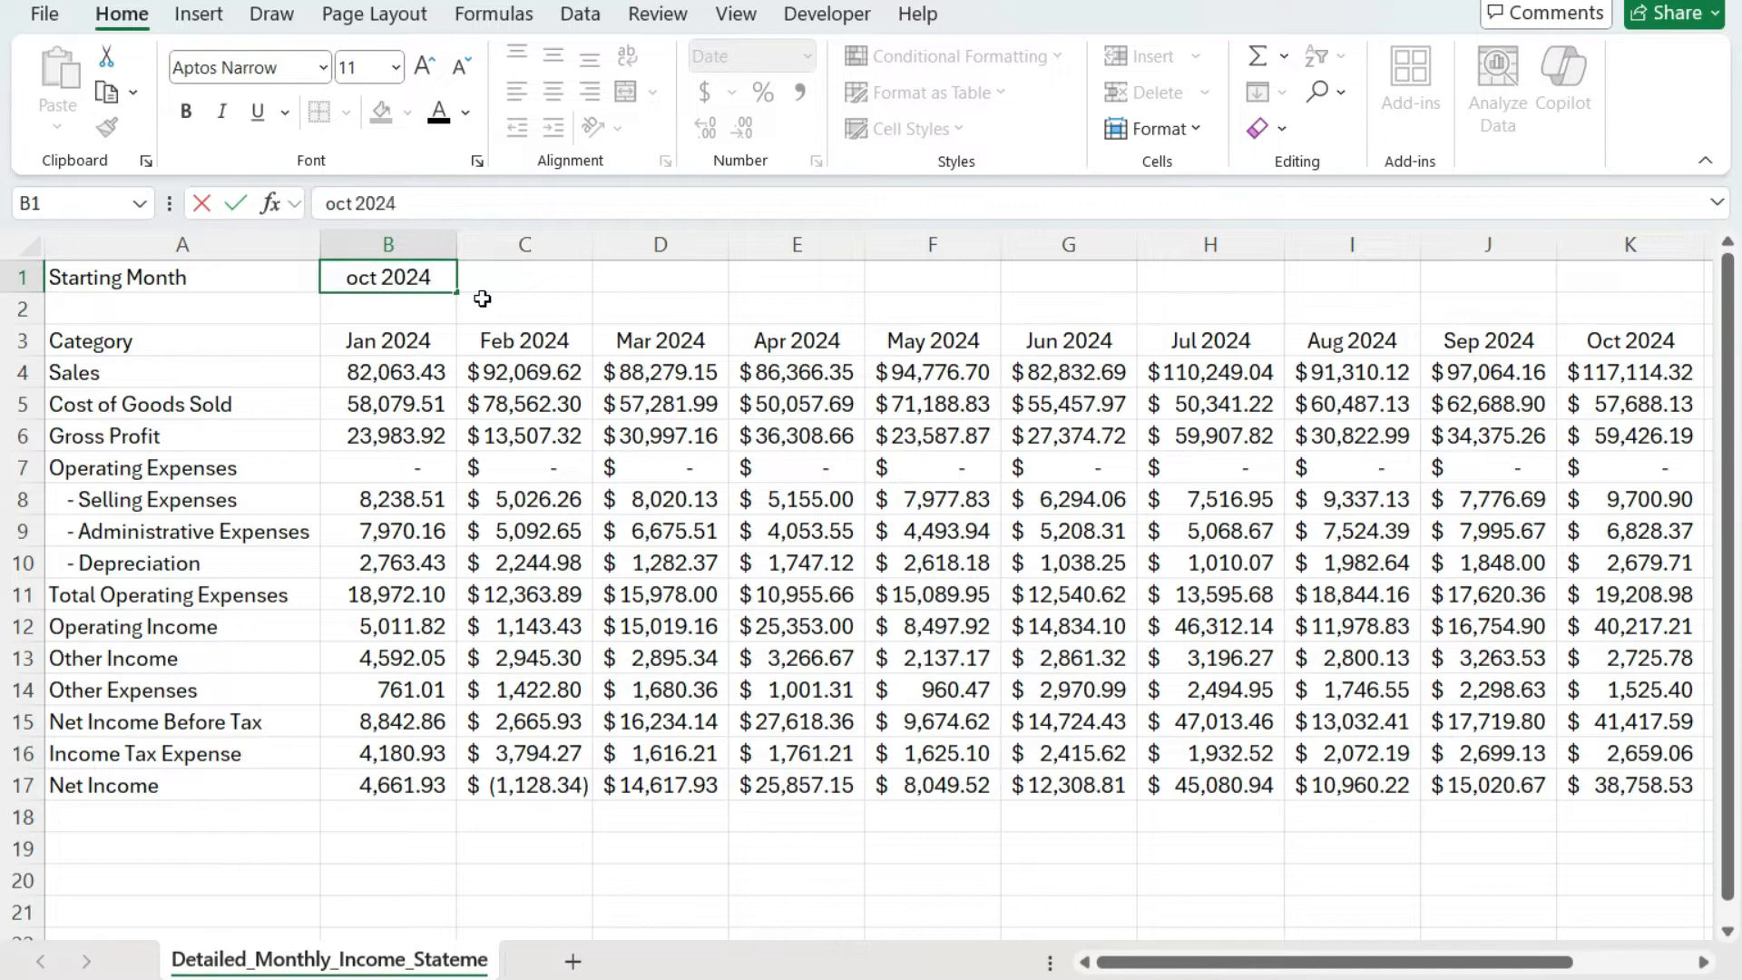
{"action": "key", "text": "Return"}
Step: Examine the month headers across B3:M3 and compare the COLUMN references in the B3 to E3 formulas
{"action": "key", "text": "Down"}
{"action": "key", "text": "Right"}
{"action": "key", "text": "Right"}
{"action": "key", "text": "Right"}
{"action": "key", "text": "Right"}
{"action": "key", "text": "Right"}
{"action": "key", "text": "Right"}
{"action": "key", "text": "Right"}
{"action": "key", "text": "Right"}
{"action": "key", "text": "Right"}
{"action": "key", "text": "Right"}
{"action": "key", "text": "Right"}
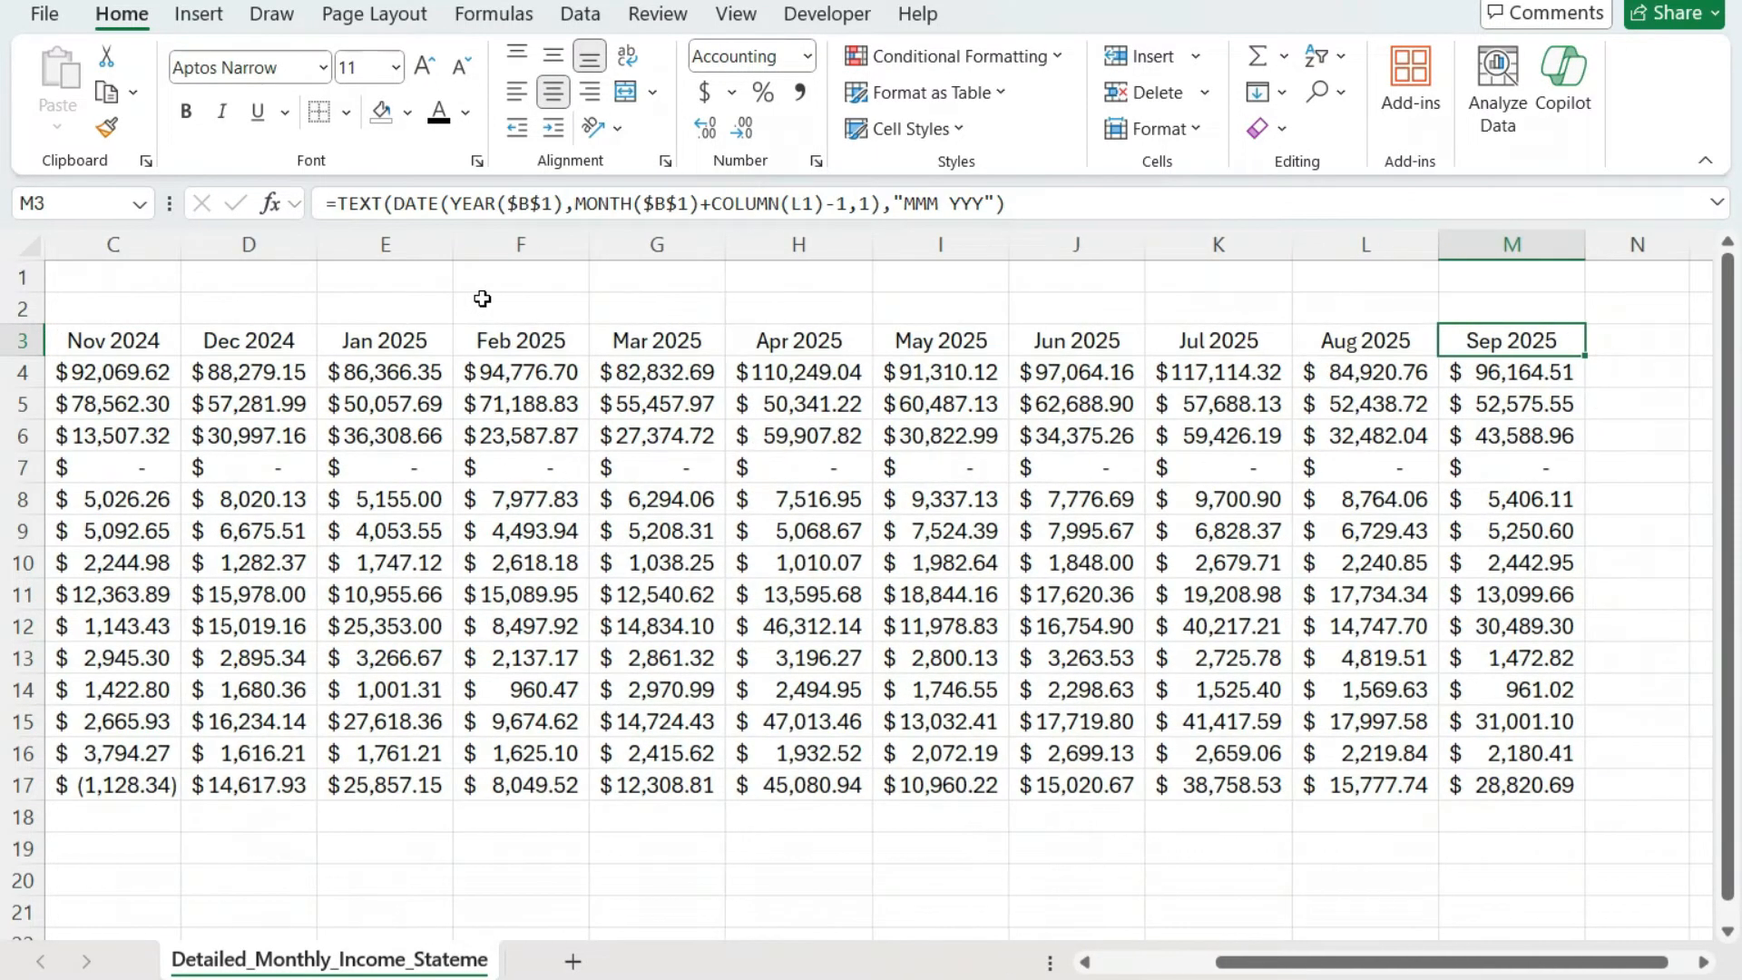
{"action": "key", "text": "Left"}
{"action": "key", "text": "Left"}
{"action": "key", "text": "Left"}
{"action": "key", "text": "Left"}
{"action": "key", "text": "Left"}
{"action": "key", "text": "Left"}
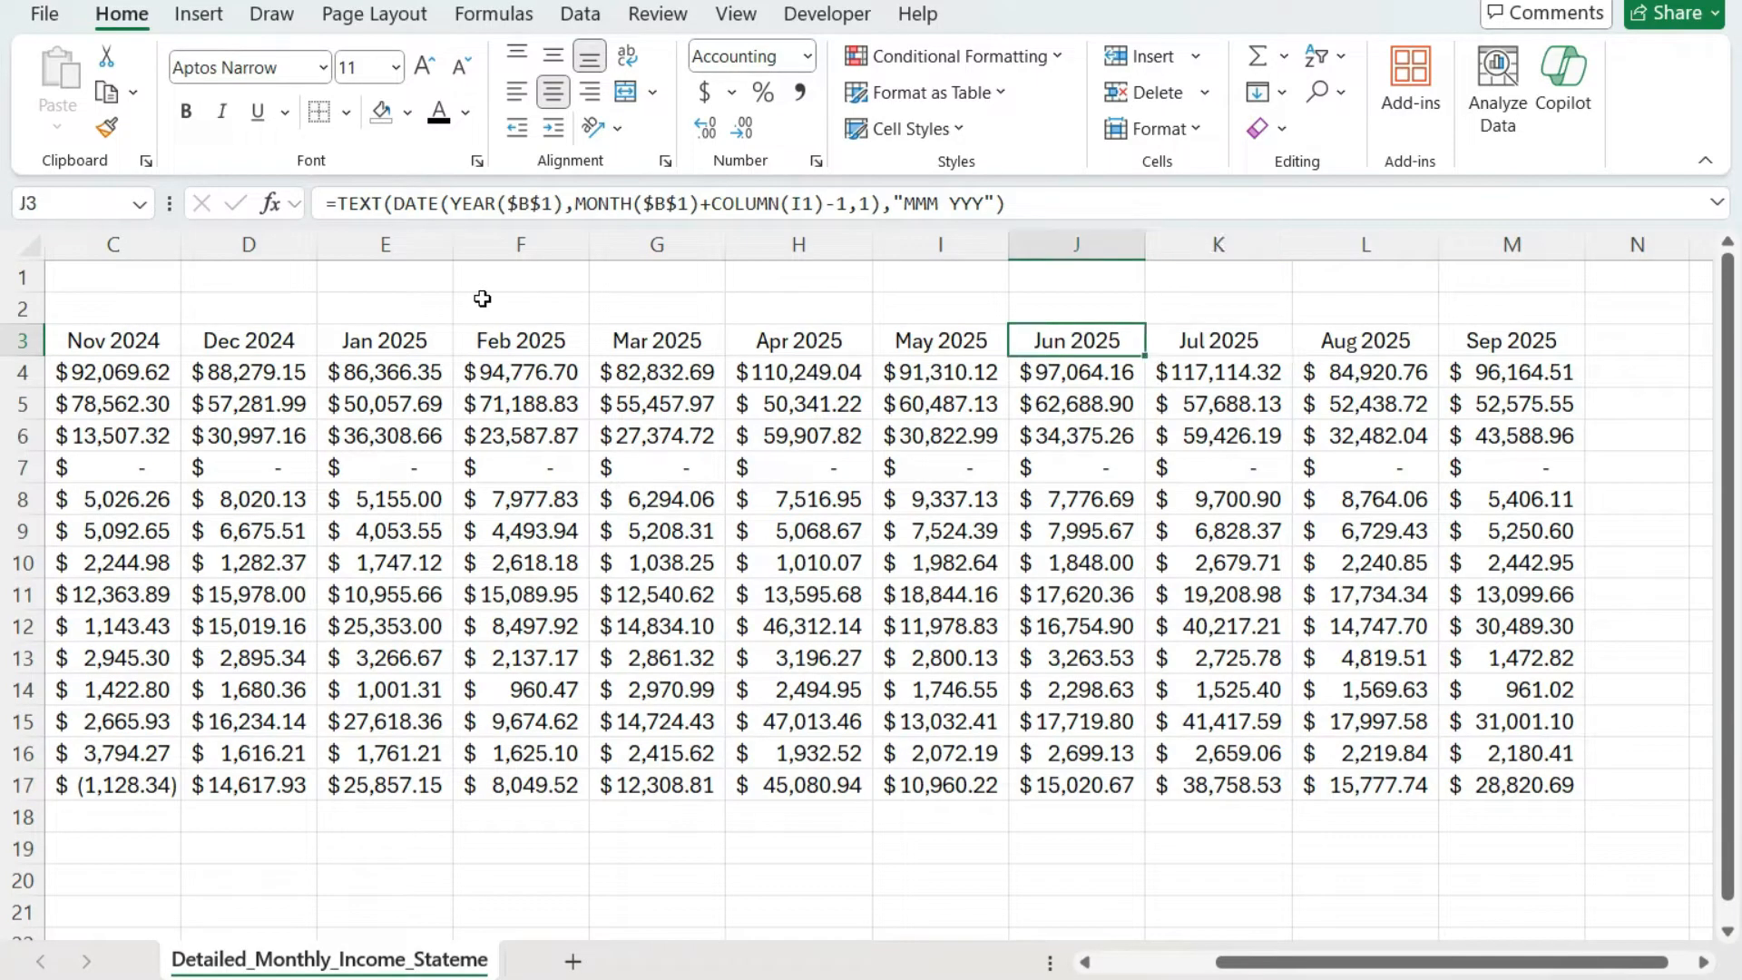
{"action": "key", "text": "Left"}
{"action": "key", "text": "Left"}
{"action": "key", "text": "Left"}
{"action": "key", "text": "Left"}
{"action": "key", "text": "Left"}
{"action": "key", "text": "Left"}
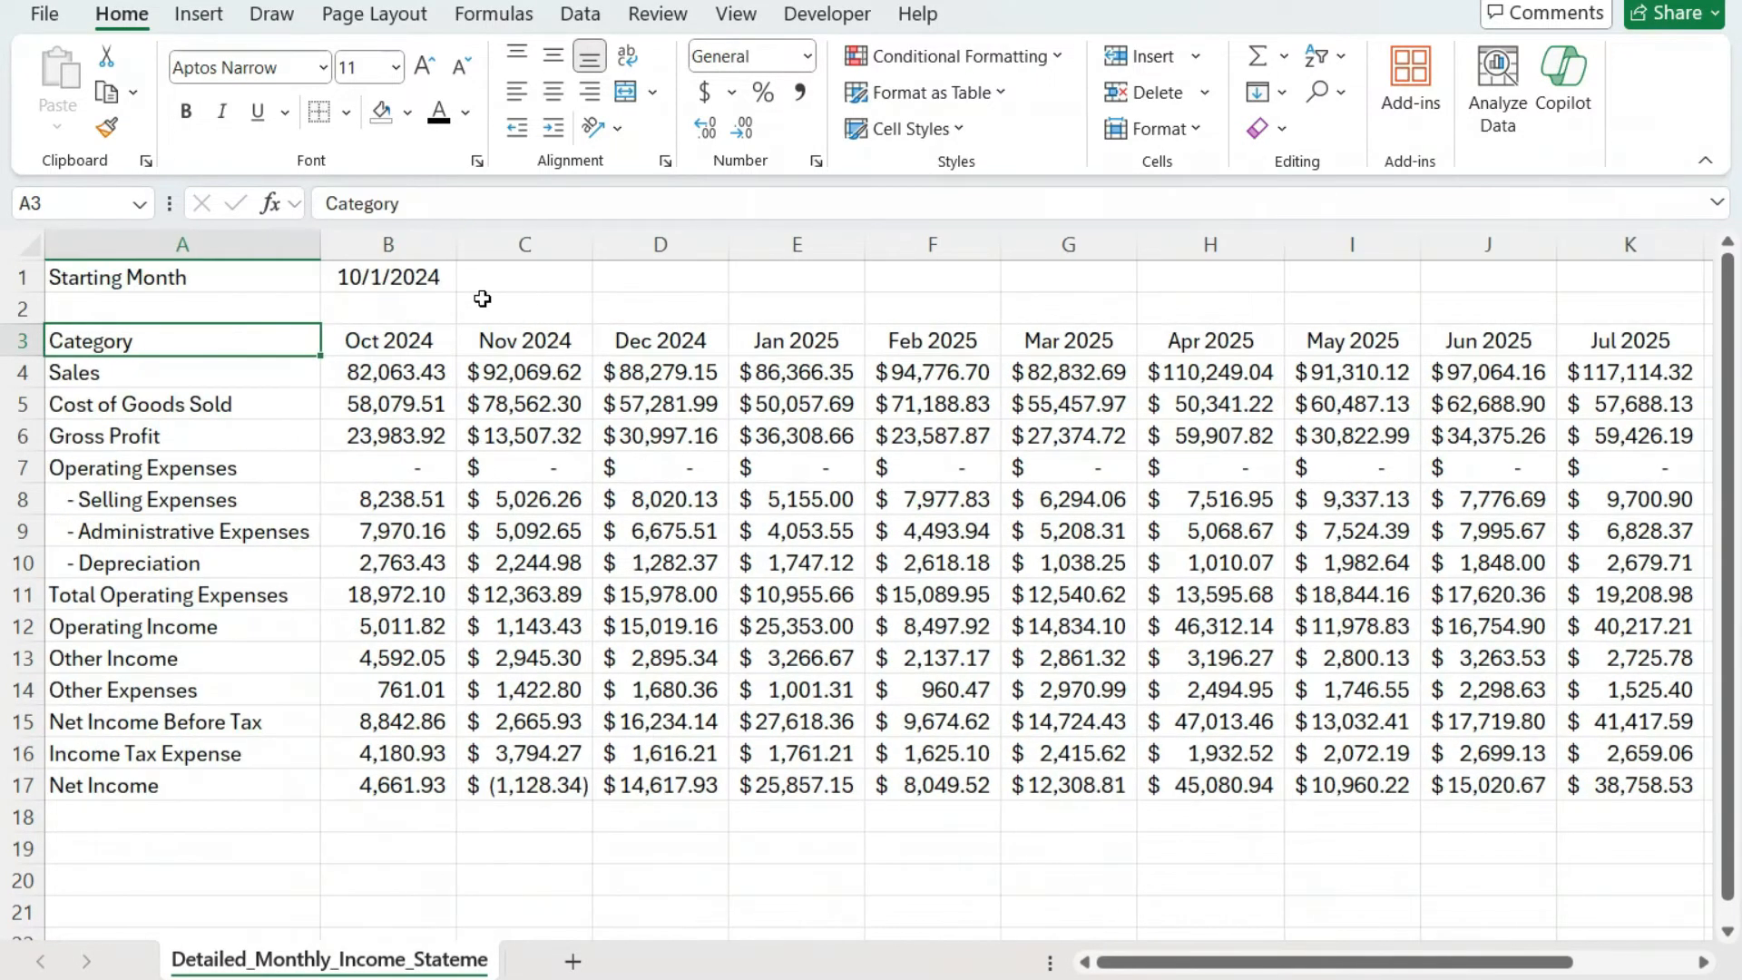
{"action": "key", "text": "Right"}
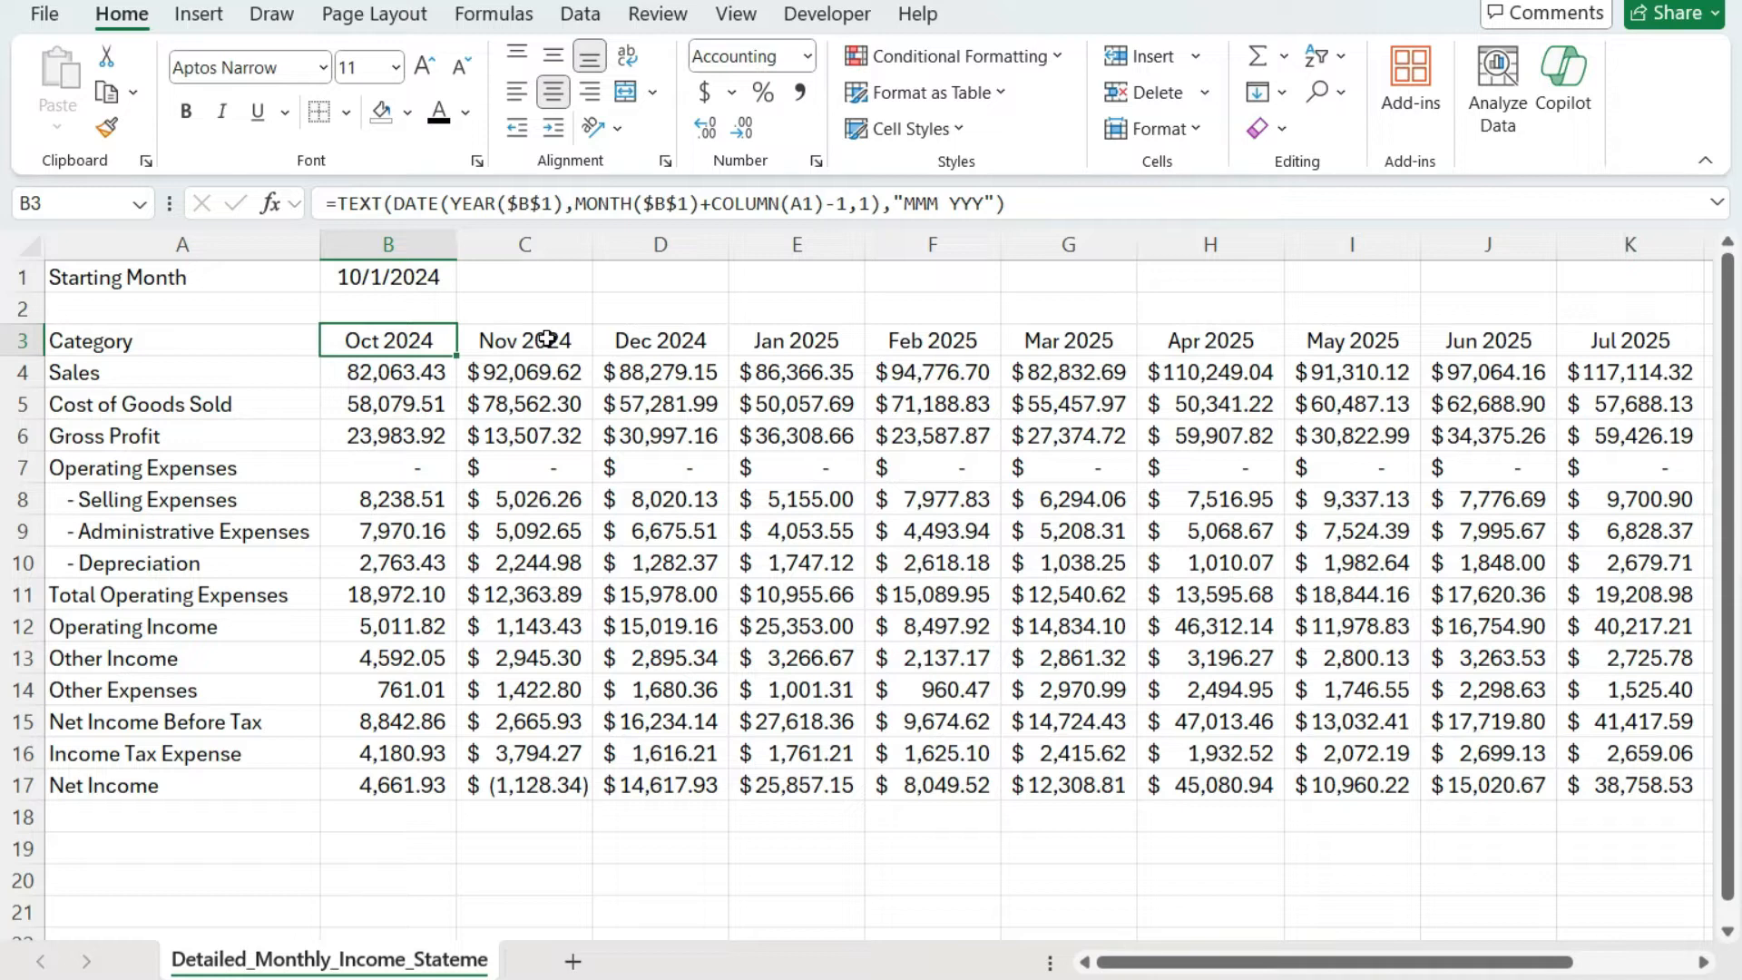
{"action": "left_click", "coordinate": [493, 336]}
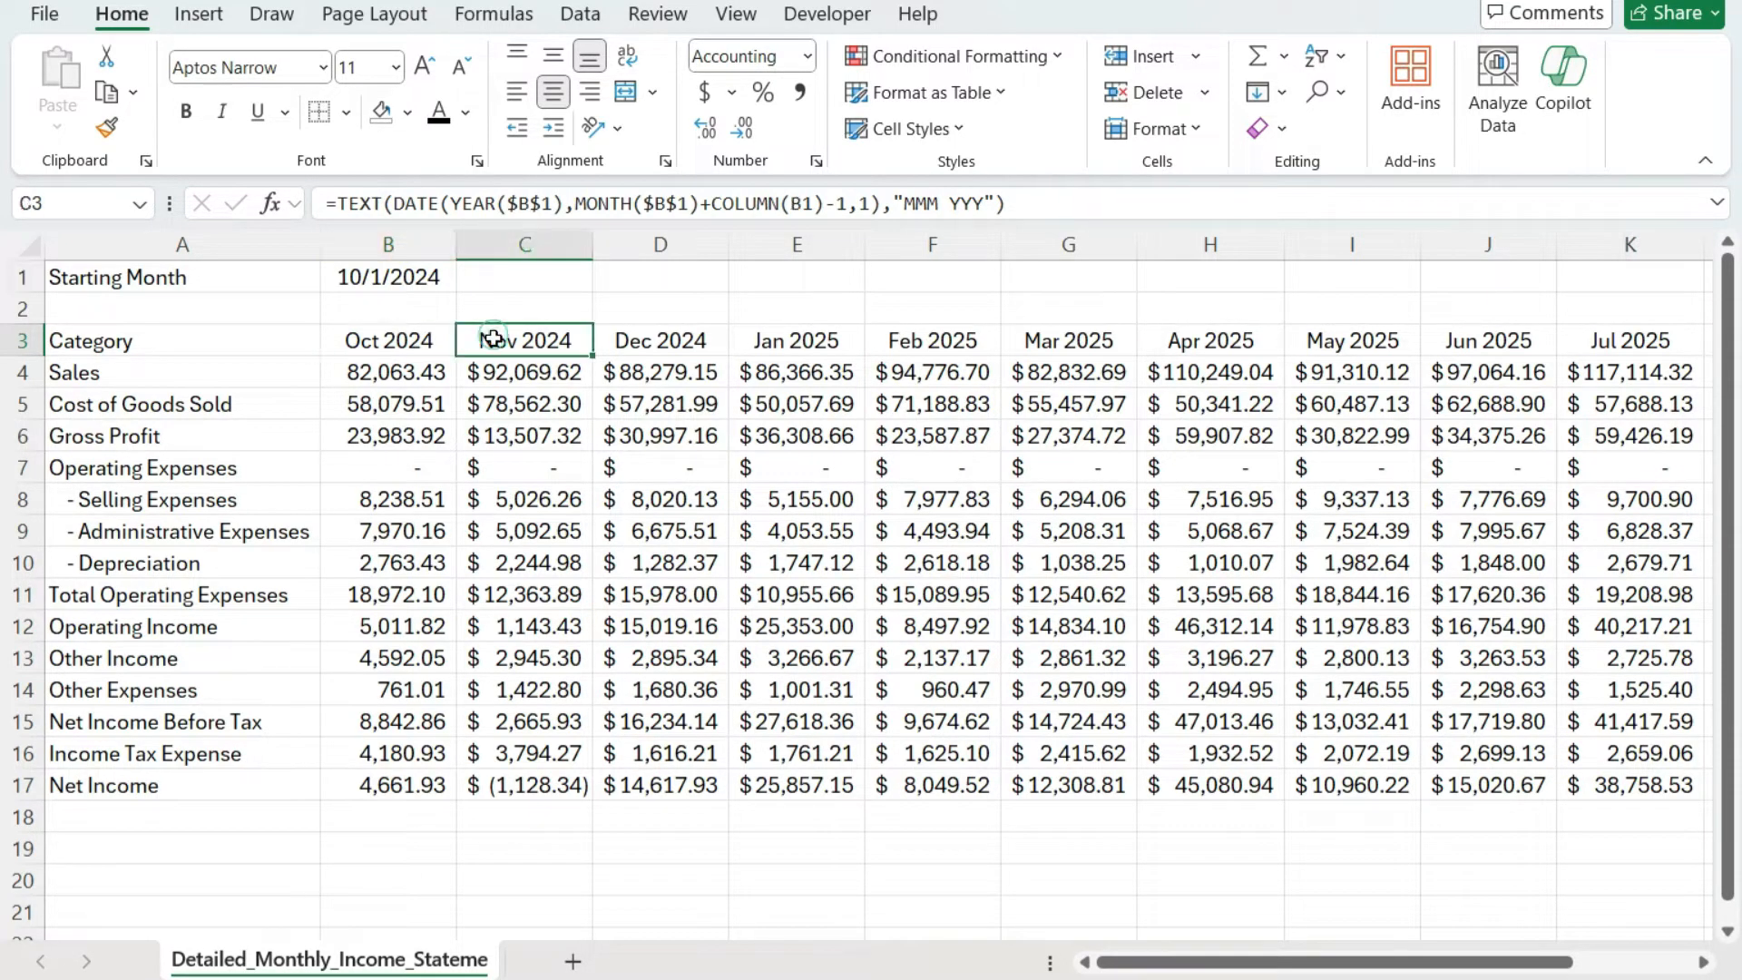
{"action": "left_click", "coordinate": [679, 339]}
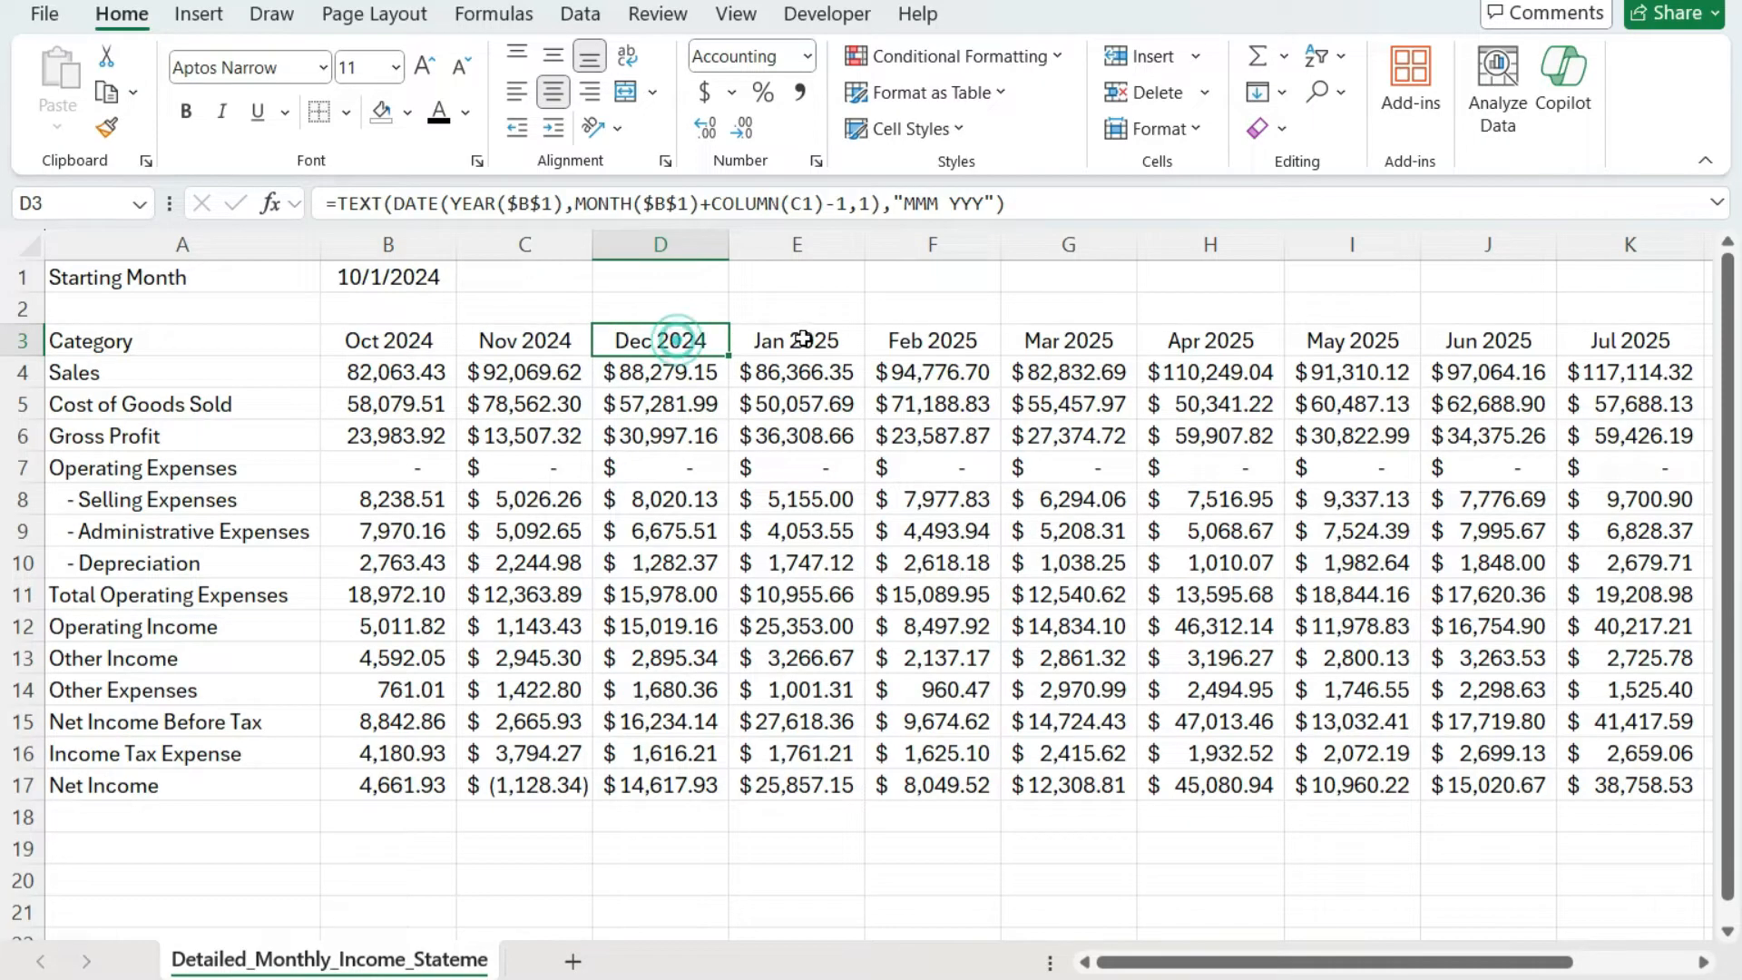
{"action": "left_click", "coordinate": [791, 339]}
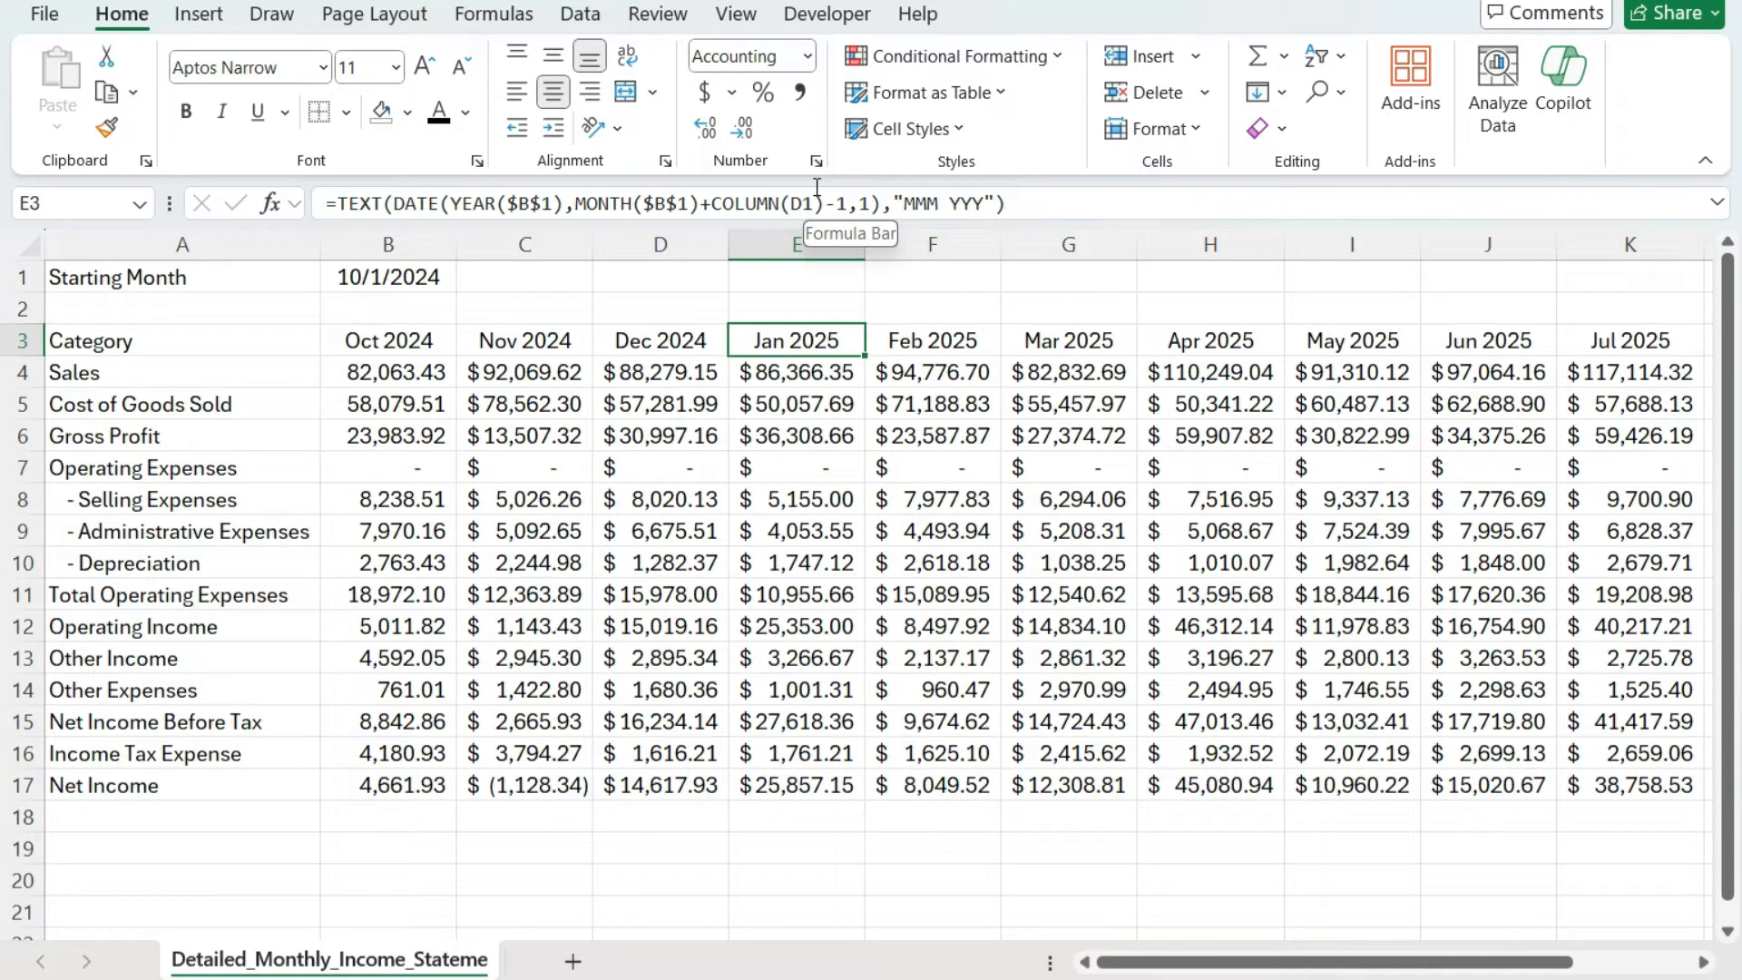
Step: Evaluate the B3 header formula stage by stage to its final result with Evaluate Formula
{"action": "left_click", "coordinate": [392, 342]}
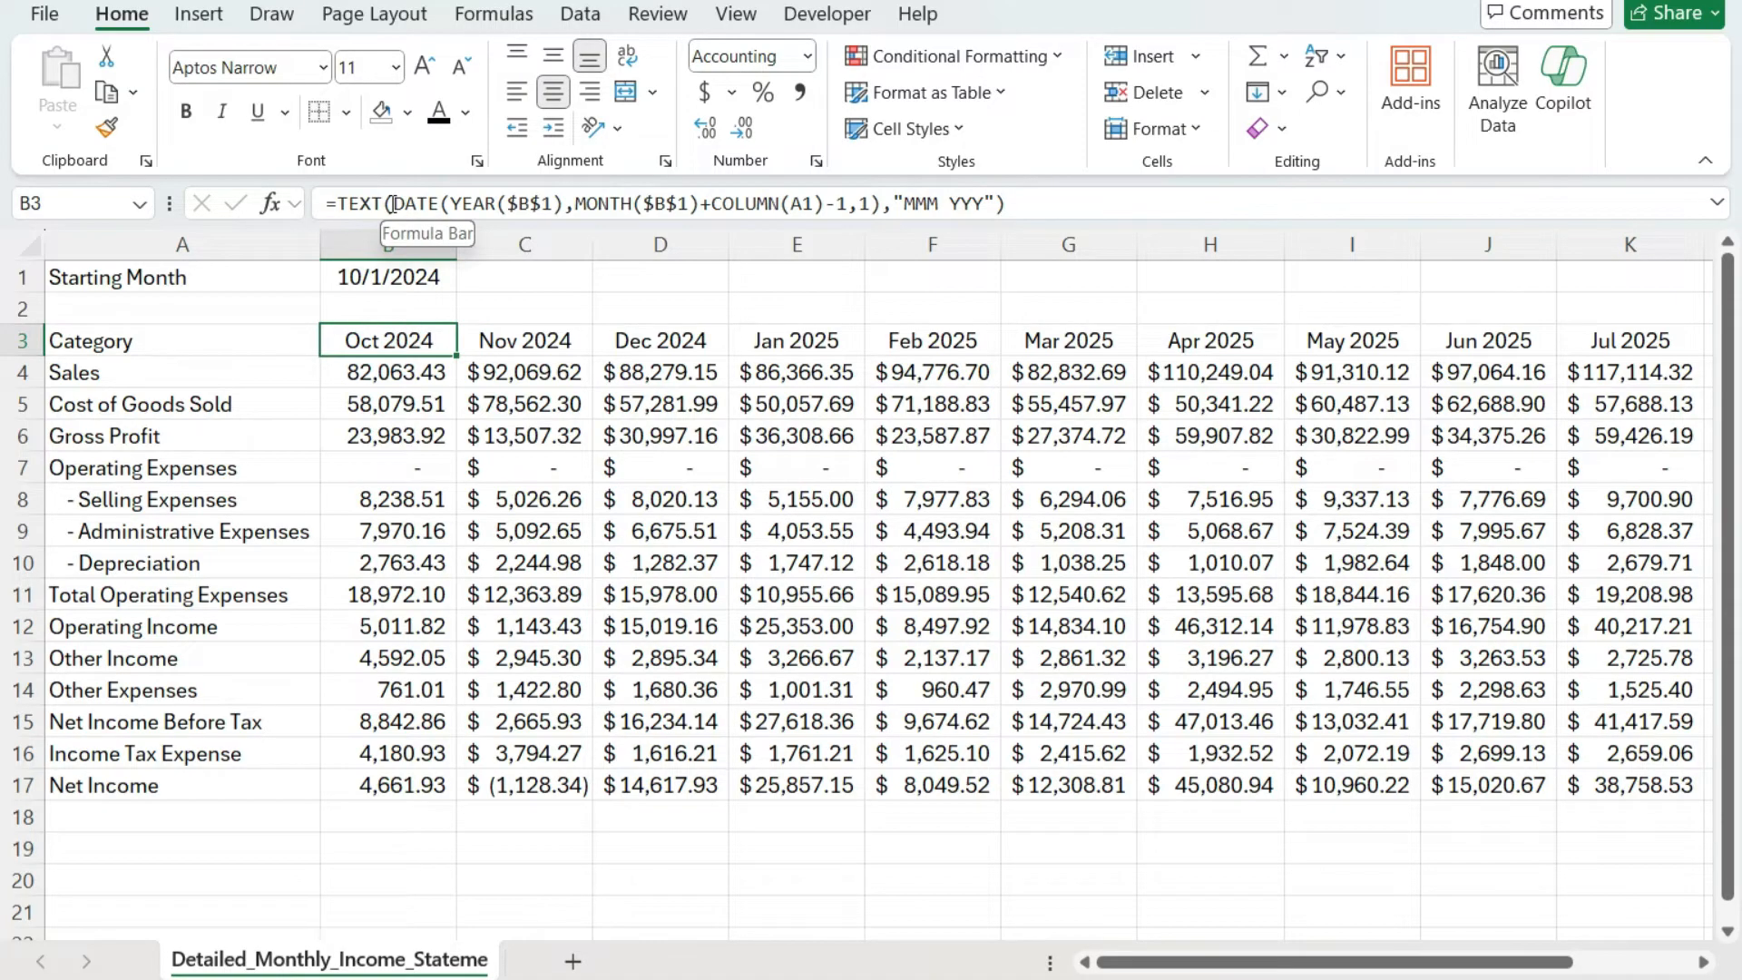
{"action": "left_click", "coordinate": [495, 15]}
{"action": "left_click", "coordinate": [1220, 127]}
{"action": "left_click", "coordinate": [680, 630]}
{"action": "left_click", "coordinate": [712, 630]}
{"action": "left_click", "coordinate": [701, 633]}
{"action": "left_click", "coordinate": [694, 637]}
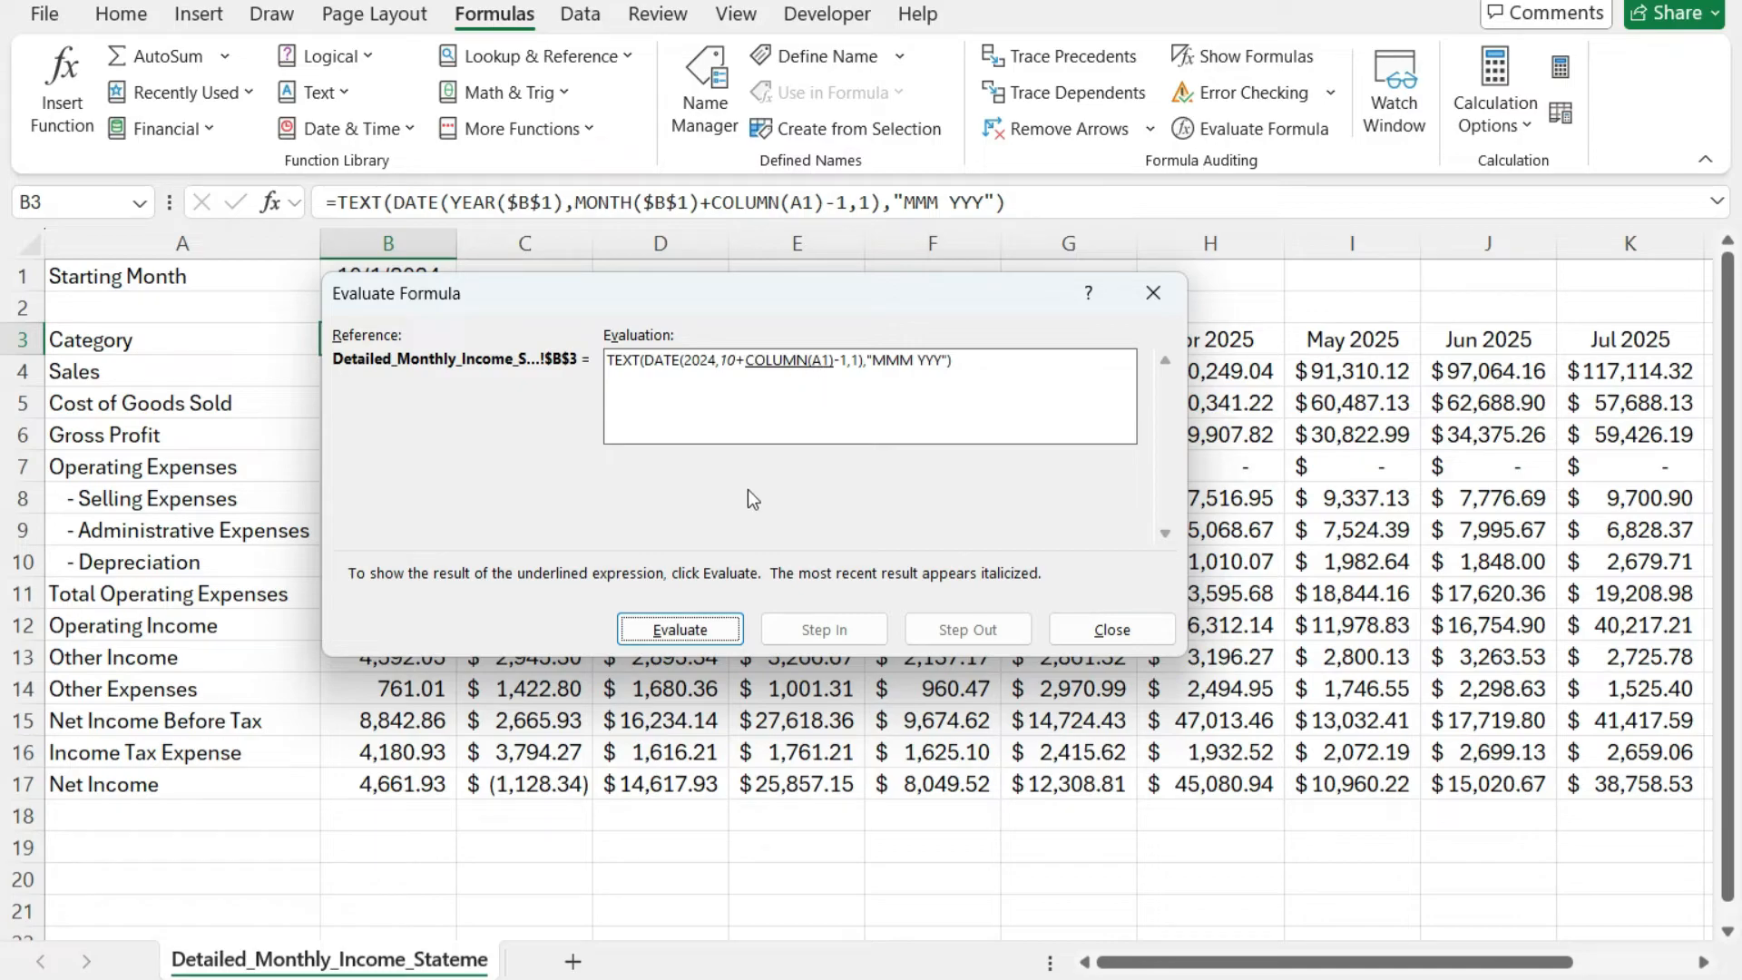
{"action": "left_click", "coordinate": [708, 630]}
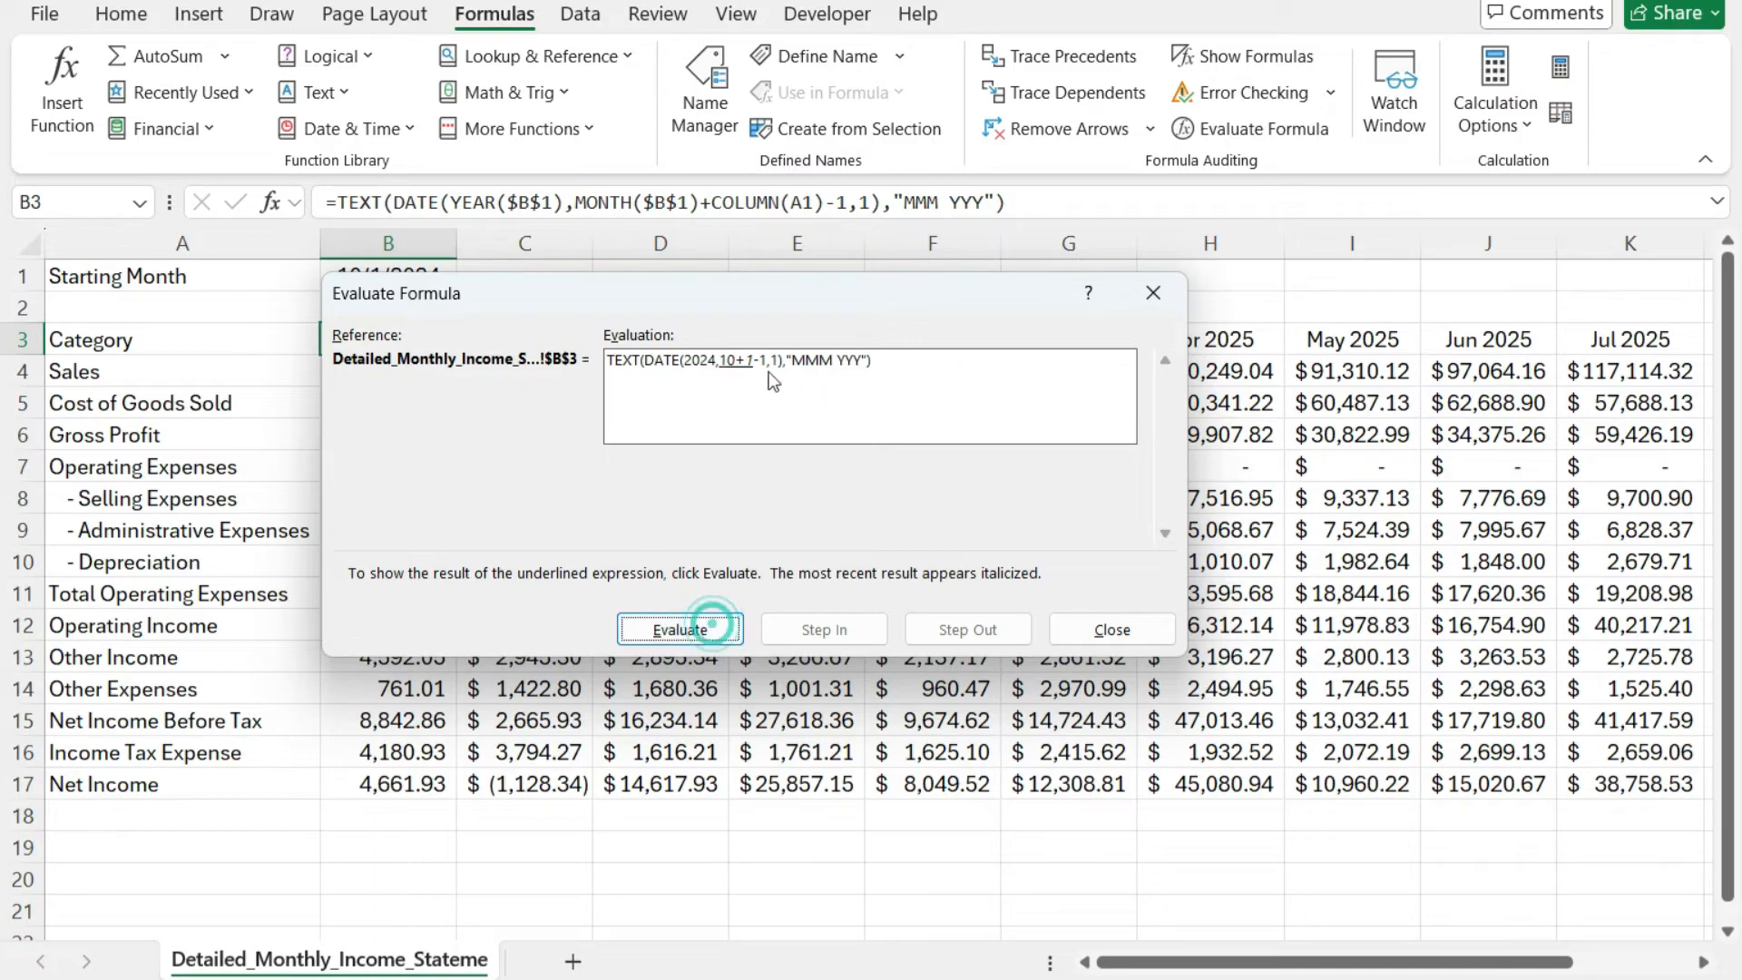
{"action": "left_click", "coordinate": [711, 630]}
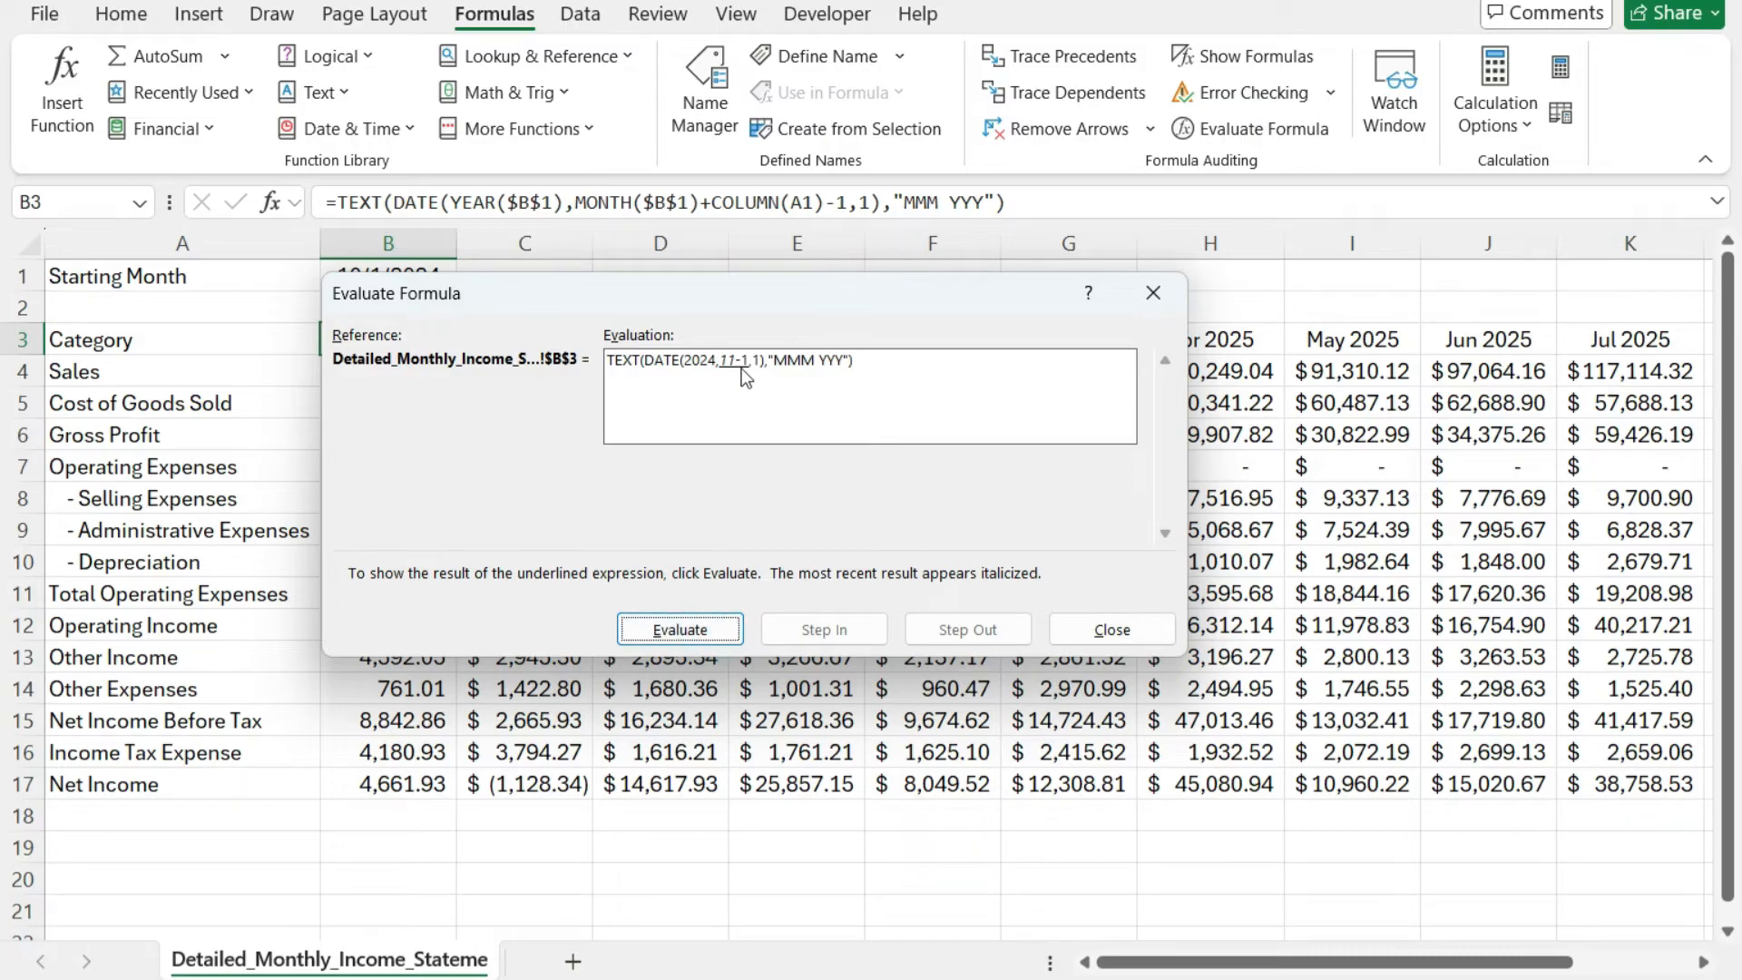
{"action": "left_click", "coordinate": [716, 634]}
{"action": "left_click", "coordinate": [686, 627]}
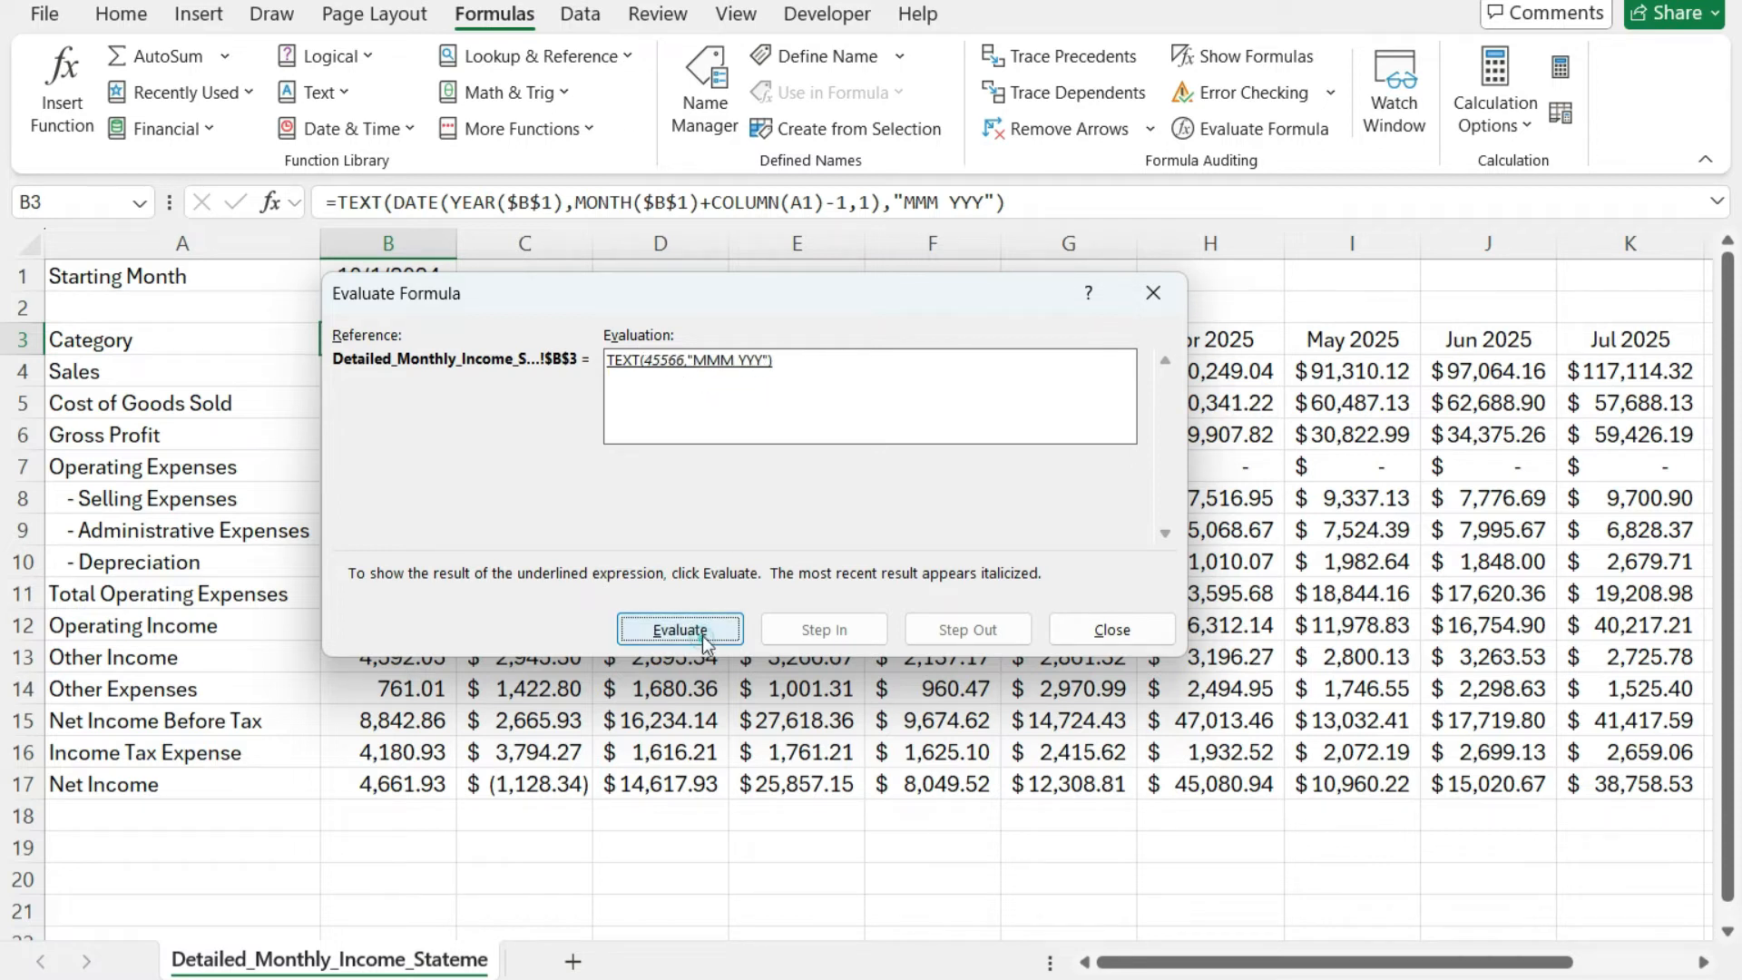
{"action": "left_click", "coordinate": [699, 626]}
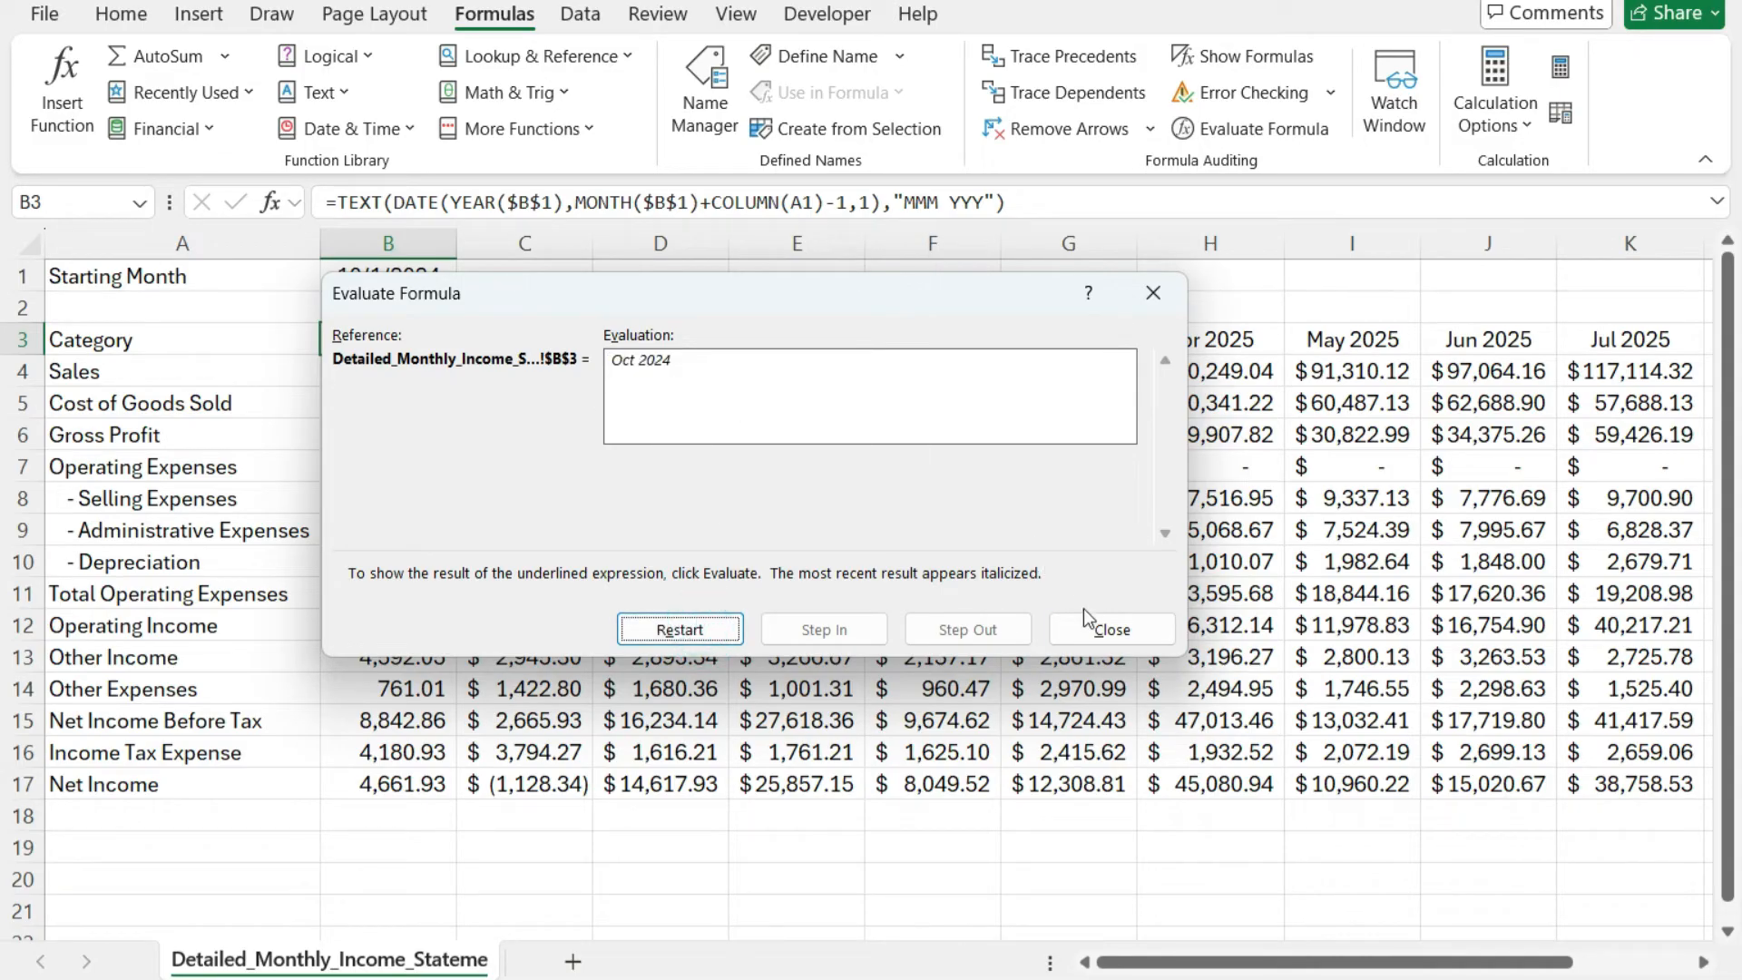
{"action": "left_click", "coordinate": [1101, 633]}
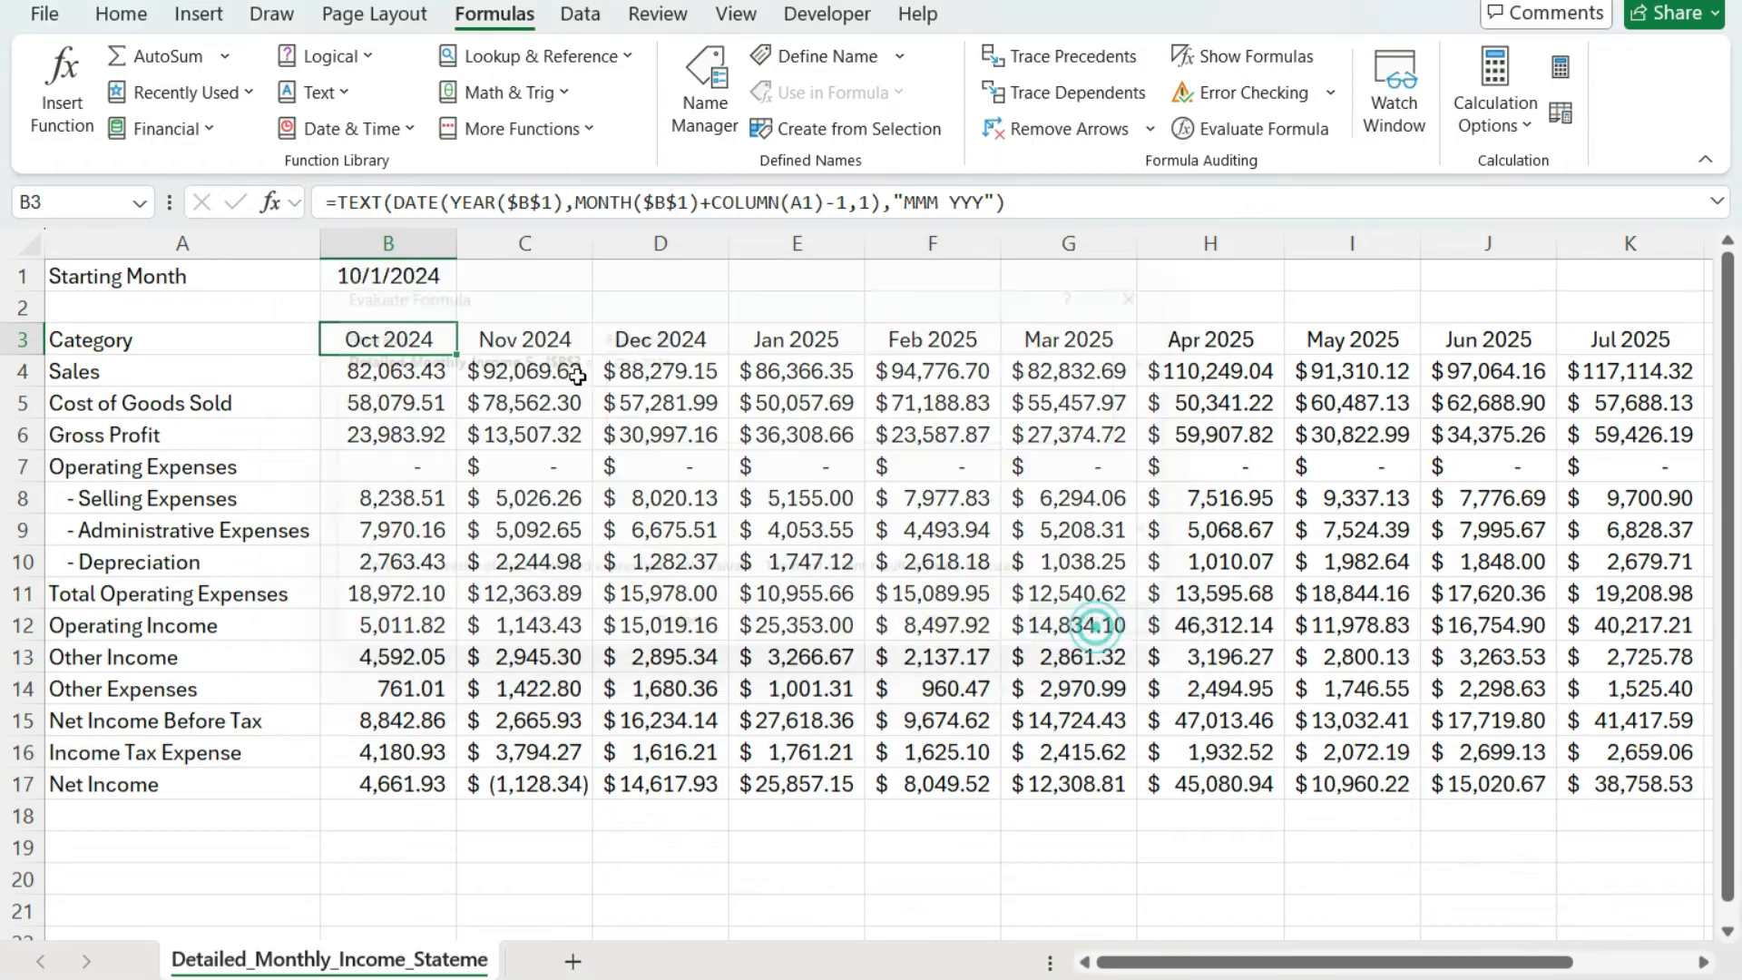
Step: Evaluate the C3 header formula stage by stage to its final result with Evaluate Formula, then close the evaluation
{"action": "left_click", "coordinate": [534, 345]}
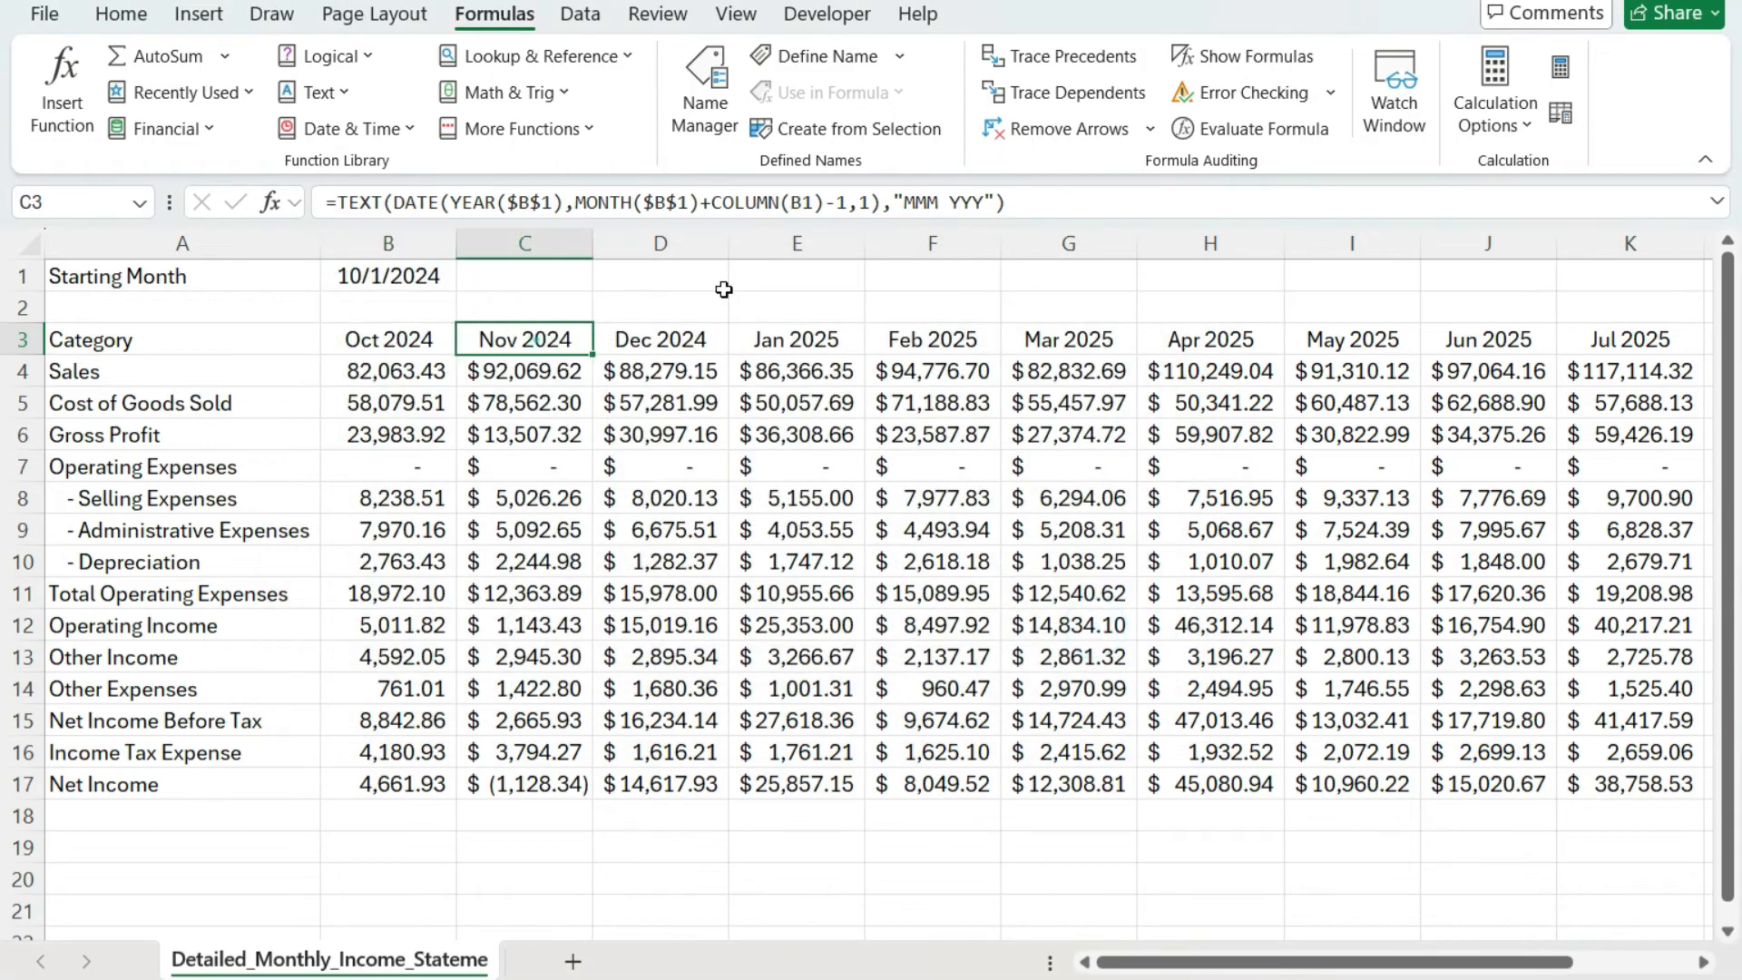
{"action": "left_click", "coordinate": [1233, 132]}
{"action": "left_click", "coordinate": [676, 624]}
{"action": "left_click", "coordinate": [688, 632]}
{"action": "left_click", "coordinate": [688, 635]}
{"action": "left_click", "coordinate": [721, 626]}
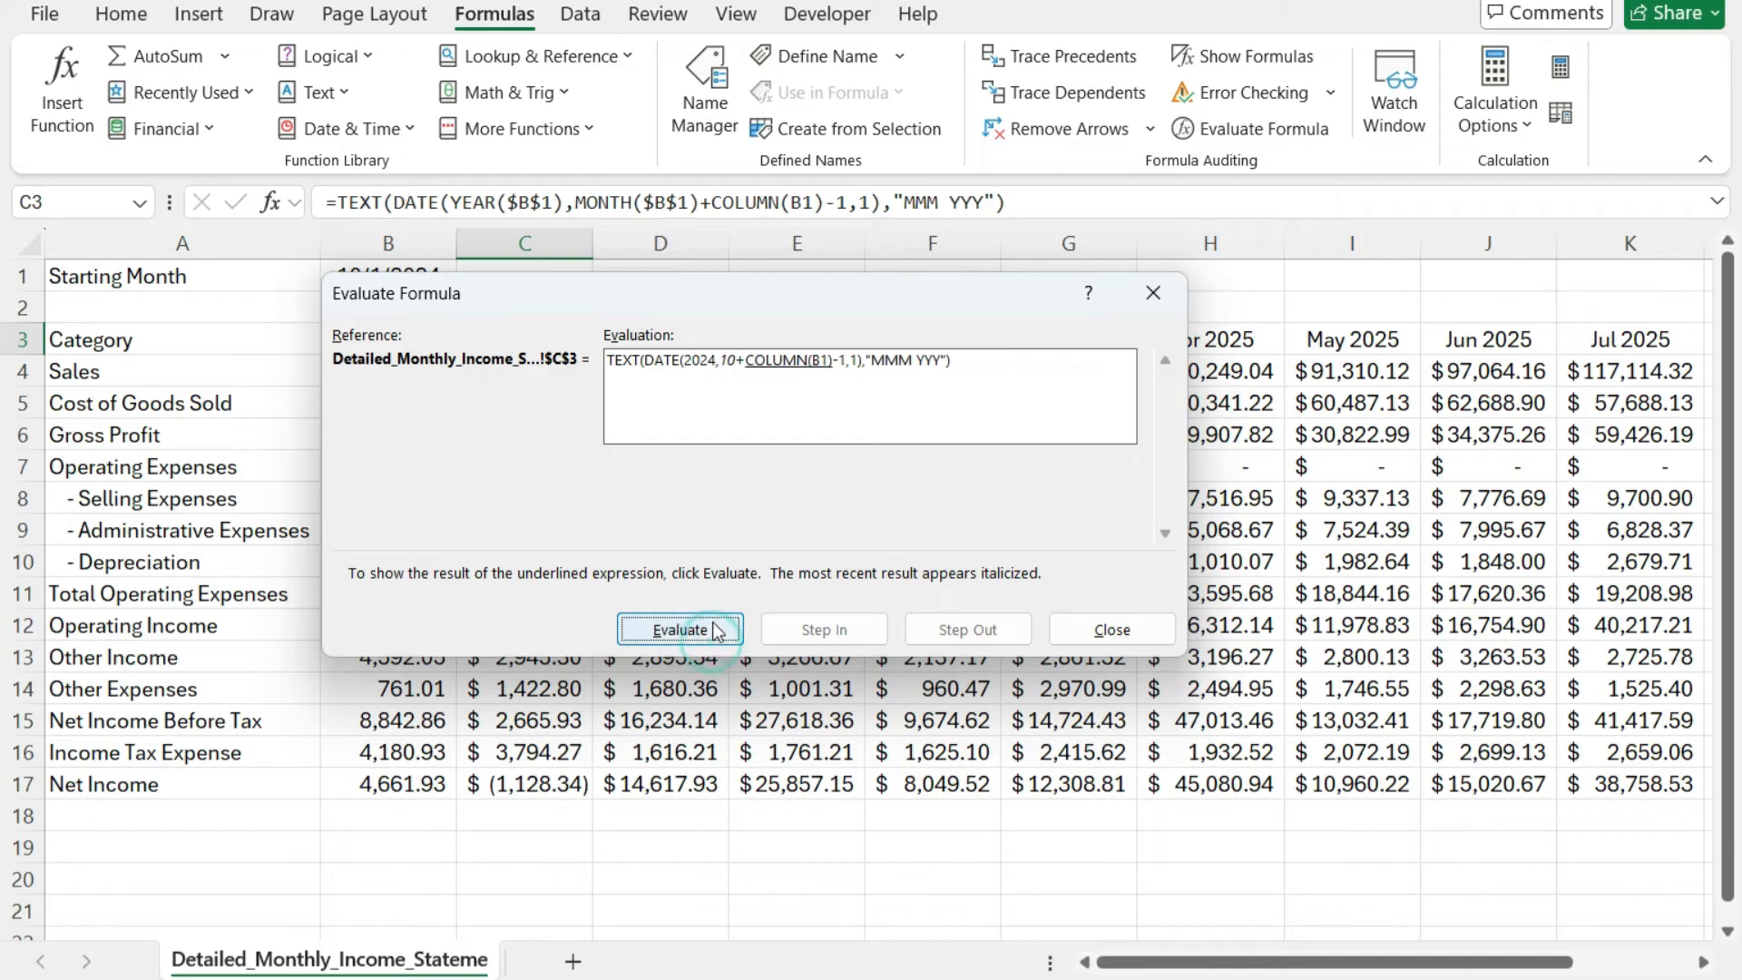
{"action": "left_click", "coordinate": [723, 628]}
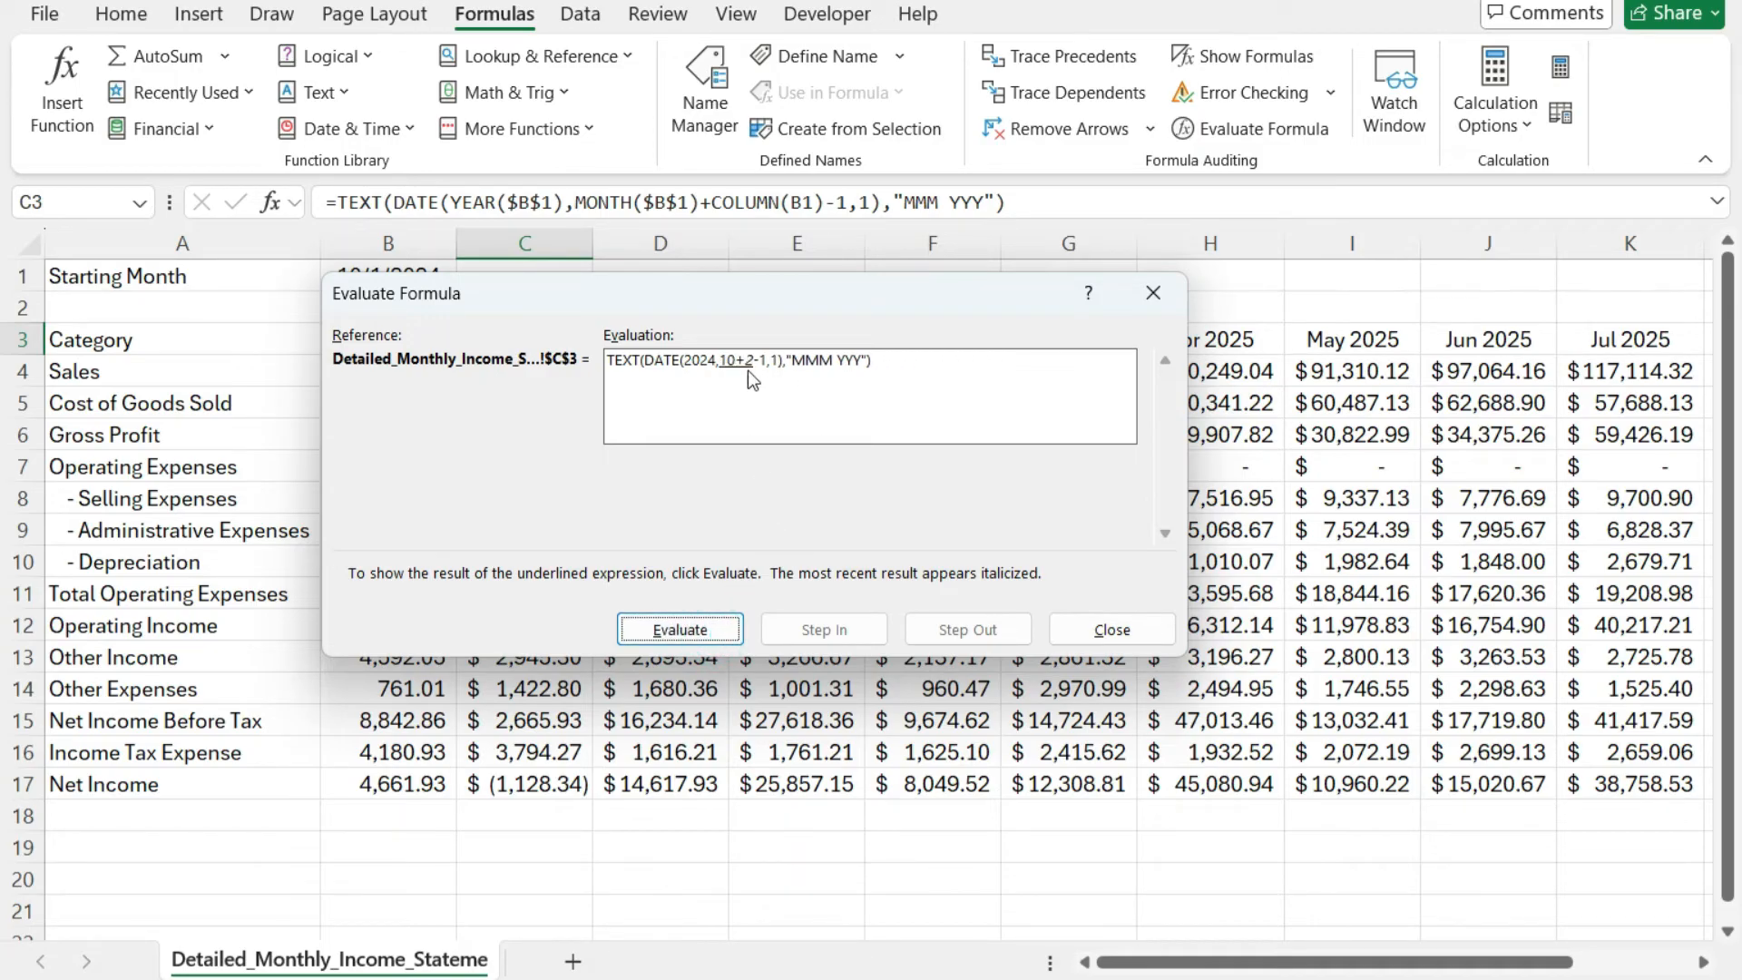
{"action": "left_click", "coordinate": [697, 631]}
{"action": "left_click", "coordinate": [703, 638]}
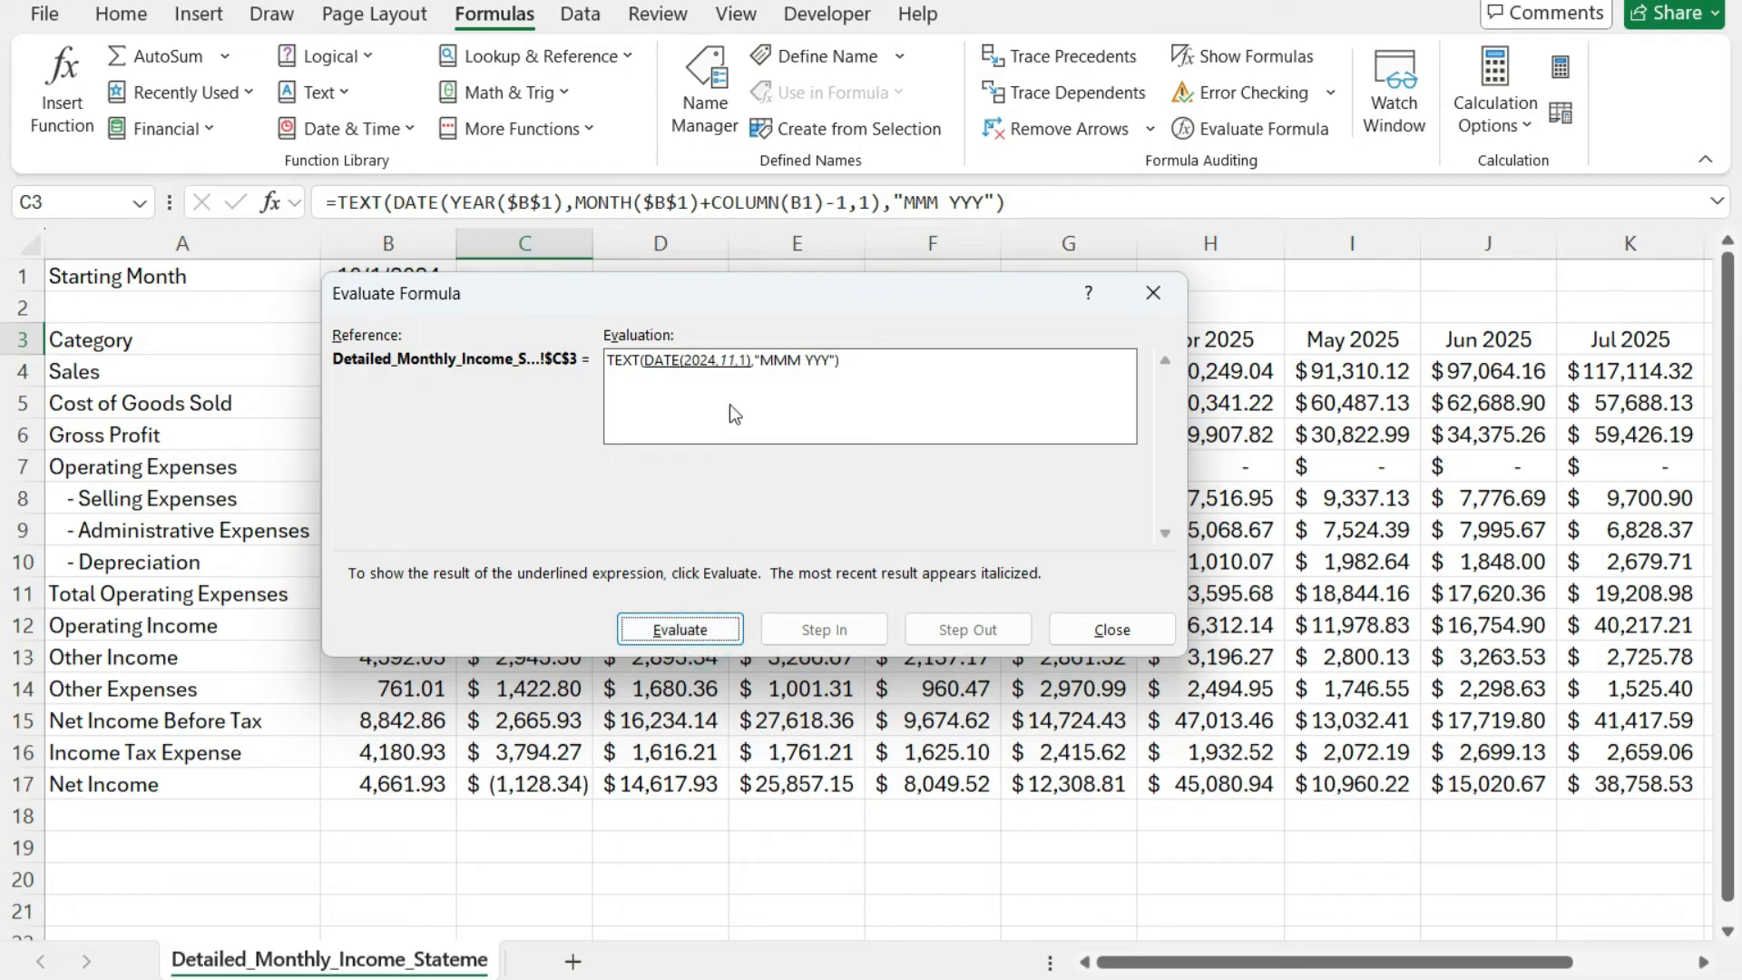
{"action": "left_click", "coordinate": [717, 626]}
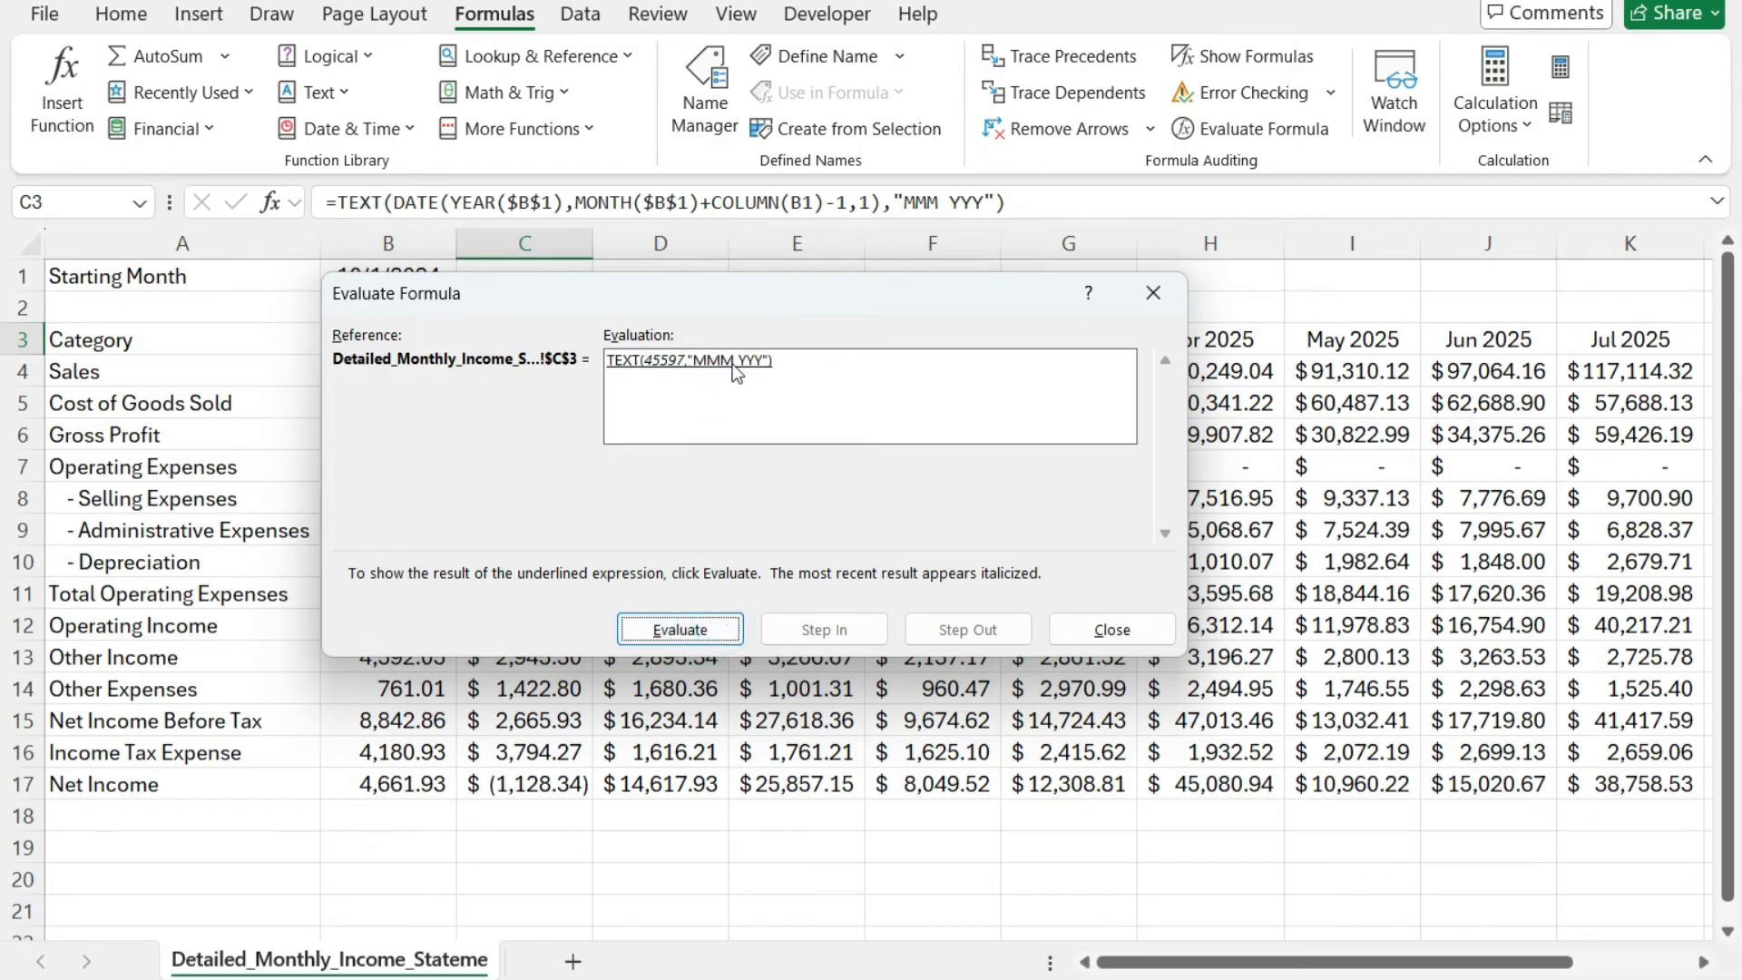
{"action": "left_click", "coordinate": [712, 632]}
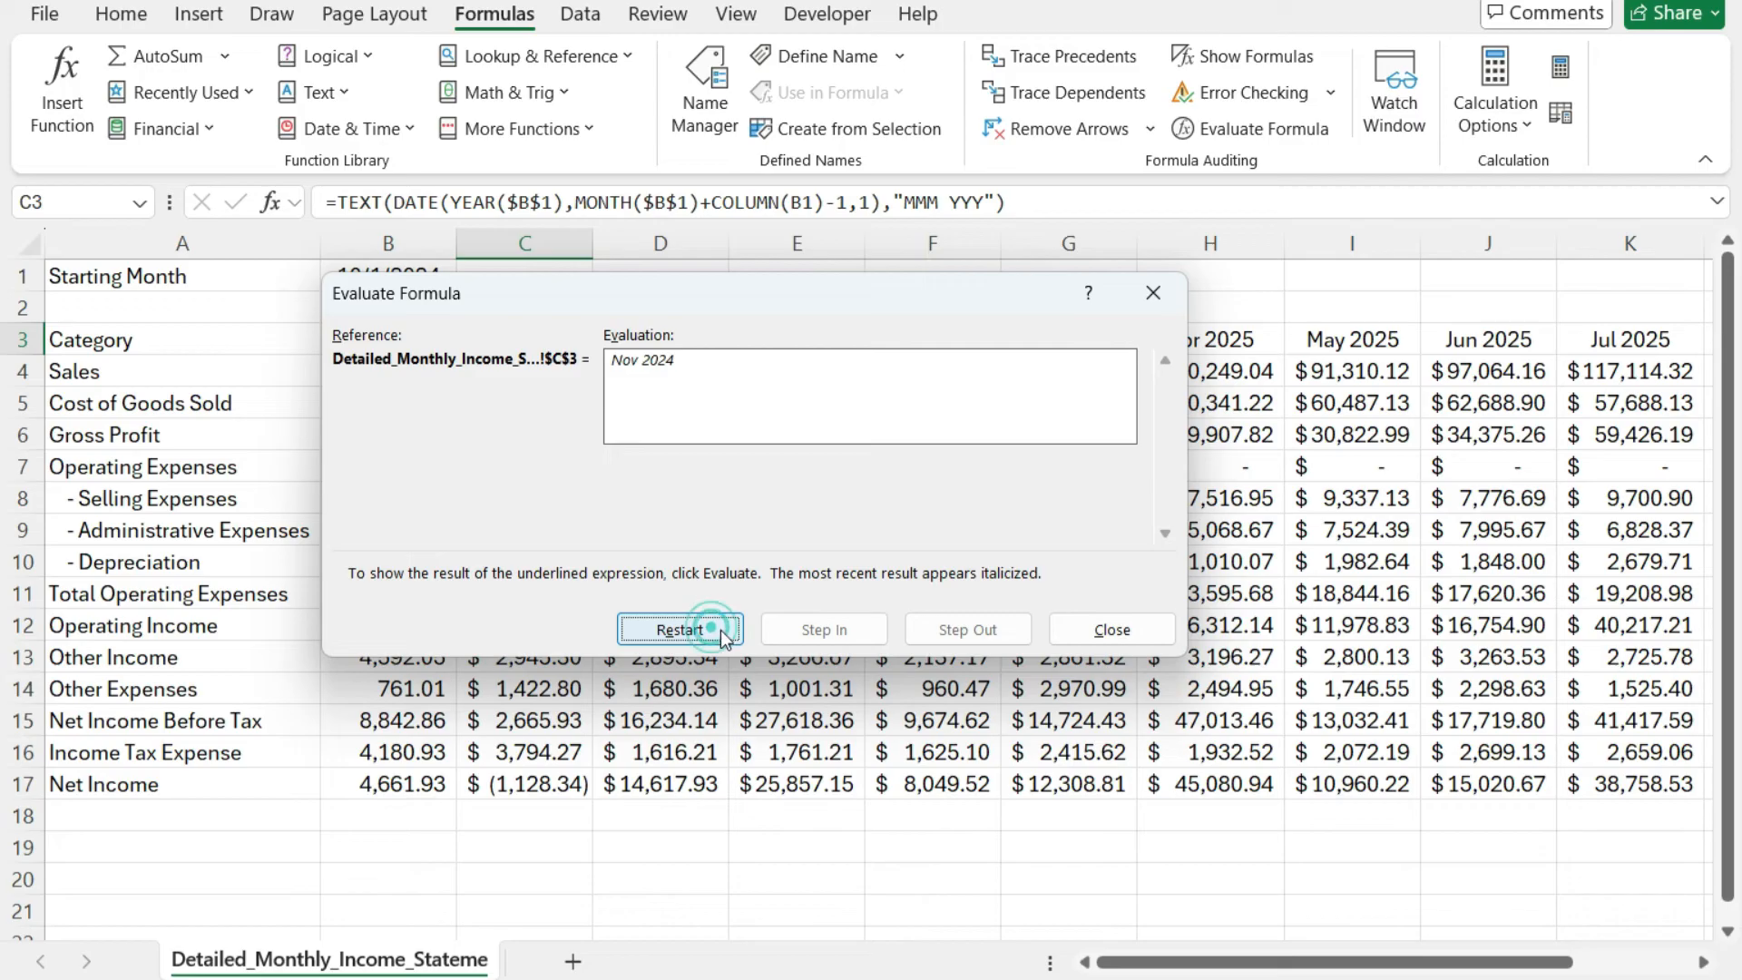
{"action": "left_click", "coordinate": [1115, 630]}
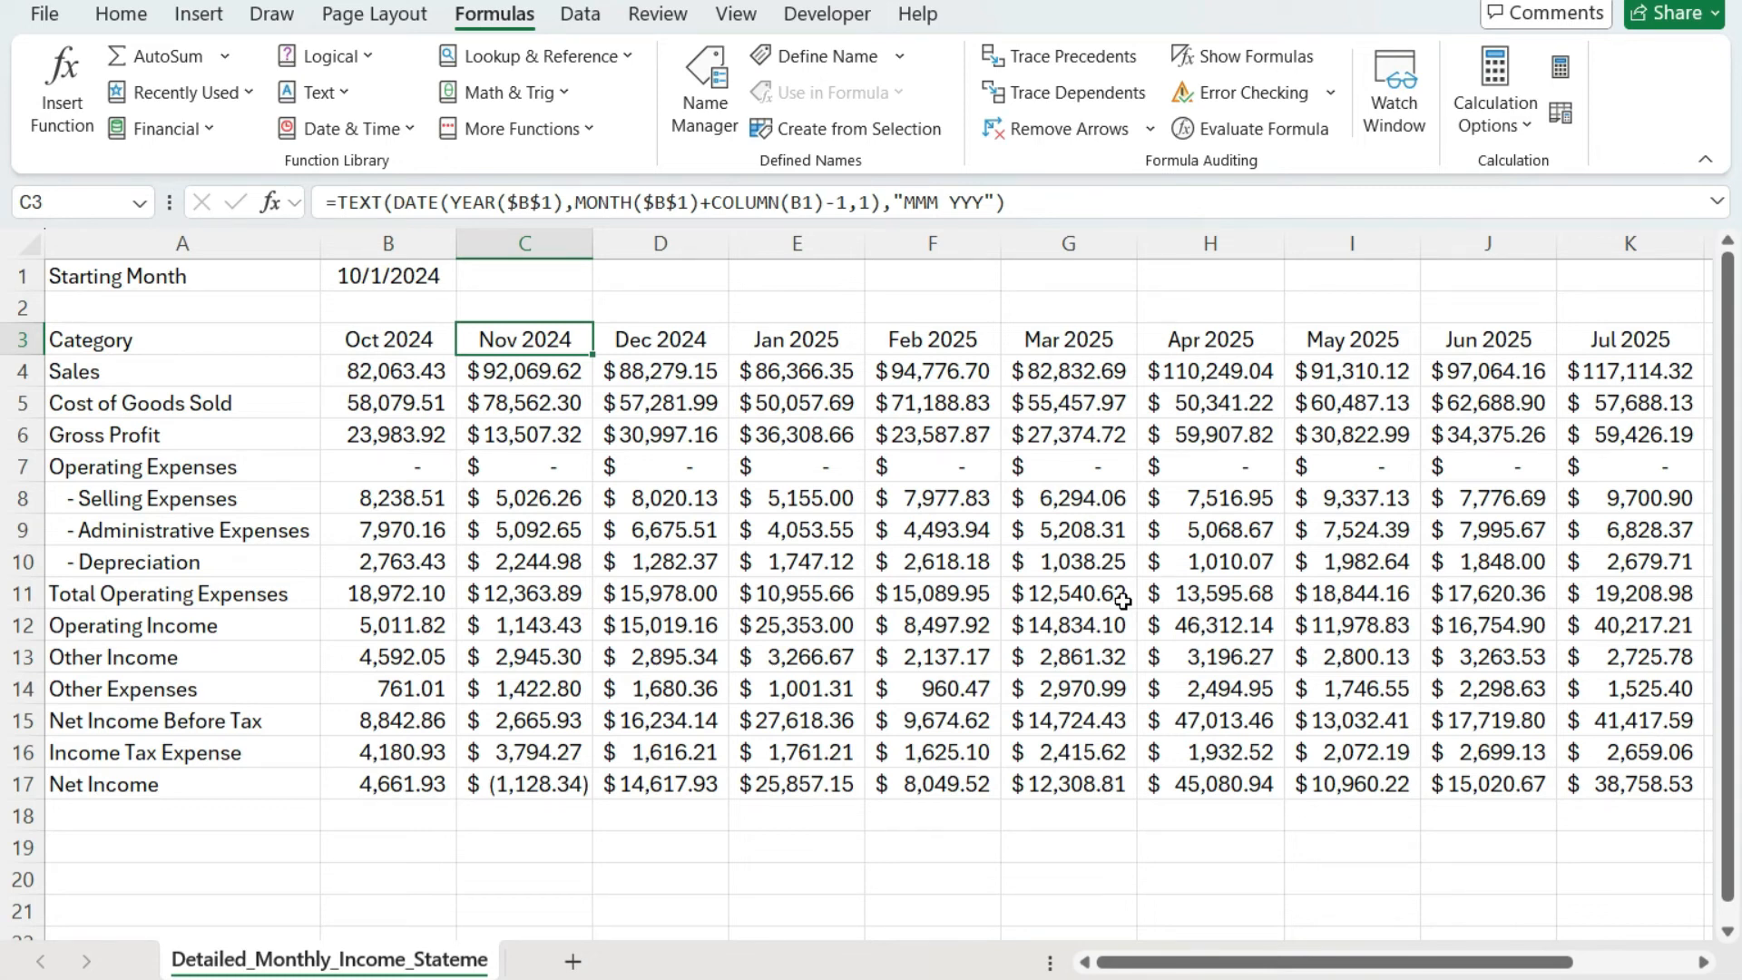
Step: Compare the COLUMN references in the B3 and C3 header formulas
{"action": "key", "text": "Left"}
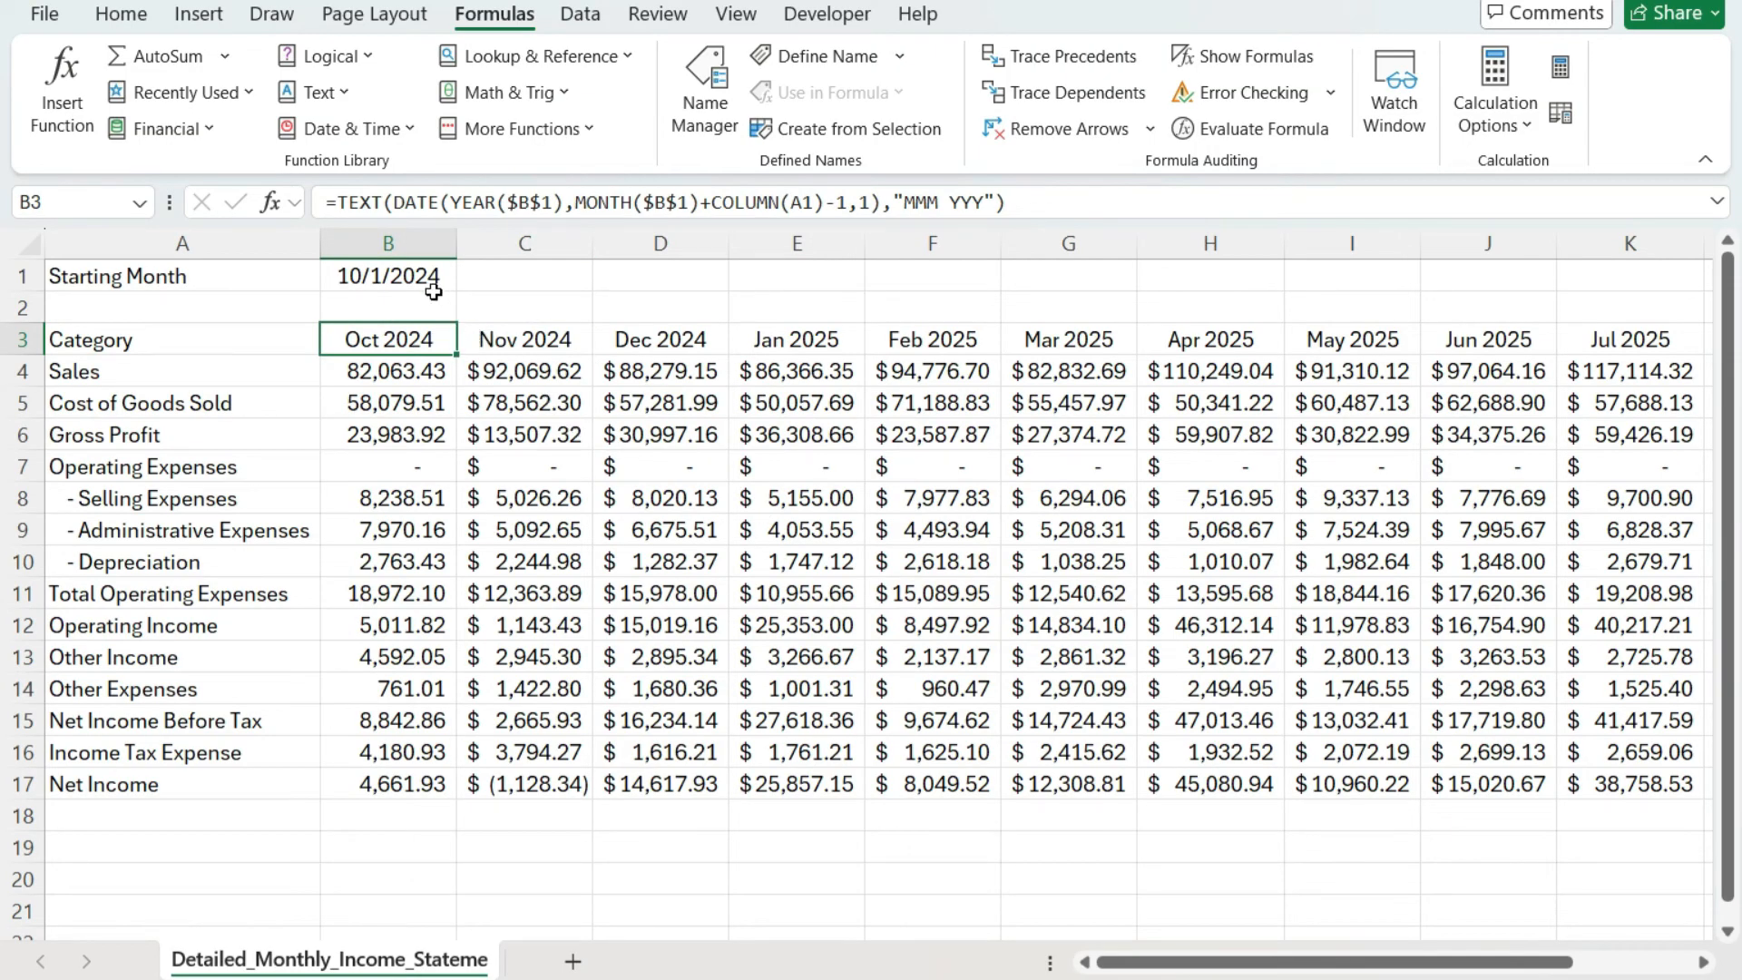
{"action": "left_click", "coordinate": [528, 340]}
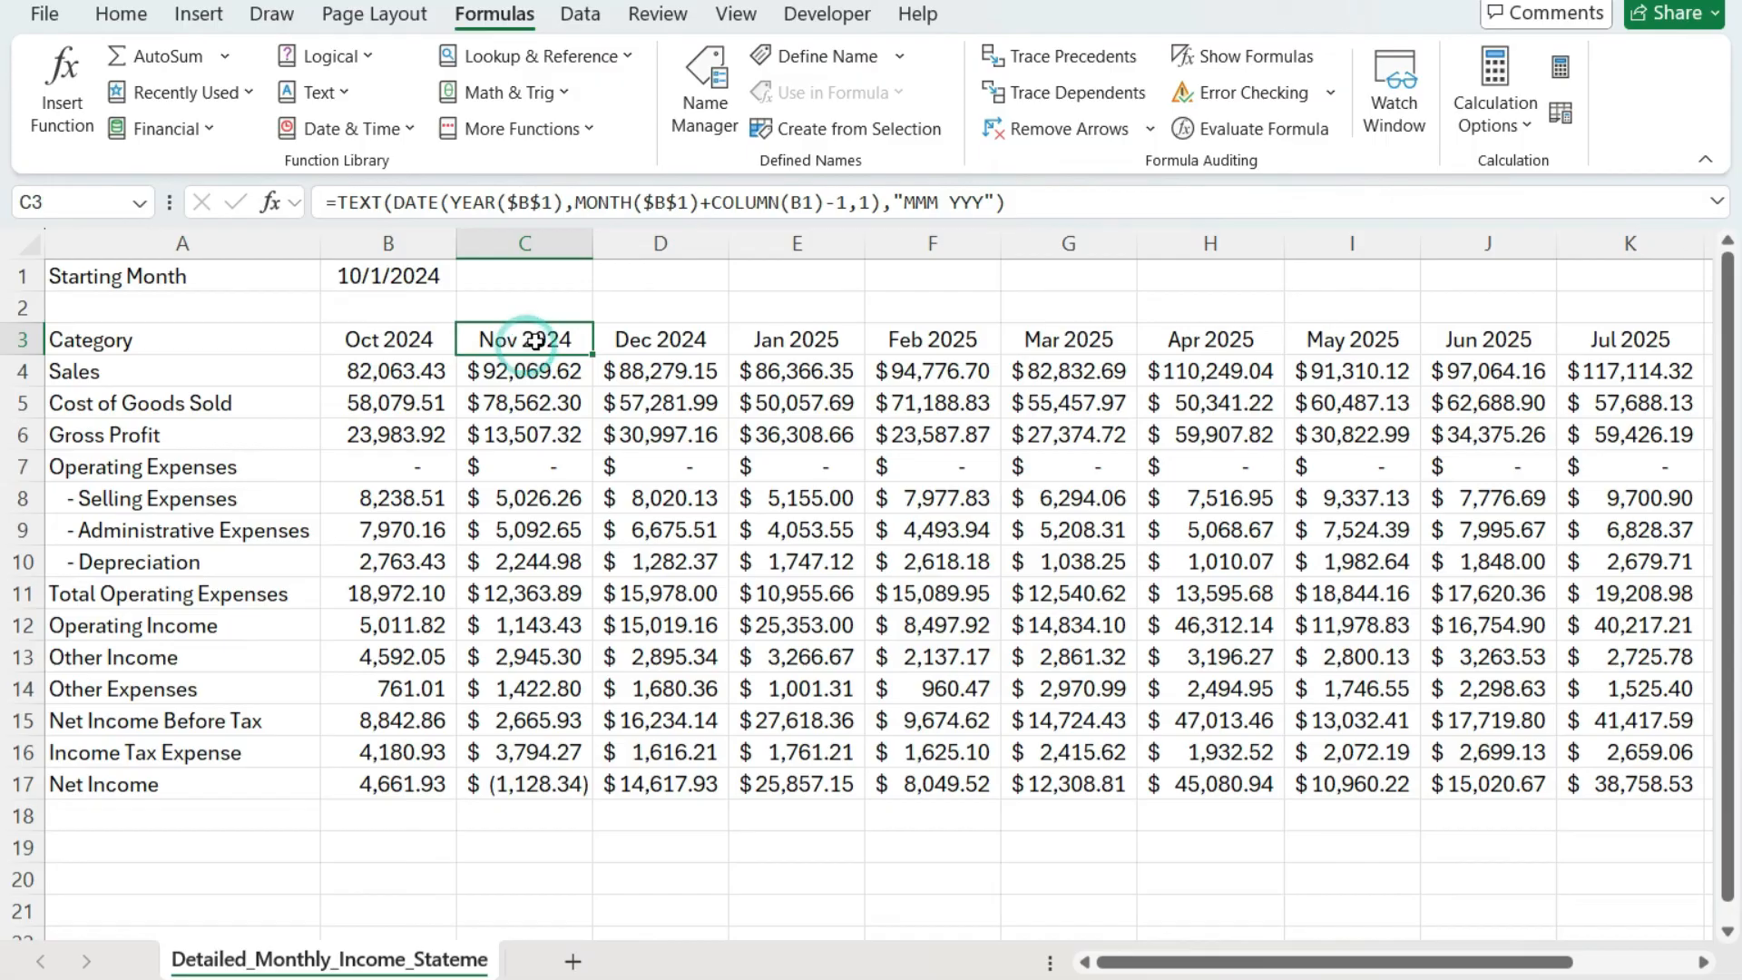